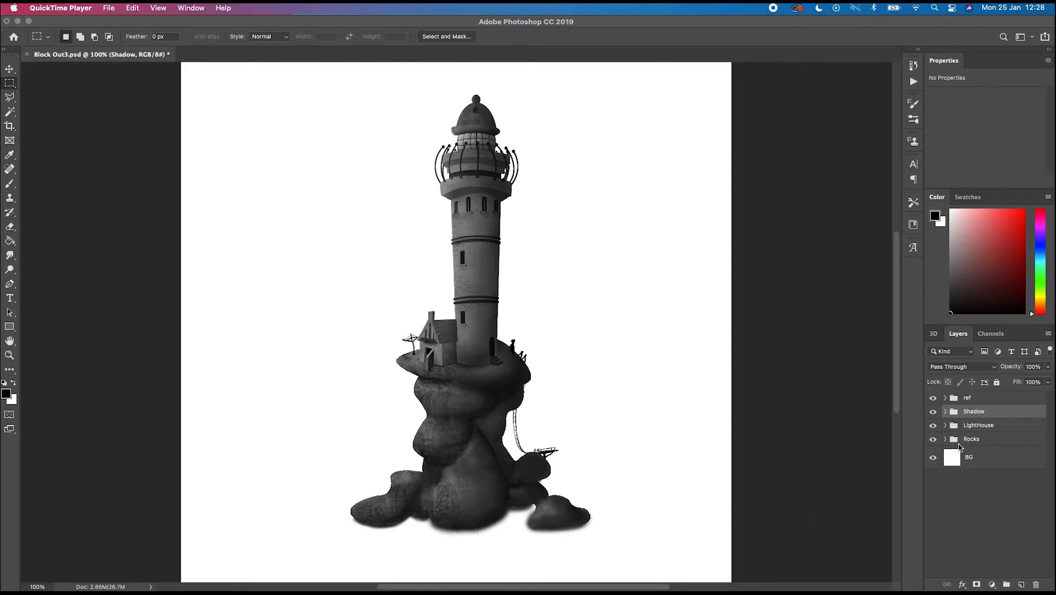
- Toggle the Shadow group's visibility on and off to compare the lighthouse with and without its shadows
click(935, 414)
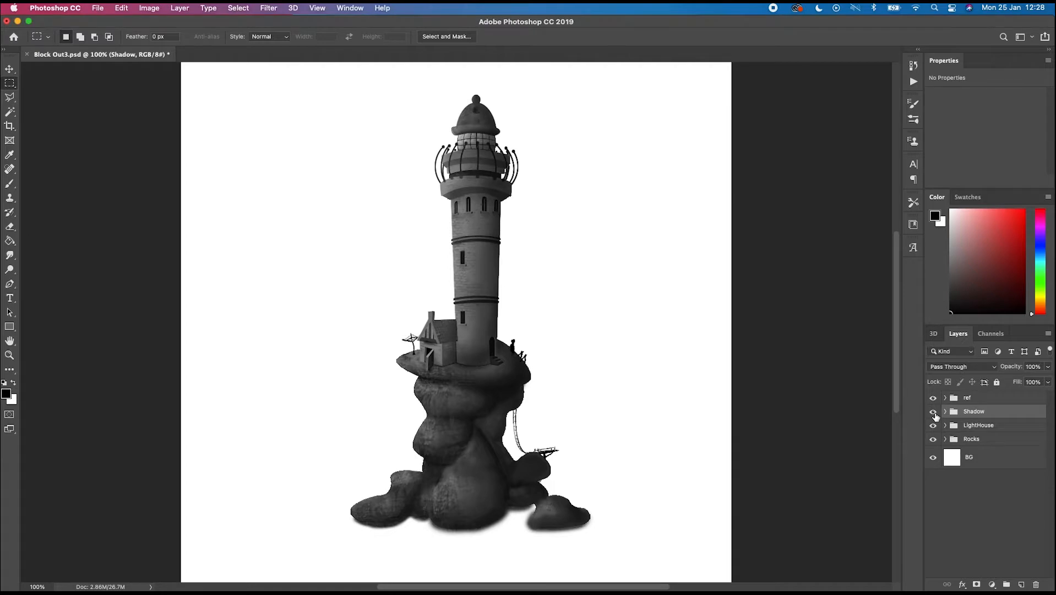
click(934, 413)
click(934, 414)
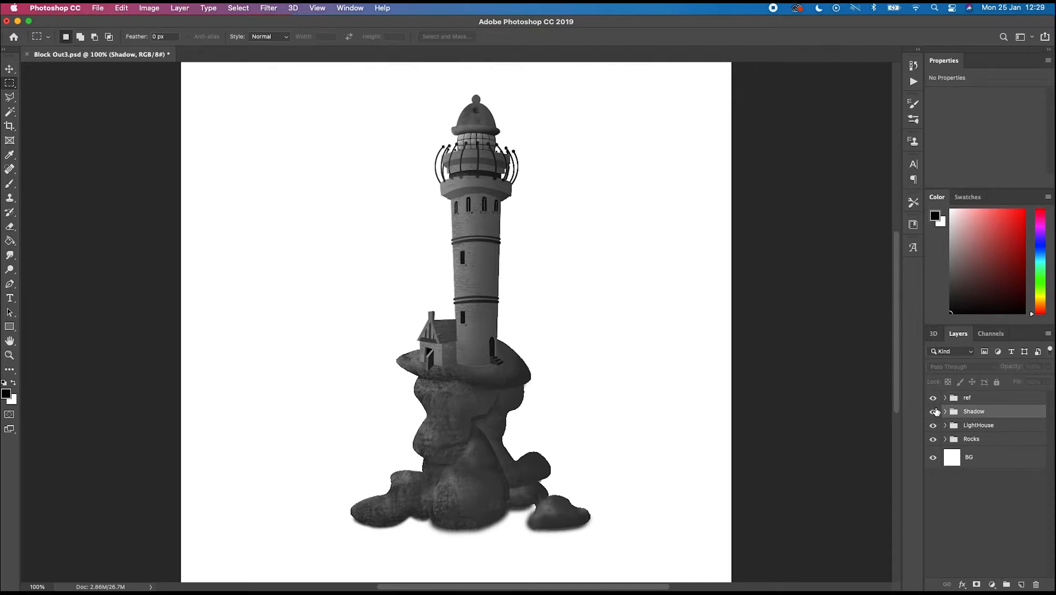
click(934, 411)
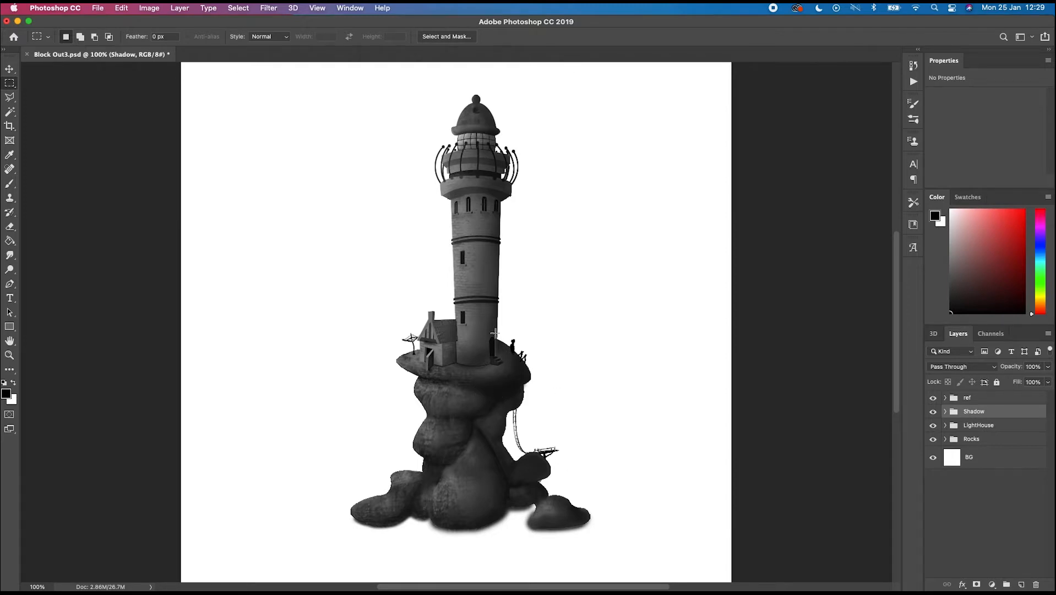
- Expand the ref group, turn on the Ref3 and Ref1 reference layers to view them, then hide the ref group
click(945, 398)
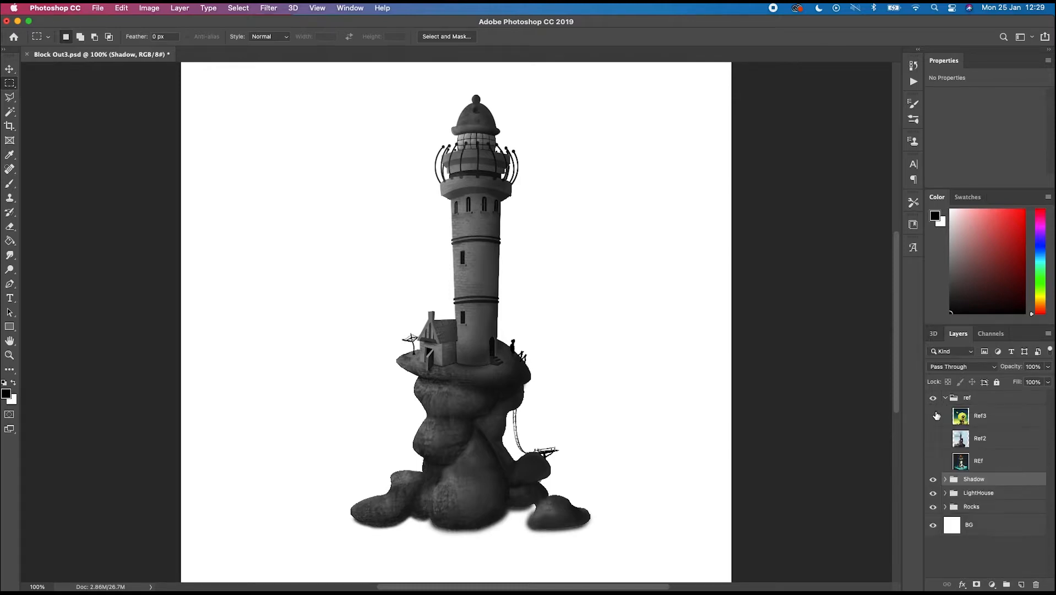
click(933, 417)
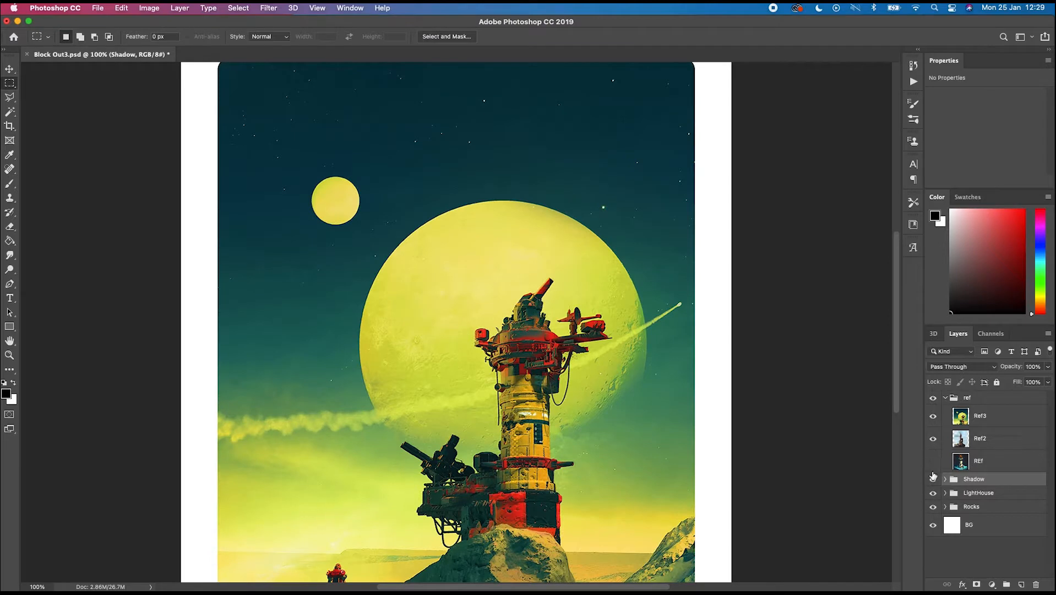
click(932, 461)
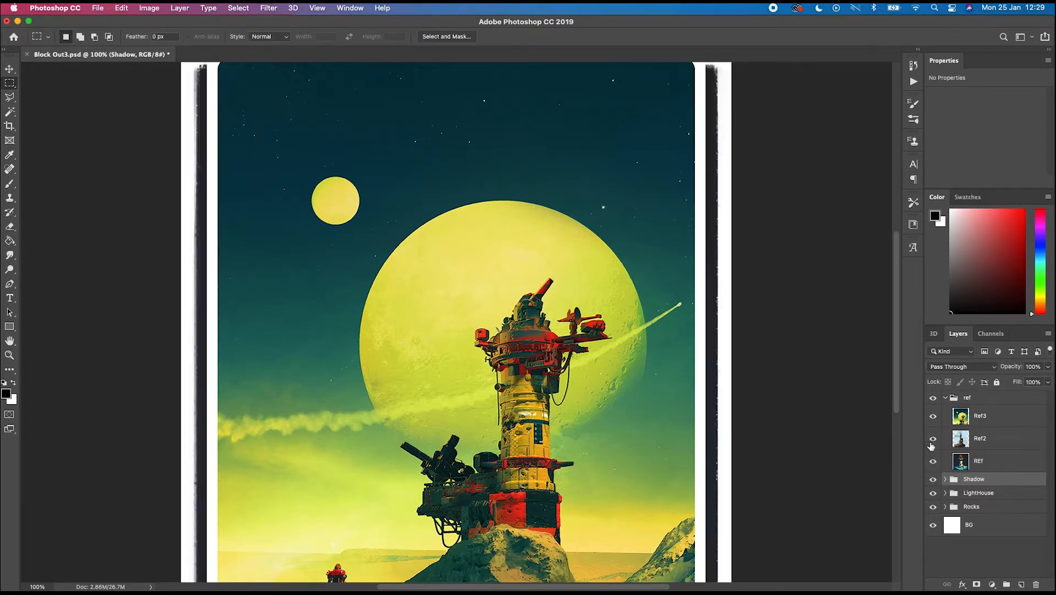
click(944, 398)
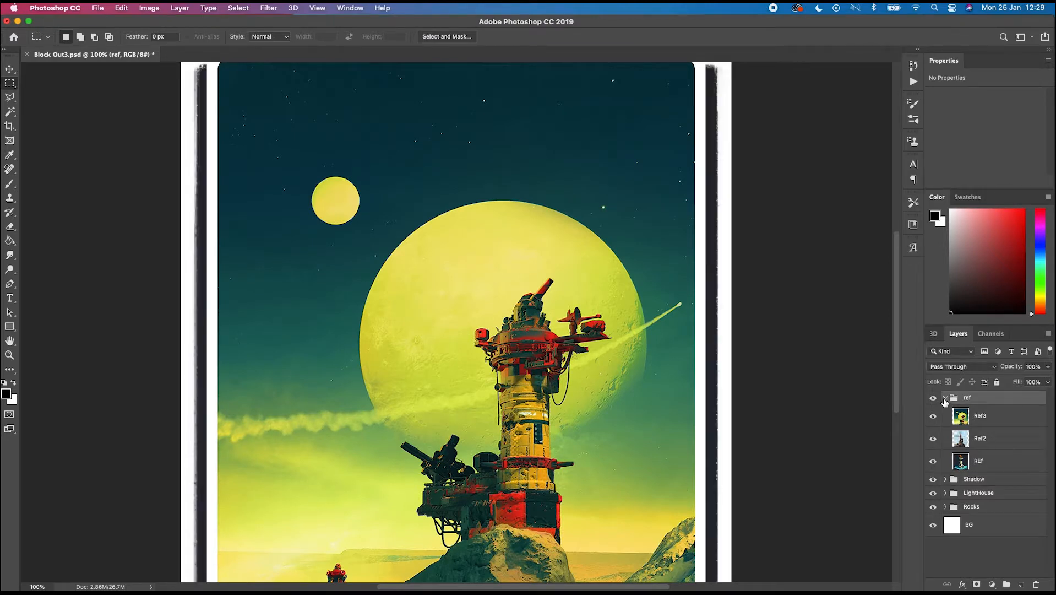
click(933, 399)
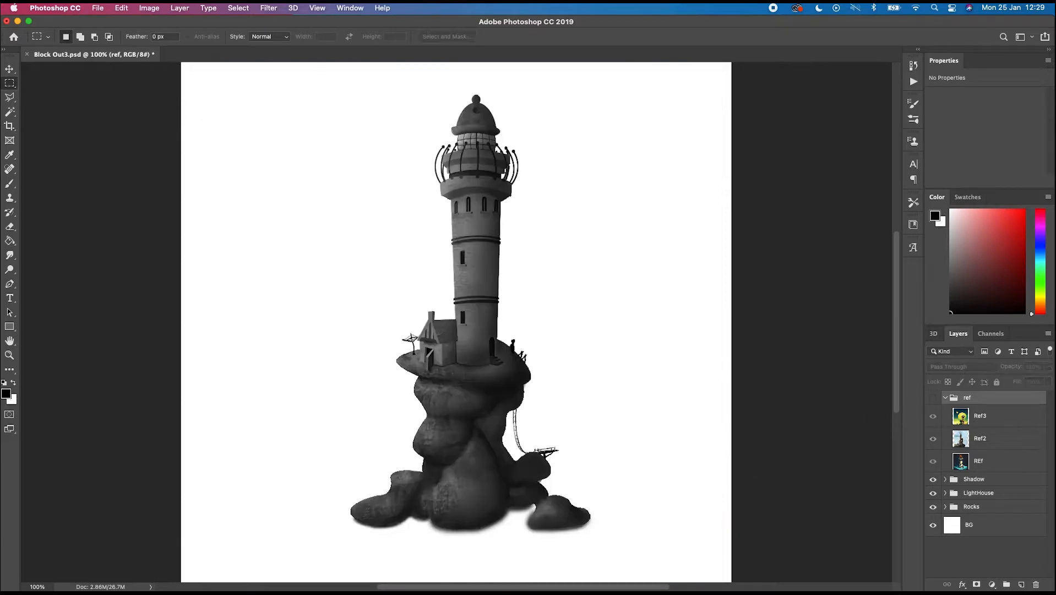
- Switch to Chrome and copy the Lost Signal by Pascal Blanche image from the Google Images results
mouse_move(659, 585)
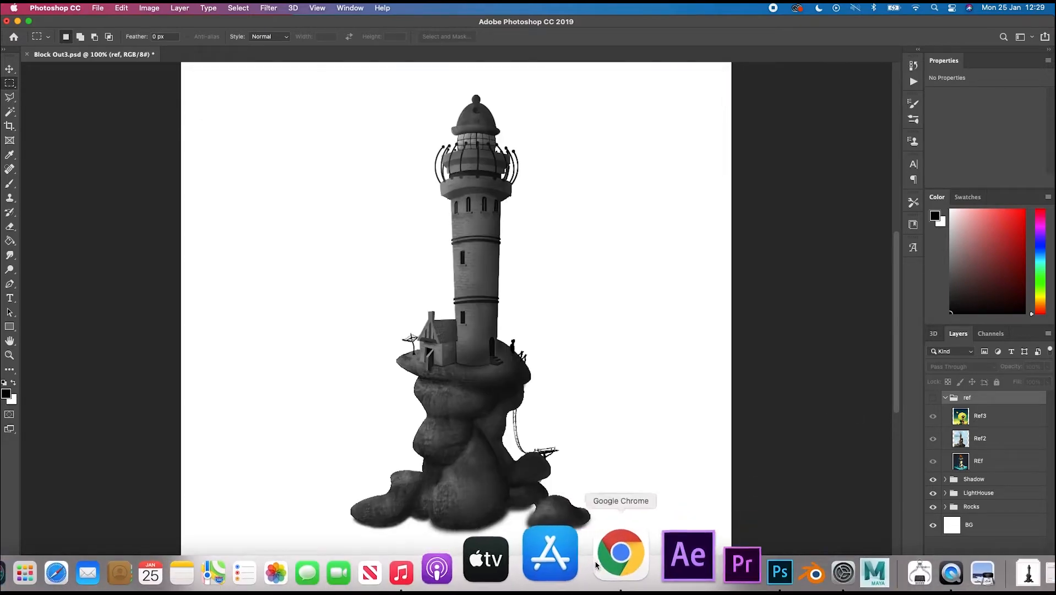
click(597, 564)
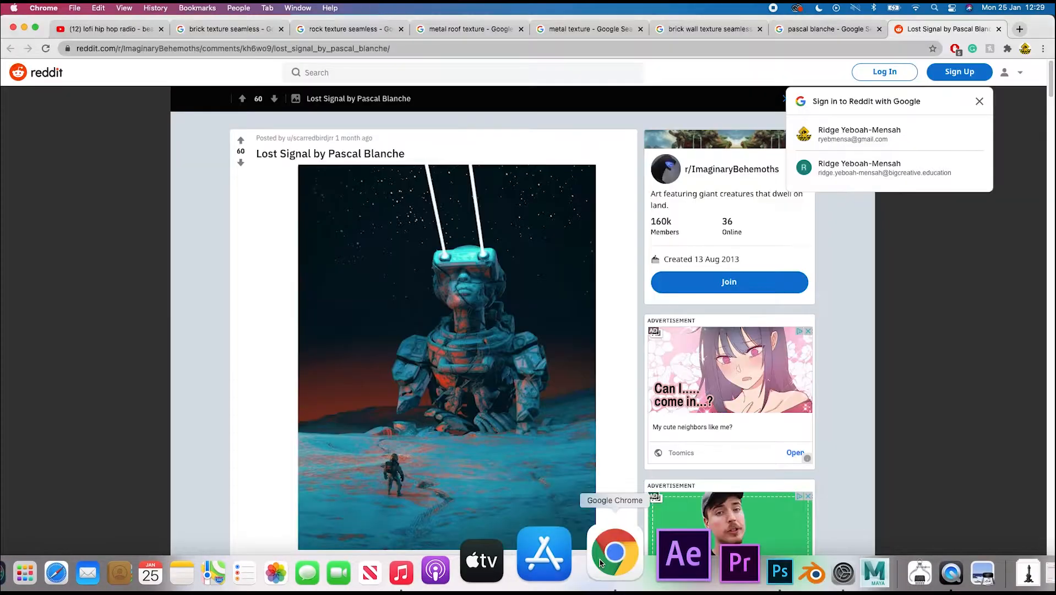
click(836, 30)
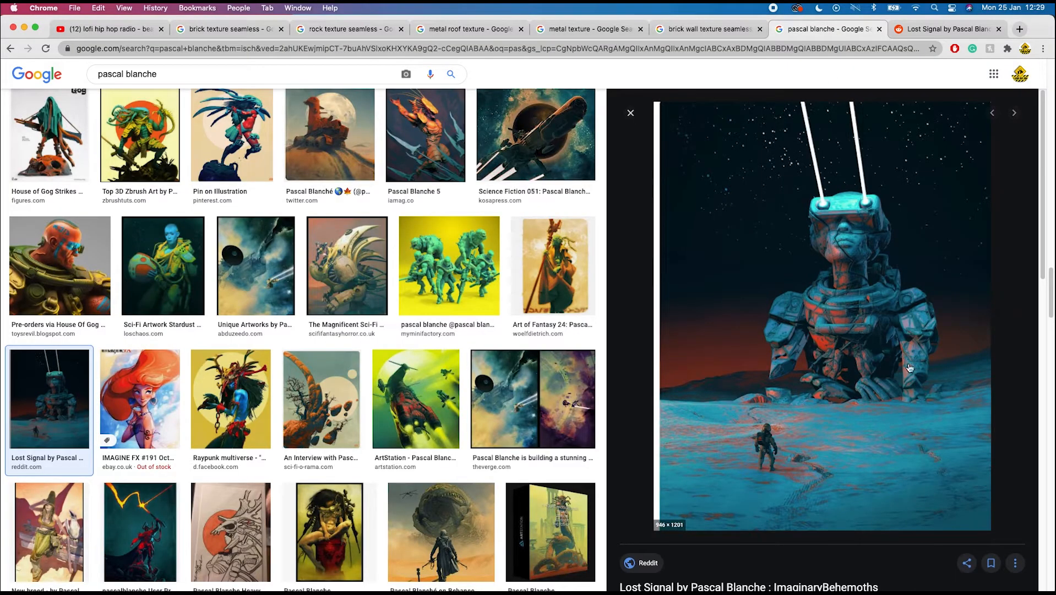
right_click(835, 313)
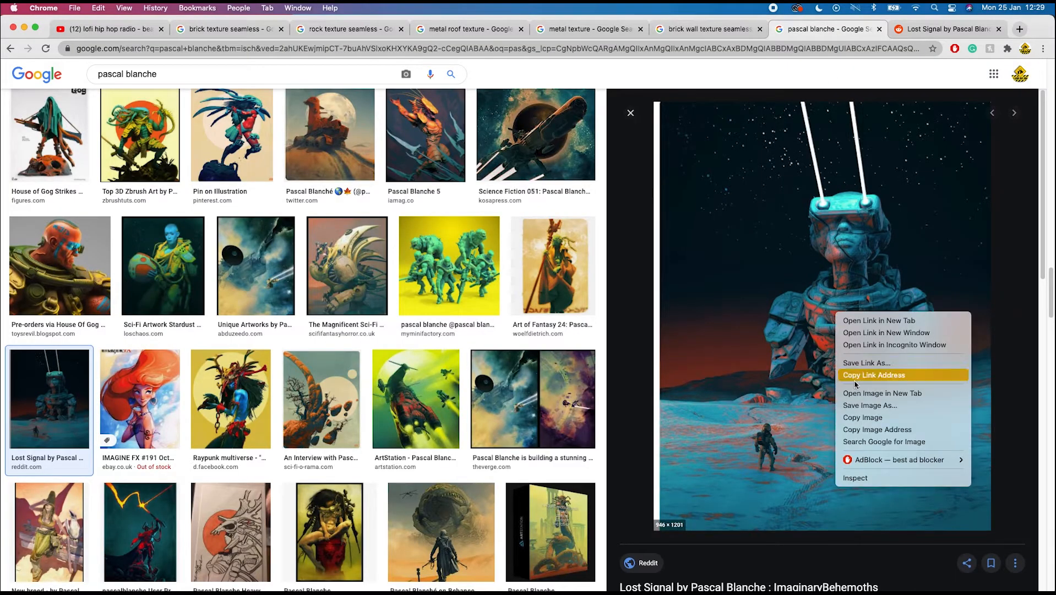
click(864, 416)
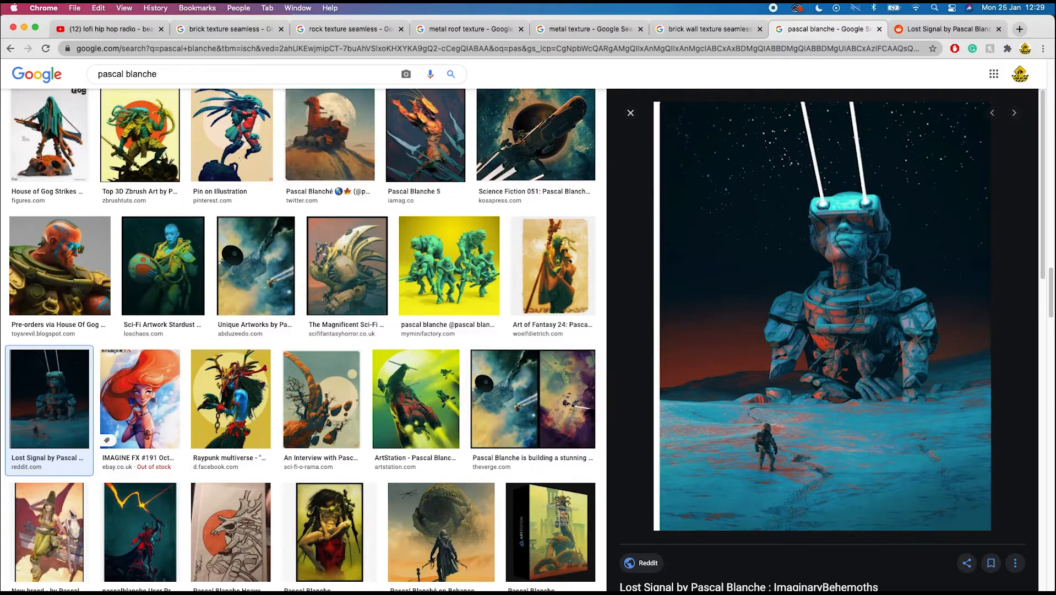
- Switch to Photoshop, select the Ref3 layer and paste the copied image as a new layer above it
mouse_move(713, 590)
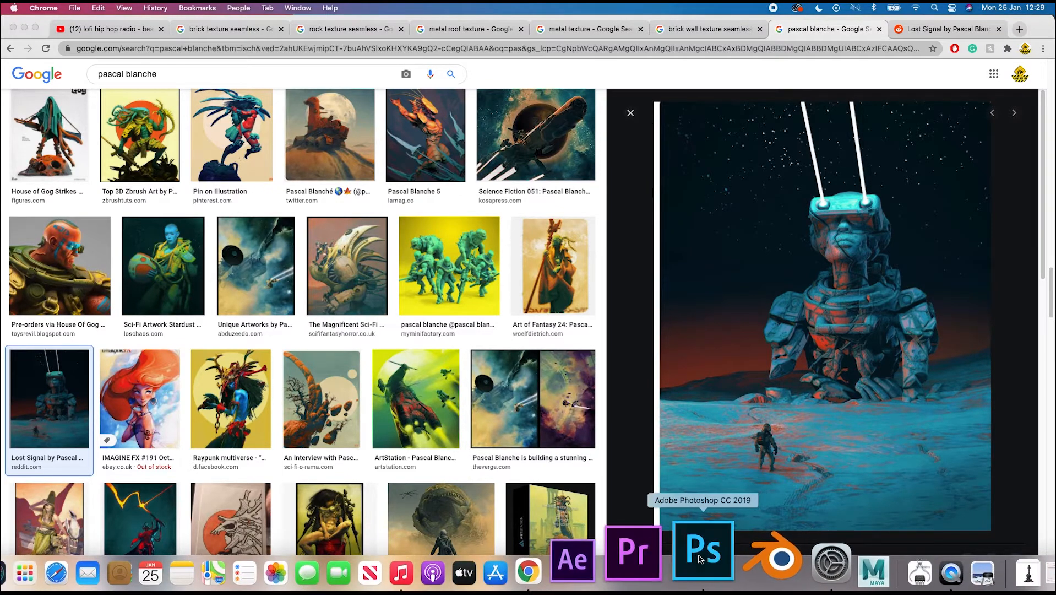
click(700, 560)
click(983, 417)
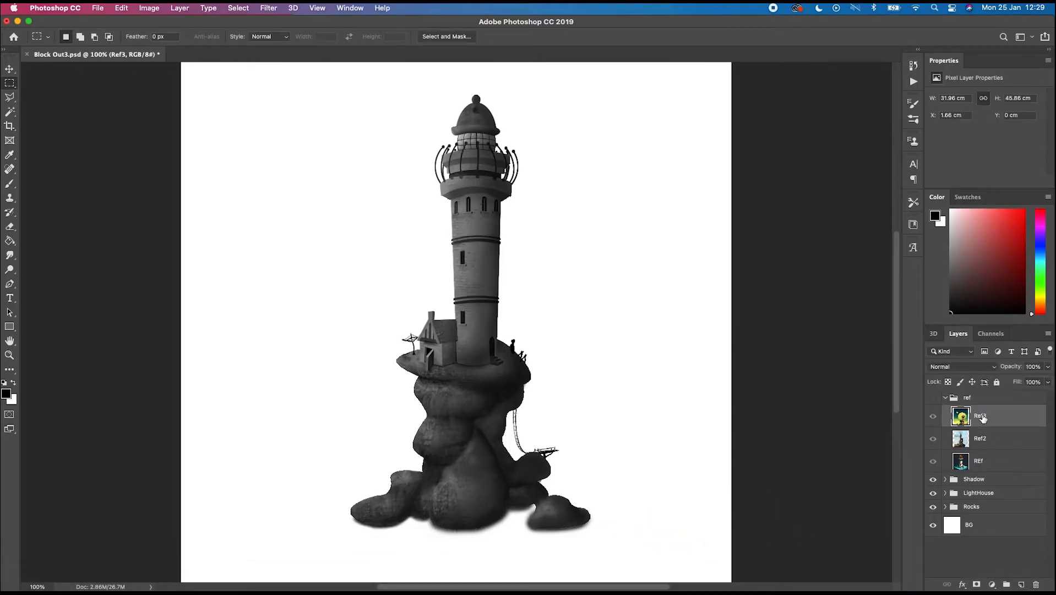
key(super+v)
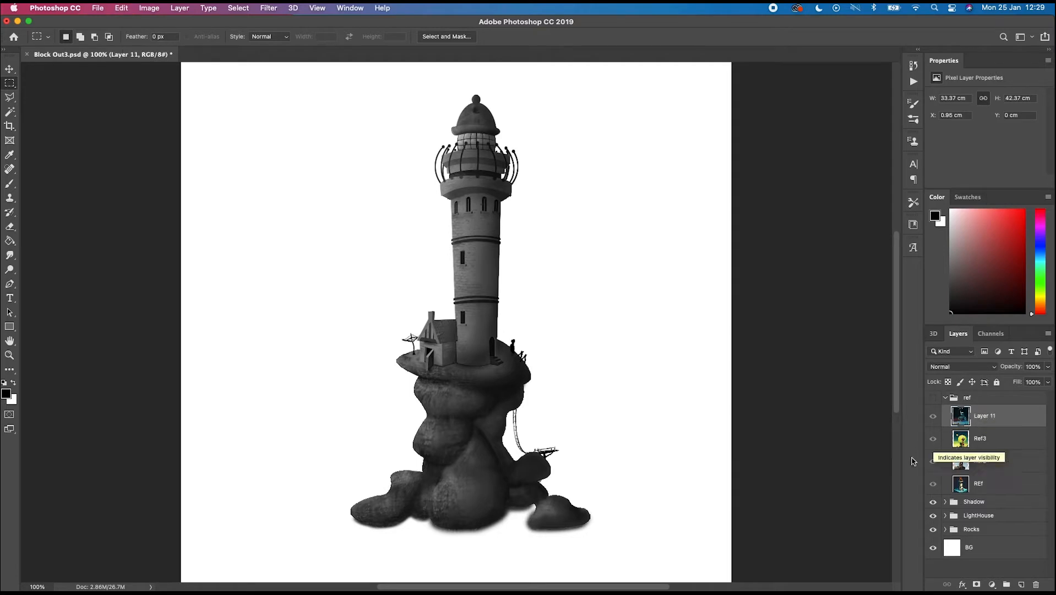
- Switch to Chrome, browse the Pascal Blanche image results and copy the red-desert image
mouse_move(768, 590)
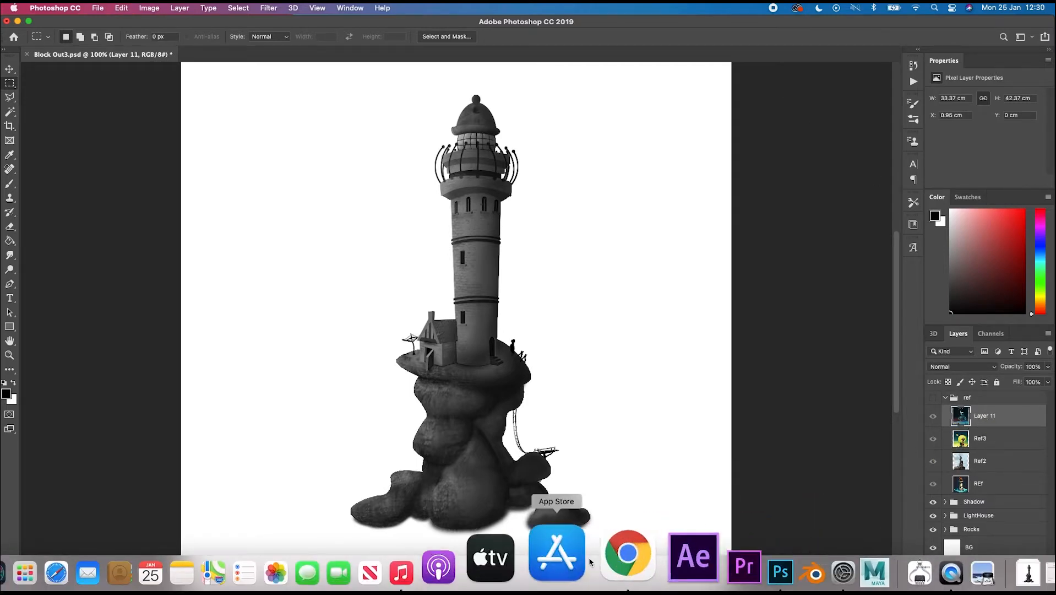
click(610, 558)
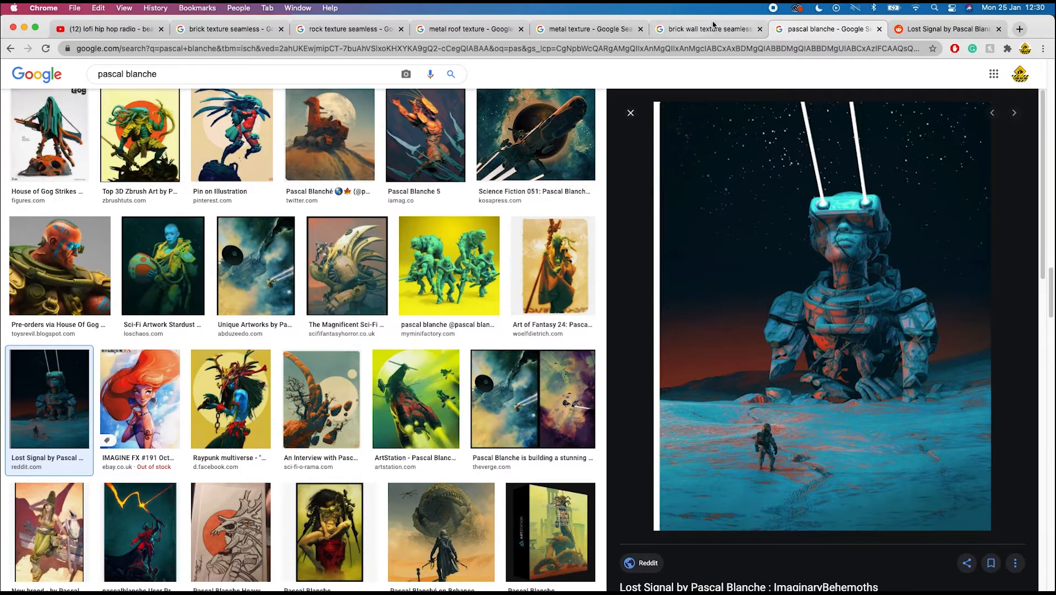
scroll(463, 320, down, 15)
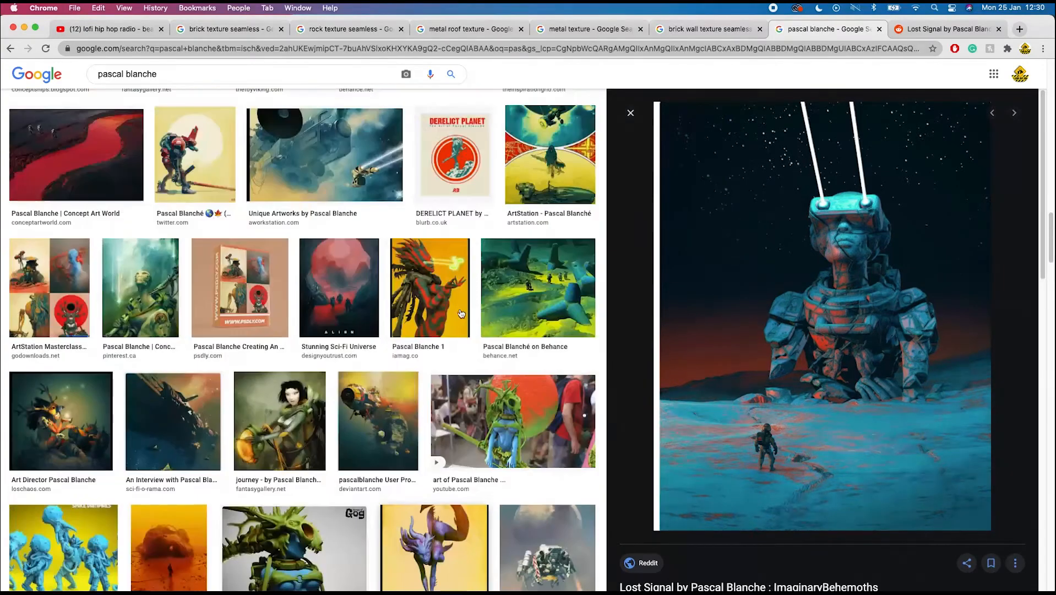
scroll(462, 312, up, 7)
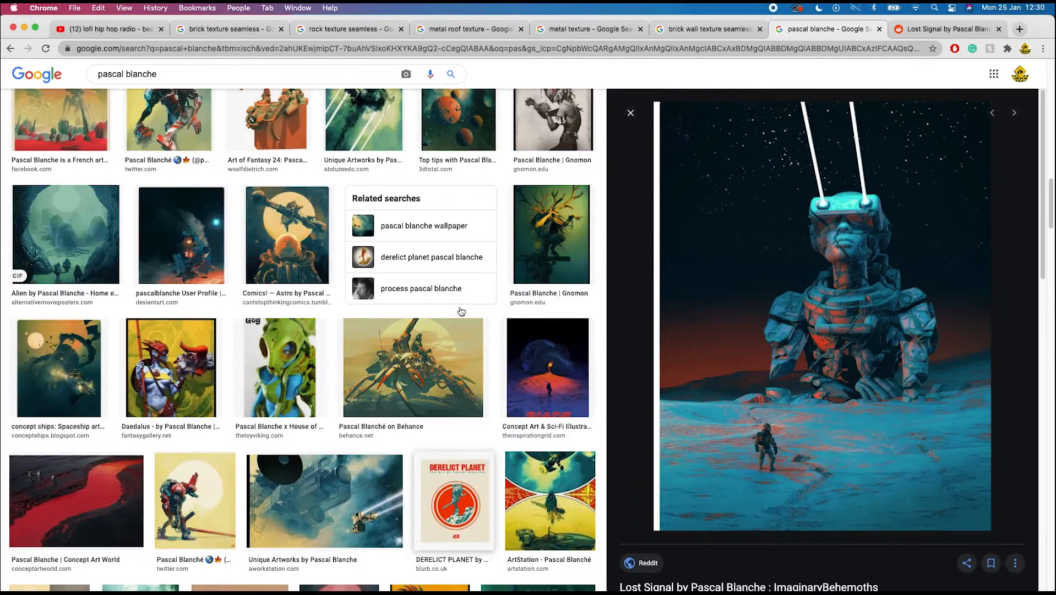
click(66, 124)
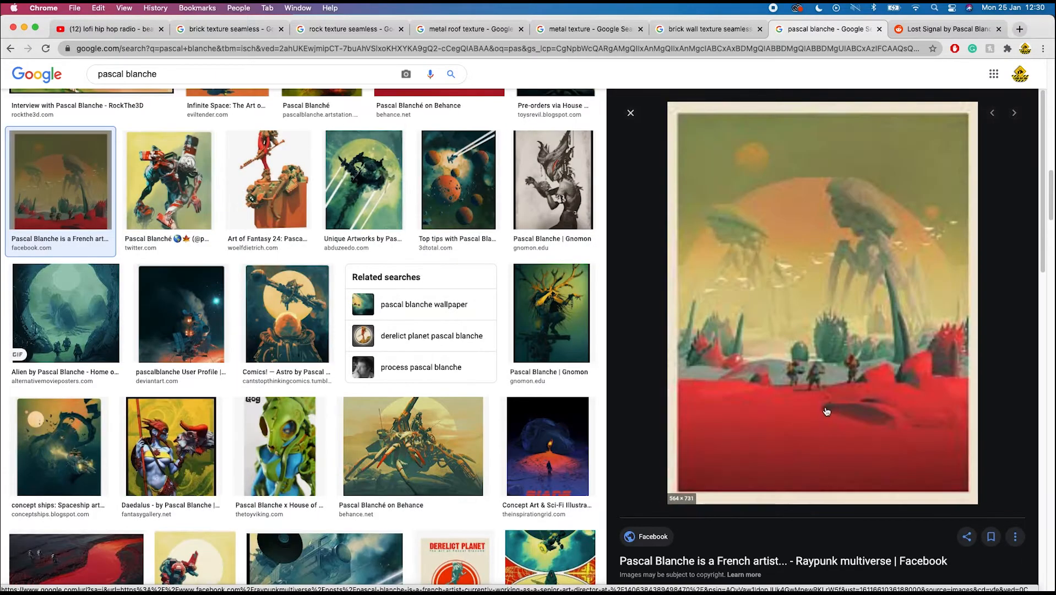
right_click(799, 367)
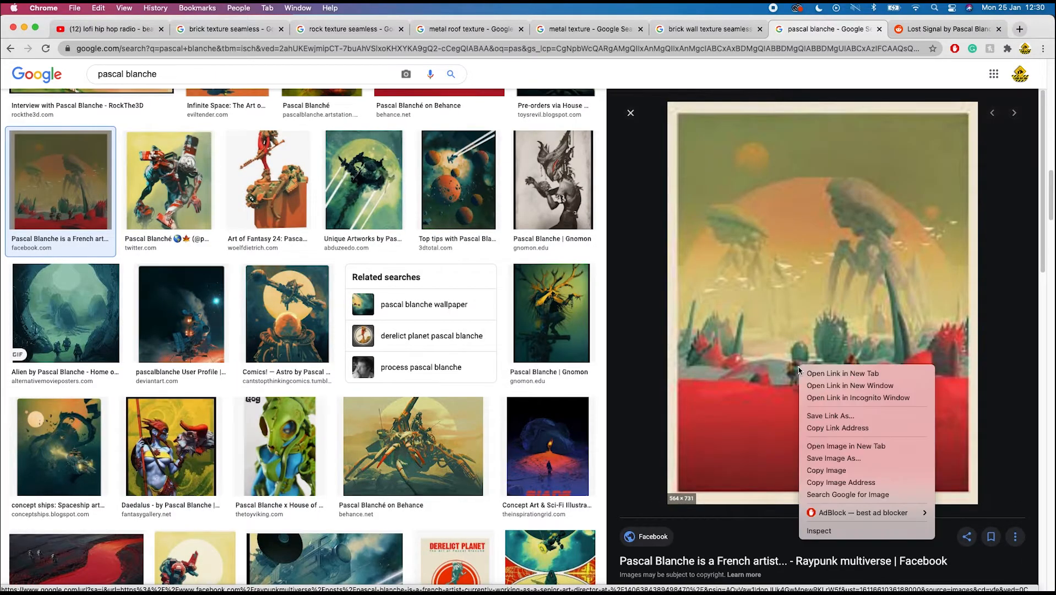
click(835, 458)
- Switch to Photoshop, paste the red-desert image into the ref group and show the ref group
mouse_move(854, 573)
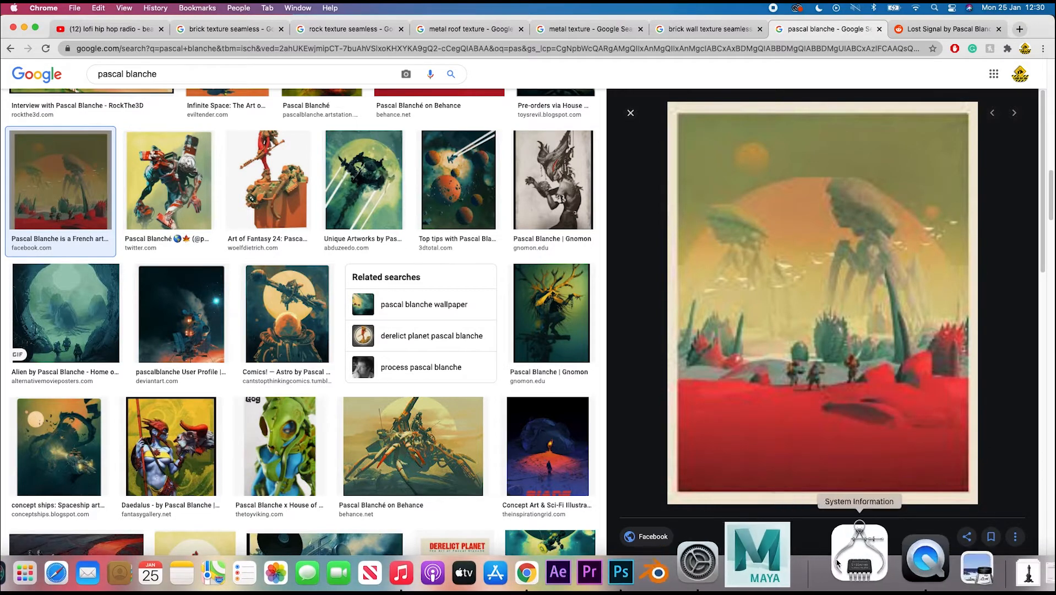
click(702, 543)
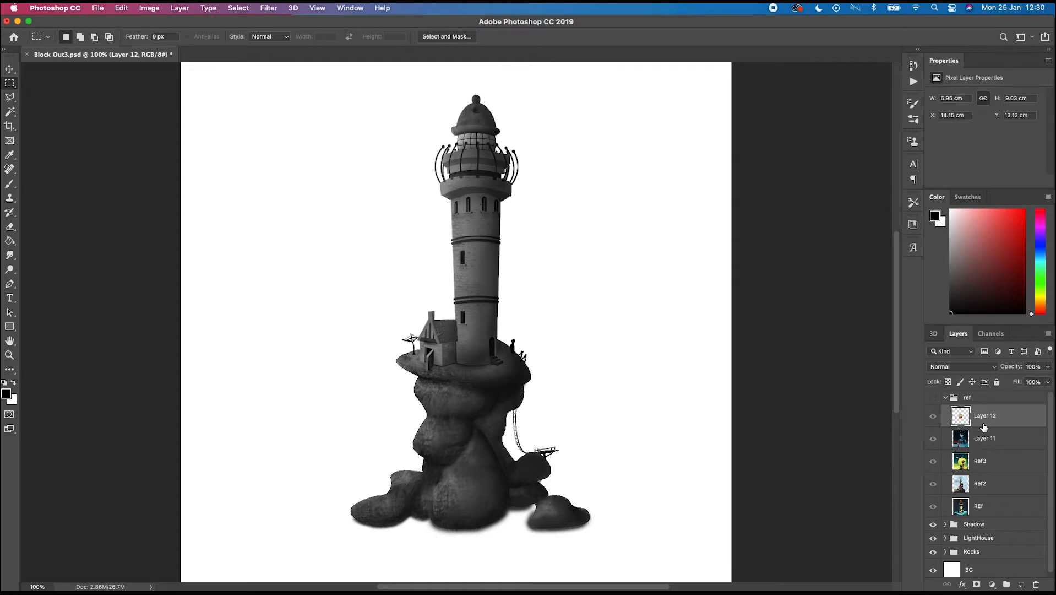
click(933, 398)
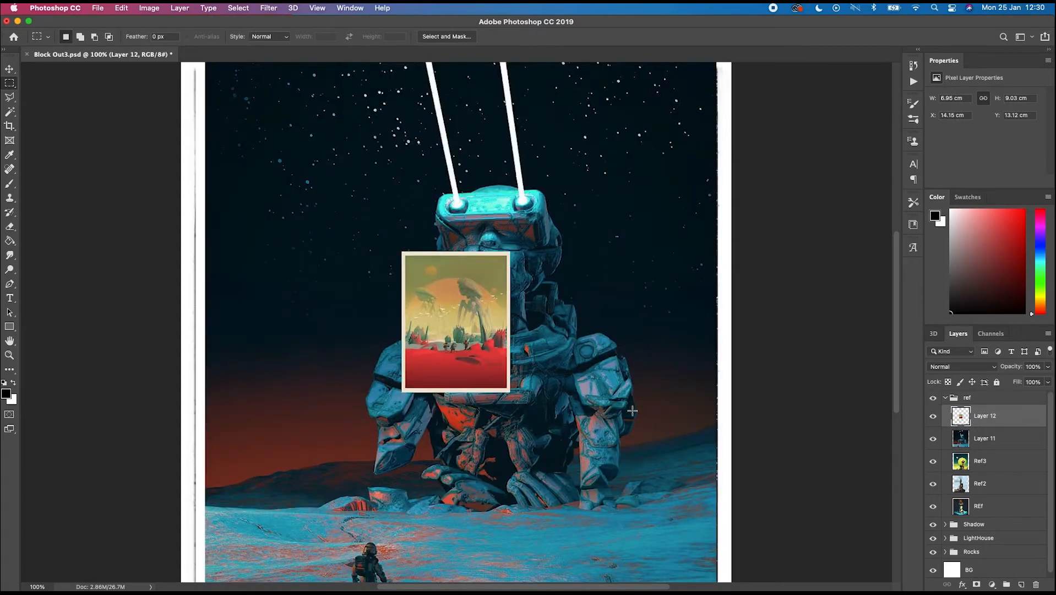
- Scale the pasted red-desert image up to about 20.5 × 26.7 cm with Free Transform and commit it
key(super+t)
drag(402, 253, 296, 115)
drag(510, 392, 679, 500)
key(Return)
key(m)
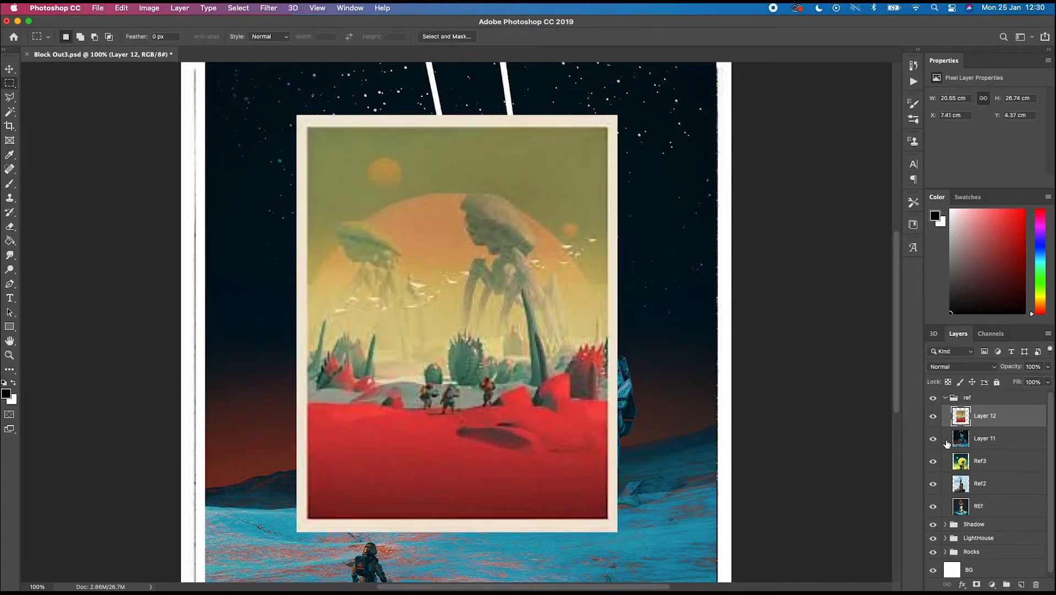
- Hide the ref group and select the BG layer
click(934, 398)
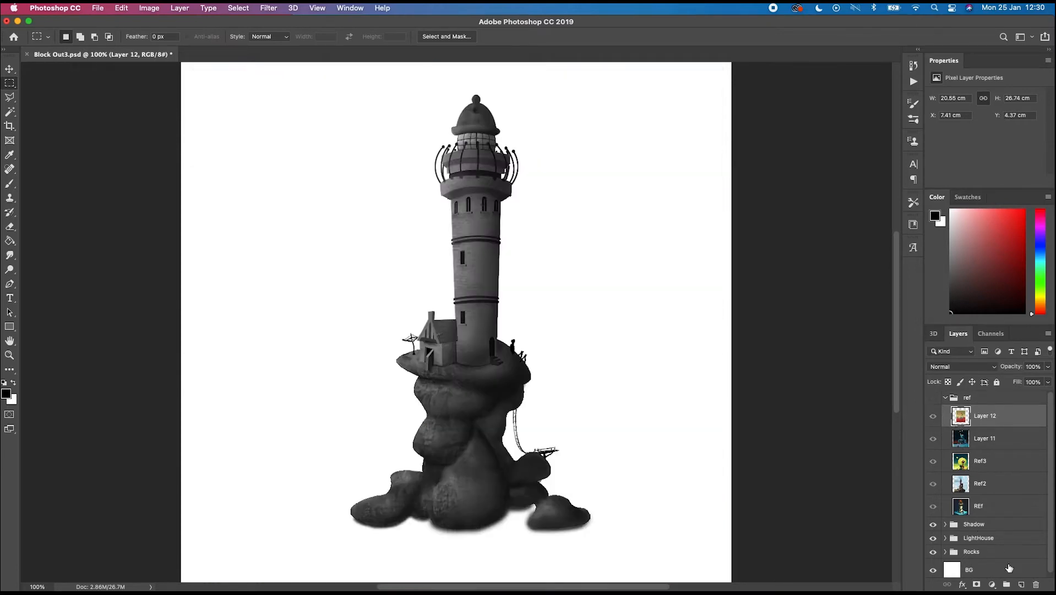
drag(1050, 487, 1048, 511)
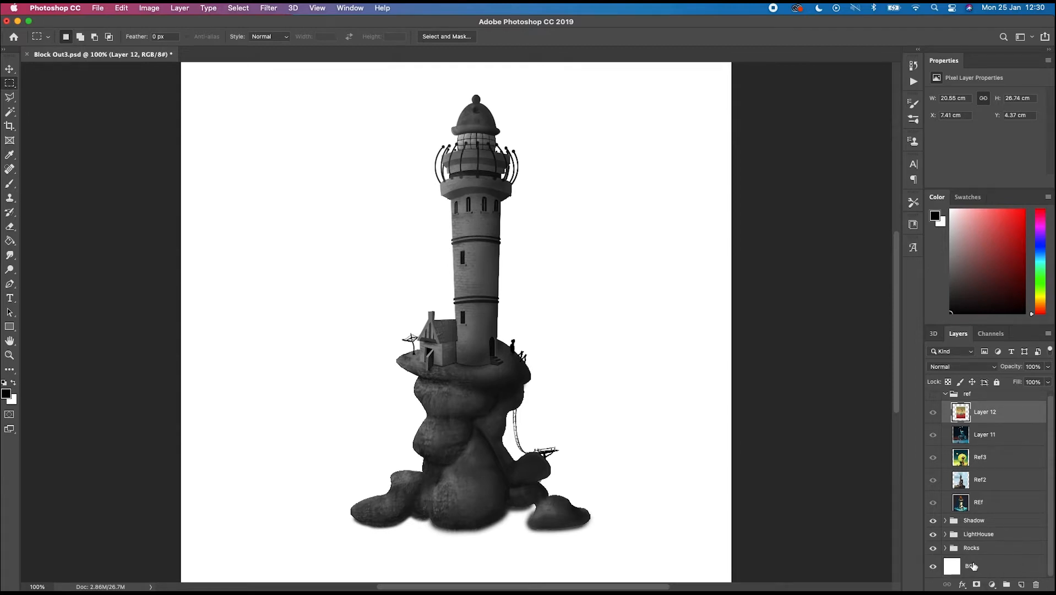
click(973, 566)
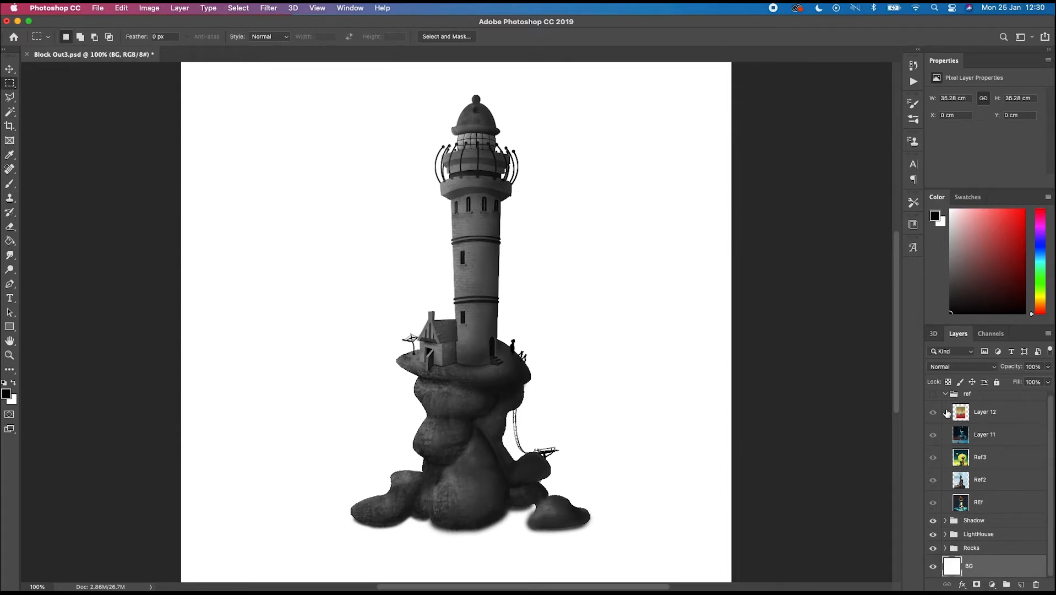
- Show the ref group, hiding both pasted image layers while keeping Ref3, Ref2 and Ref1 visible
scroll(984, 449, up, 1)
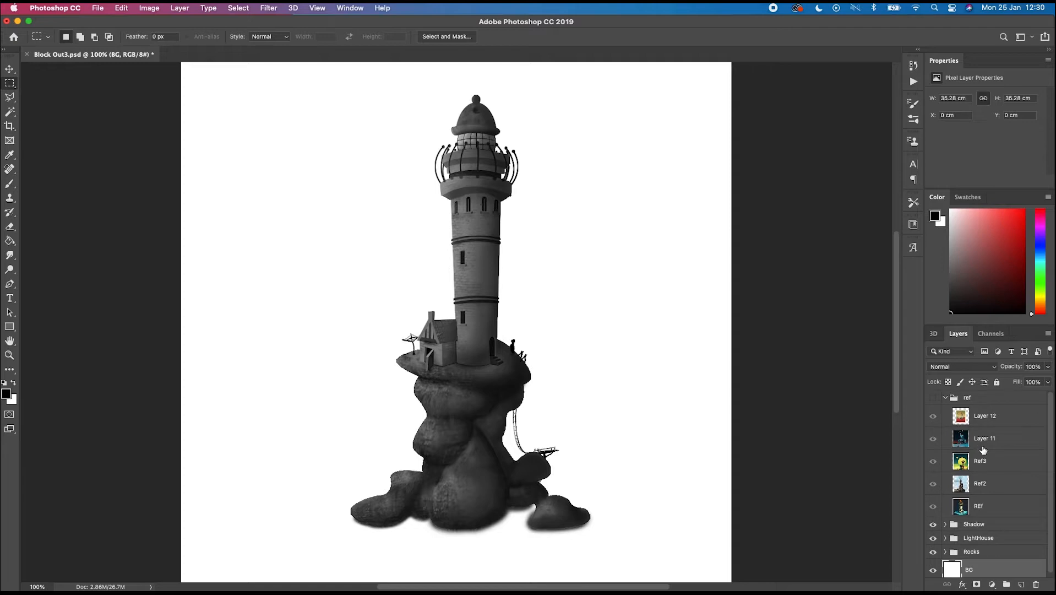
click(933, 398)
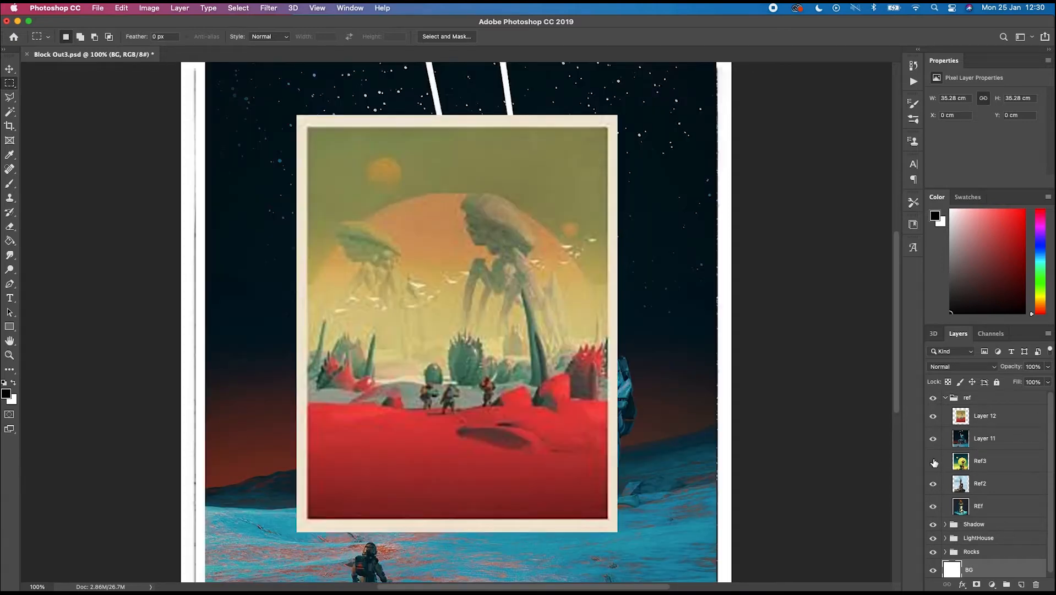
click(933, 462)
click(933, 416)
click(933, 440)
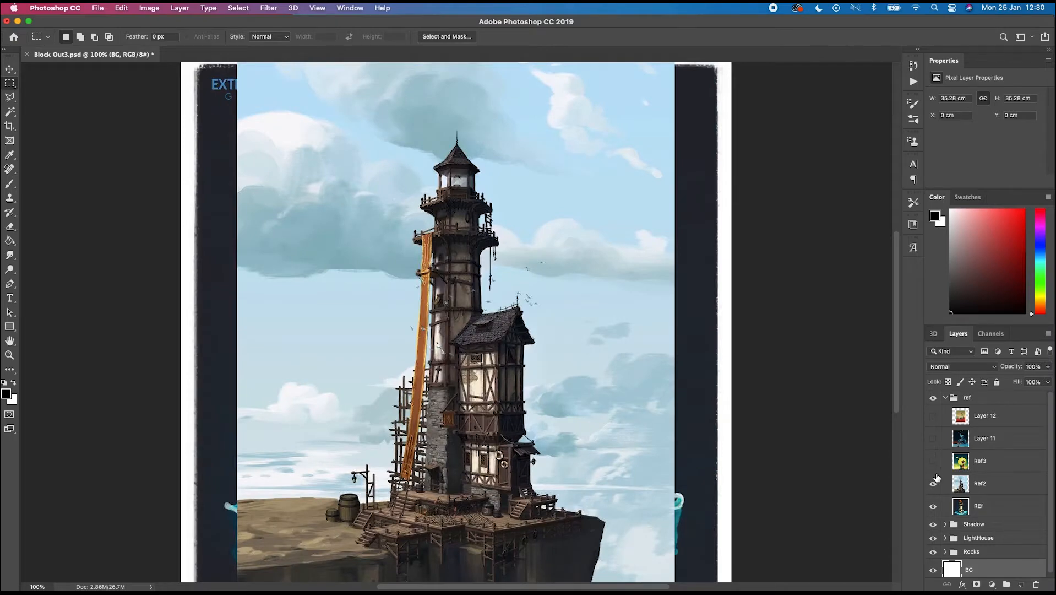
click(933, 462)
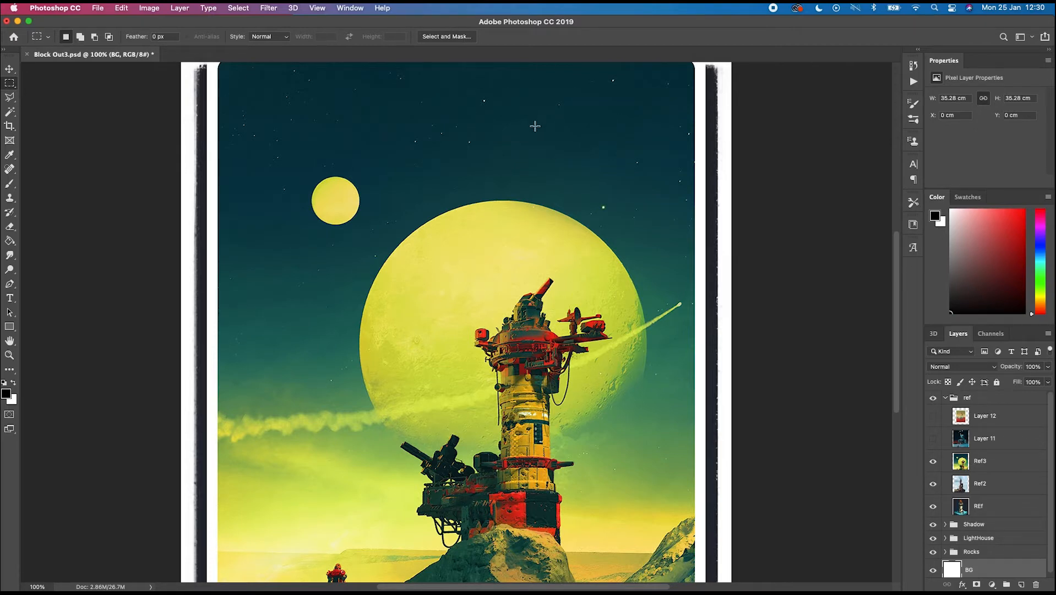
- Switch to the Brush tool and sample the dark teal sky colour from the reference as foreground colour
key(b)
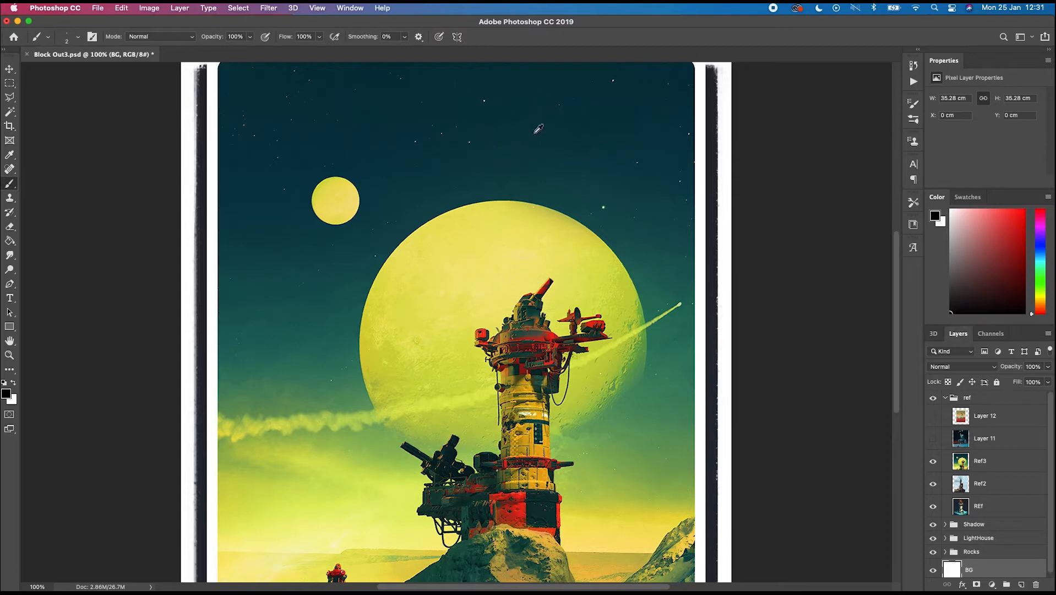
alt+click(527, 142)
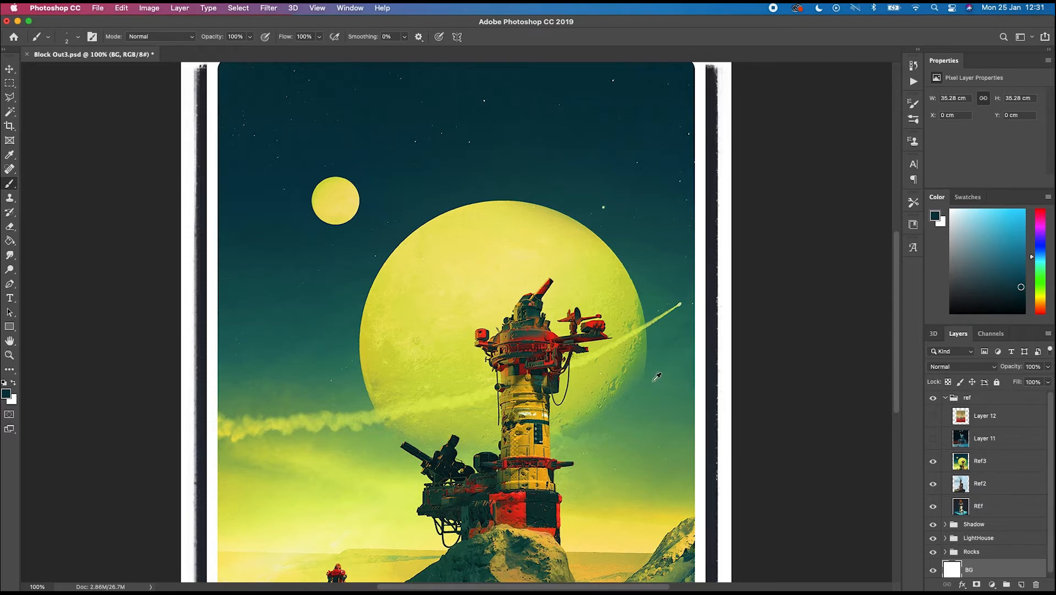
- Sample a green from the reference image and swap it into the background colour, leaving white as foreground
alt+click(667, 364)
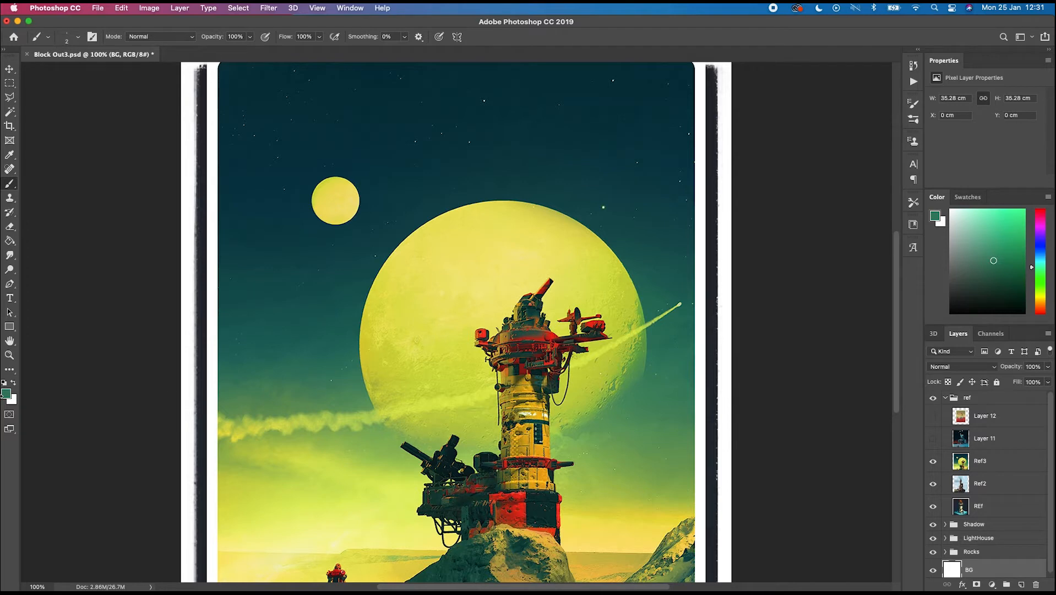
click(13, 384)
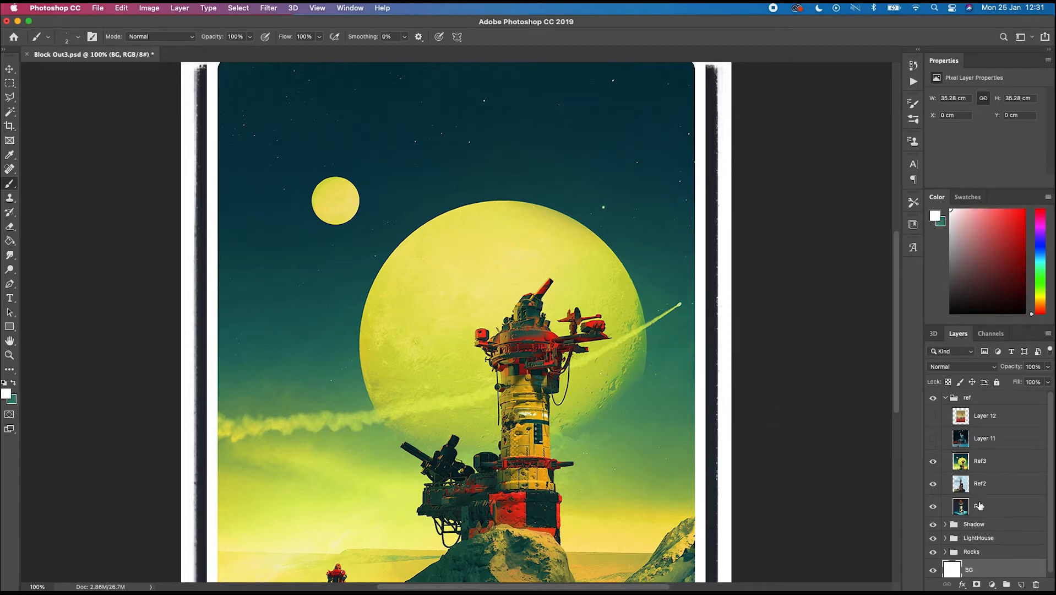
- Hide the Ref3 reference layer and briefly preview the pasted red-desert image layer before hiding it again
click(933, 462)
click(933, 417)
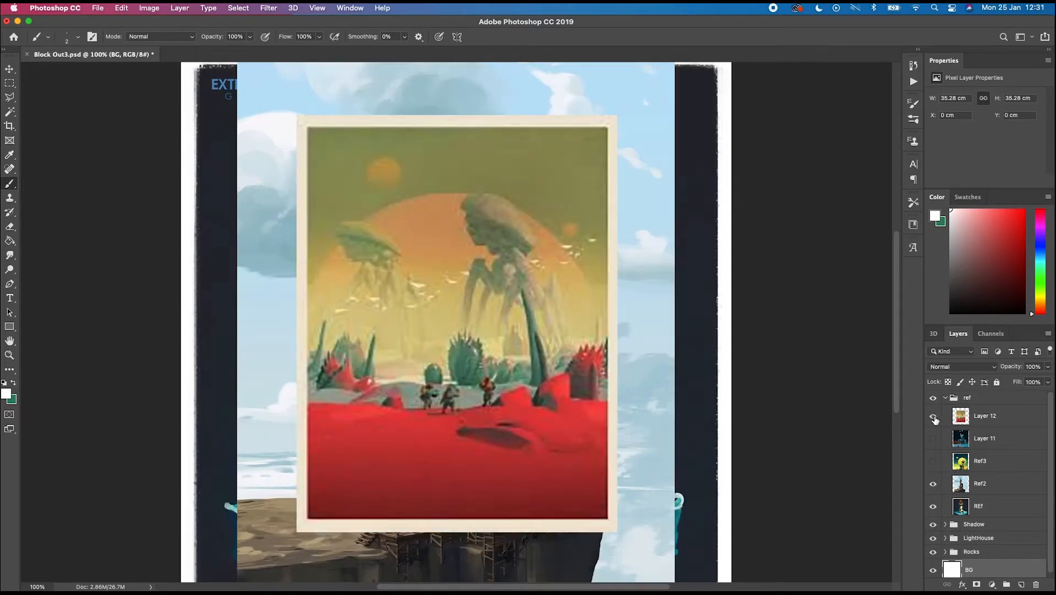
click(933, 416)
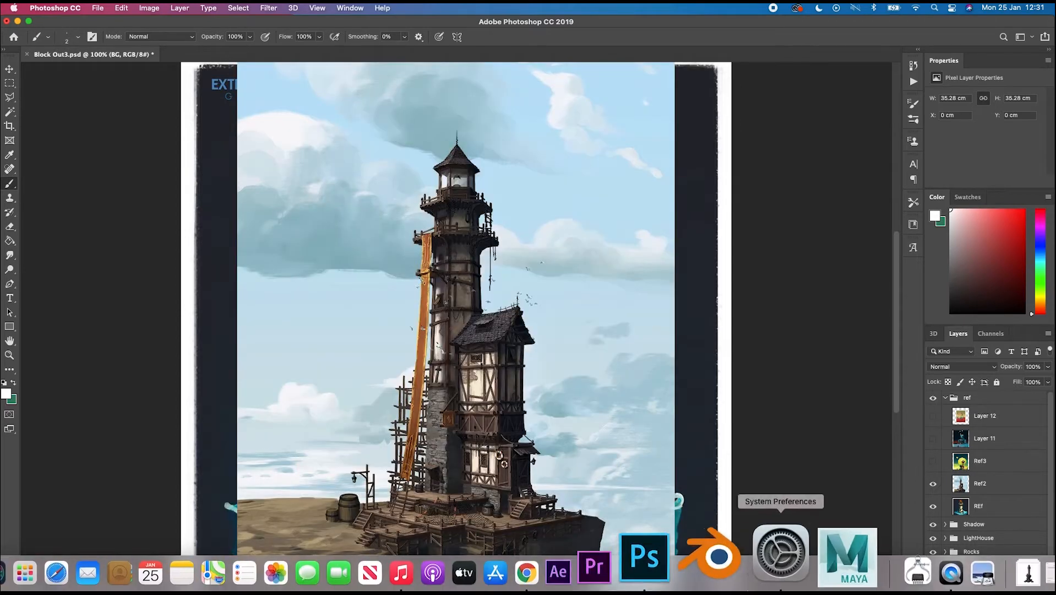
- Switch to Chrome and browse the Pascal Blanche image search results for another colour reference
click(609, 562)
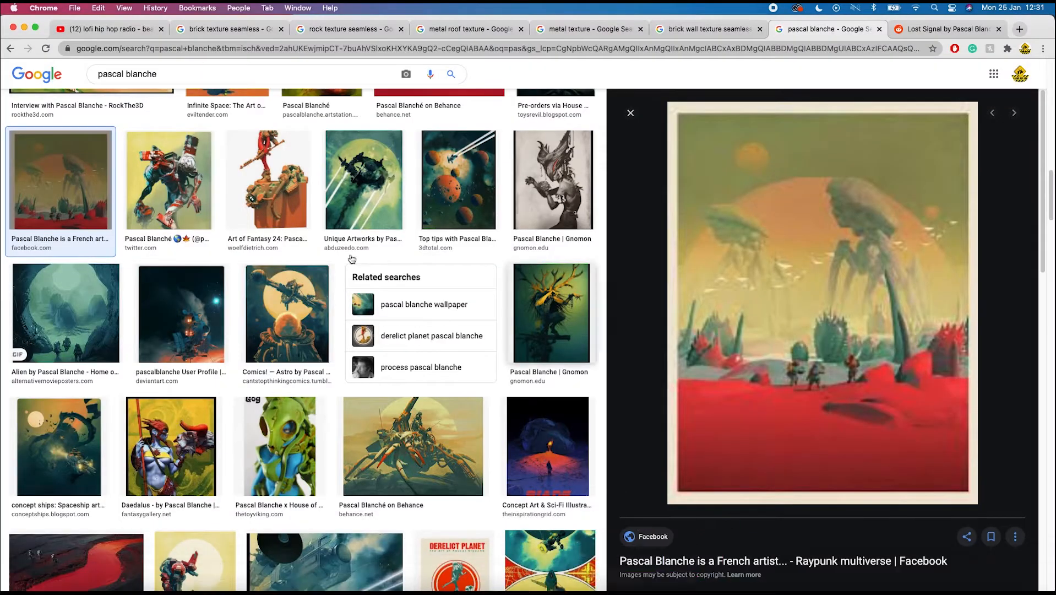
scroll(442, 339, down, 4)
scroll(443, 338, down, 20)
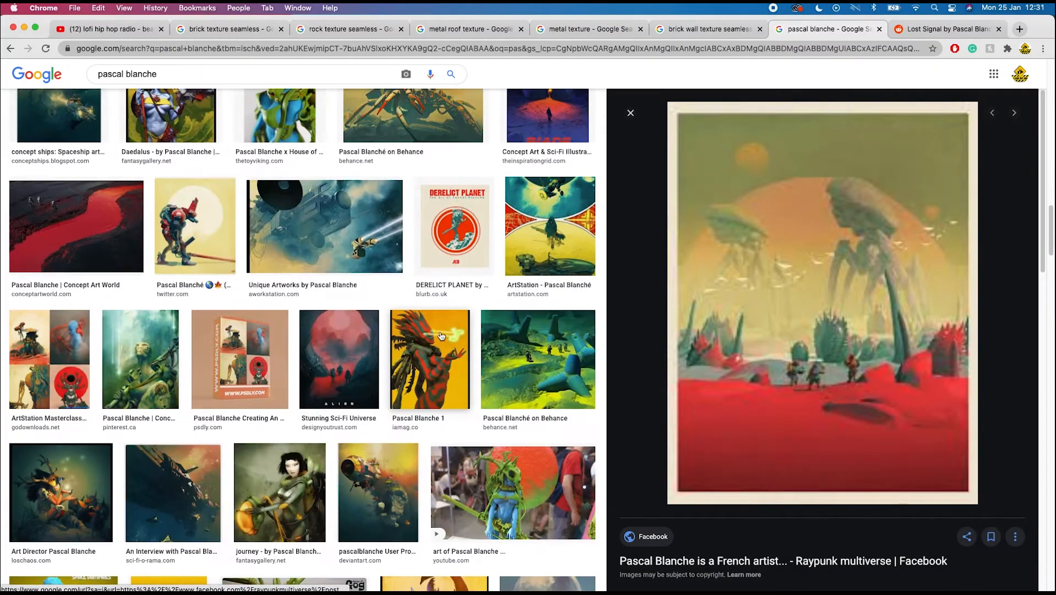
scroll(445, 336, down, 20)
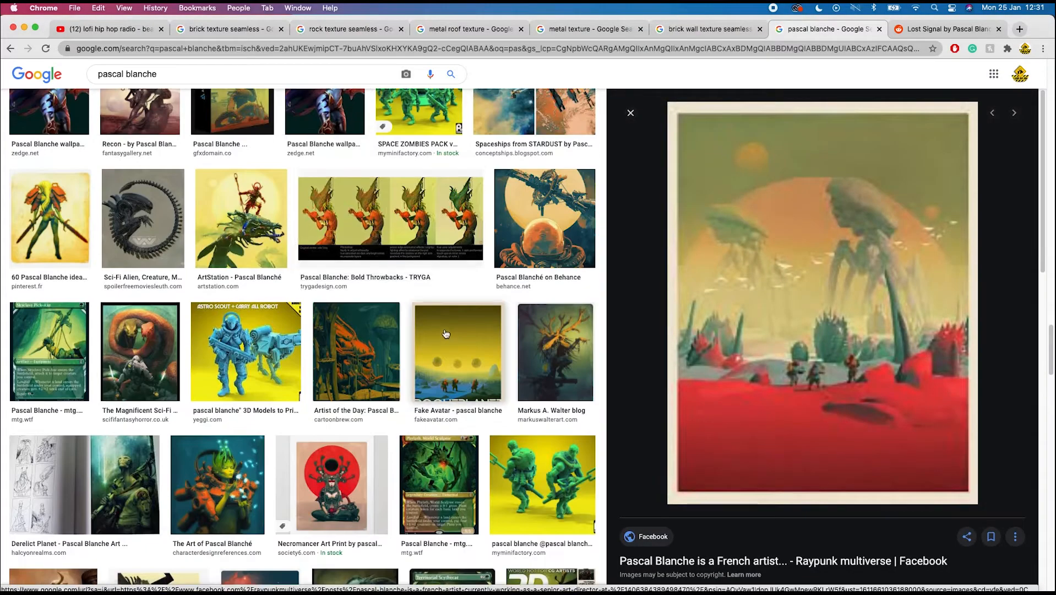
scroll(445, 333, up, 15)
scroll(445, 329, up, 5)
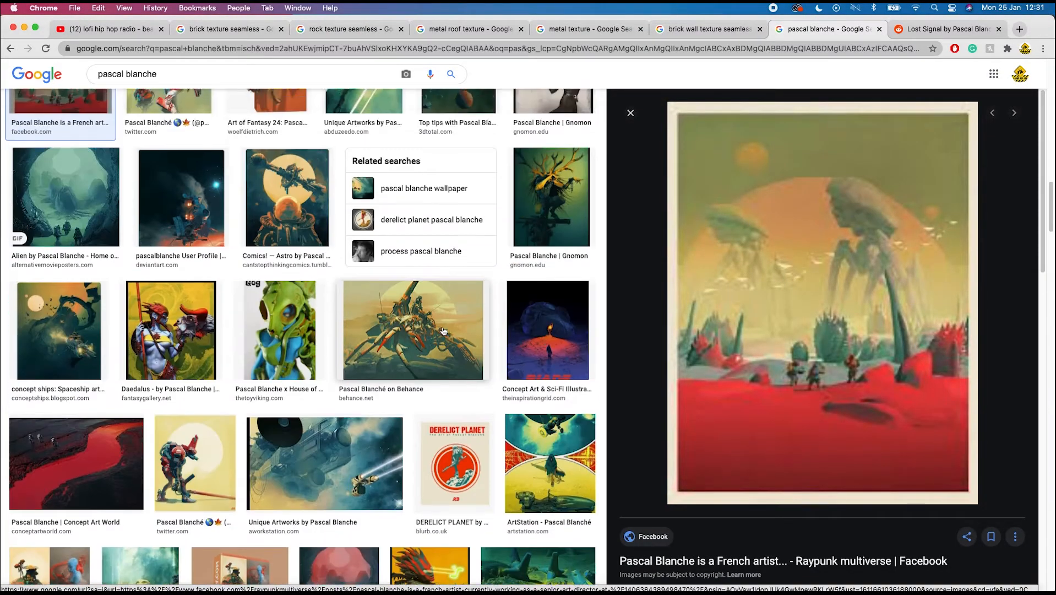
scroll(444, 330, up, 10)
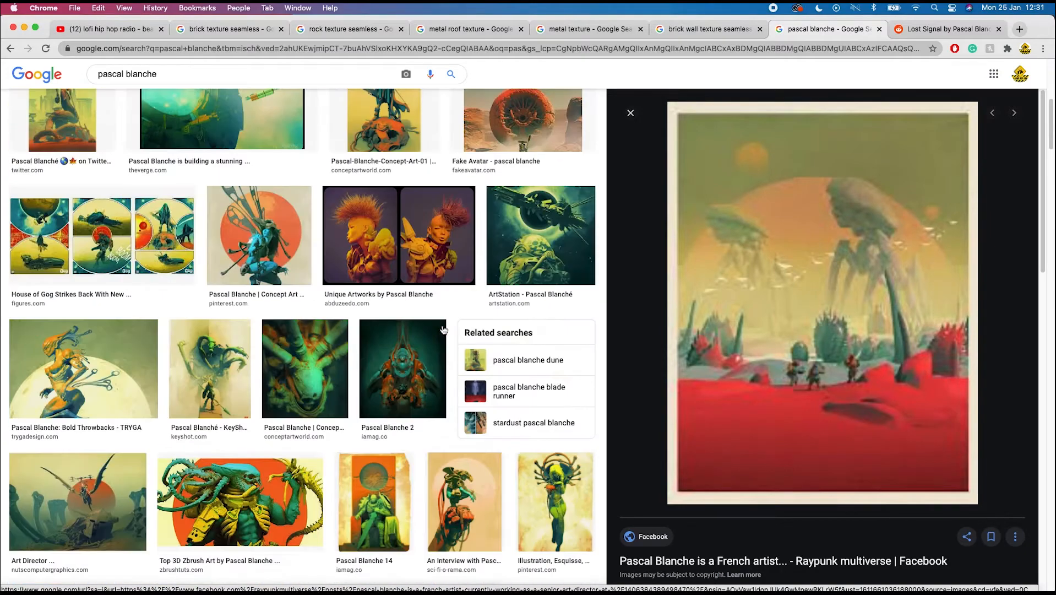
scroll(444, 329, up, 4)
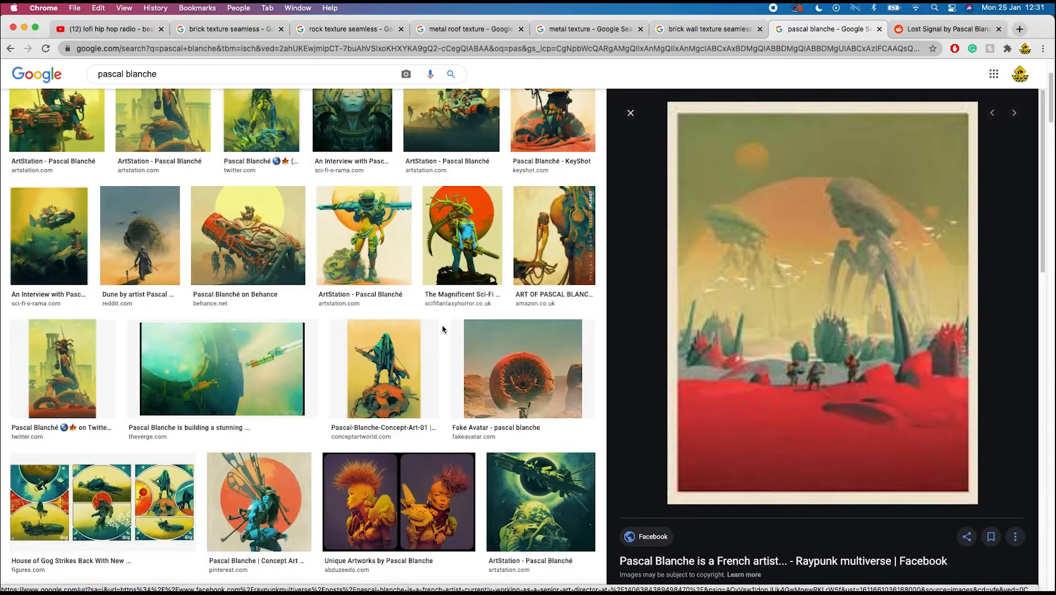
- Open the yellow-moon astronaut artwork preview, copy the image, and return to Photoshop
click(57, 189)
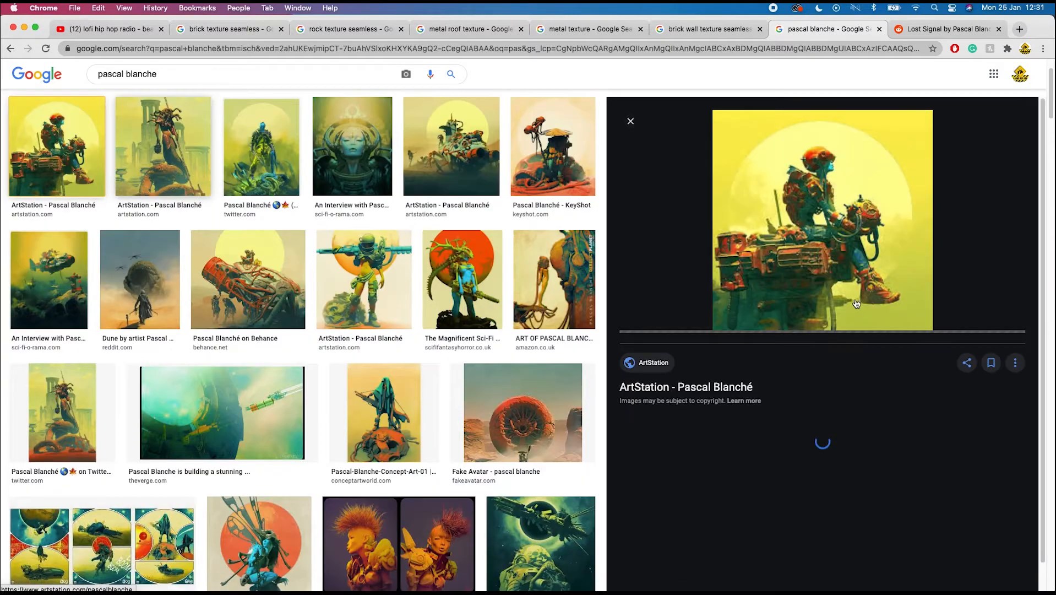
right_click(821, 211)
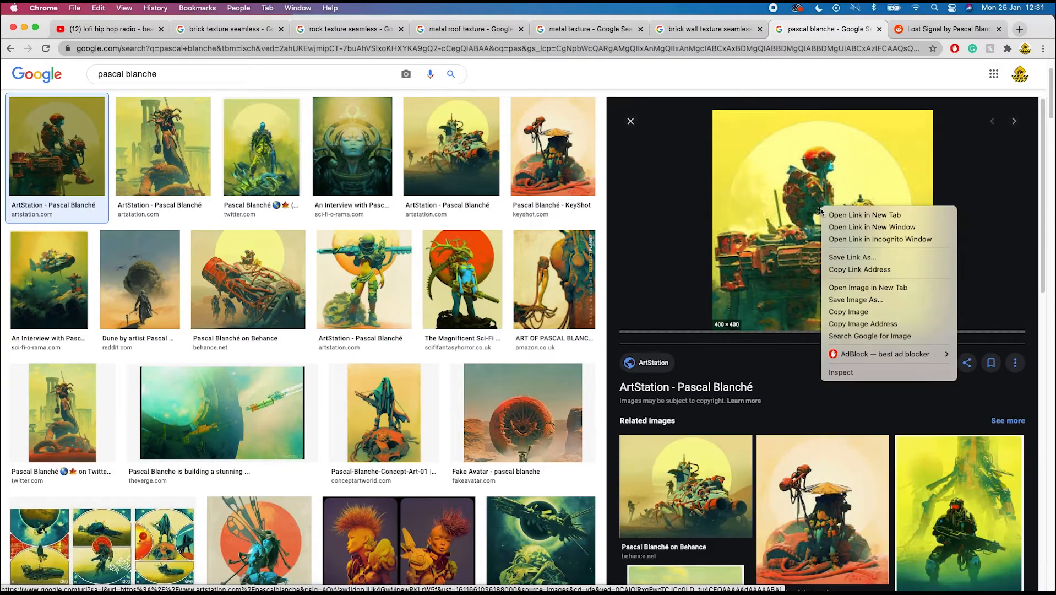
click(875, 313)
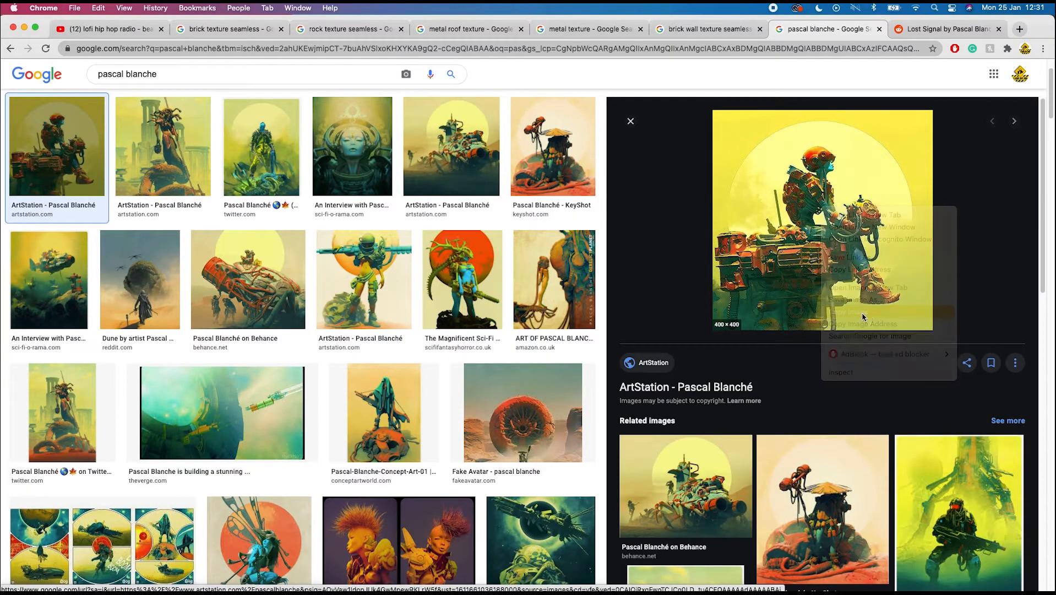
mouse_move(771, 591)
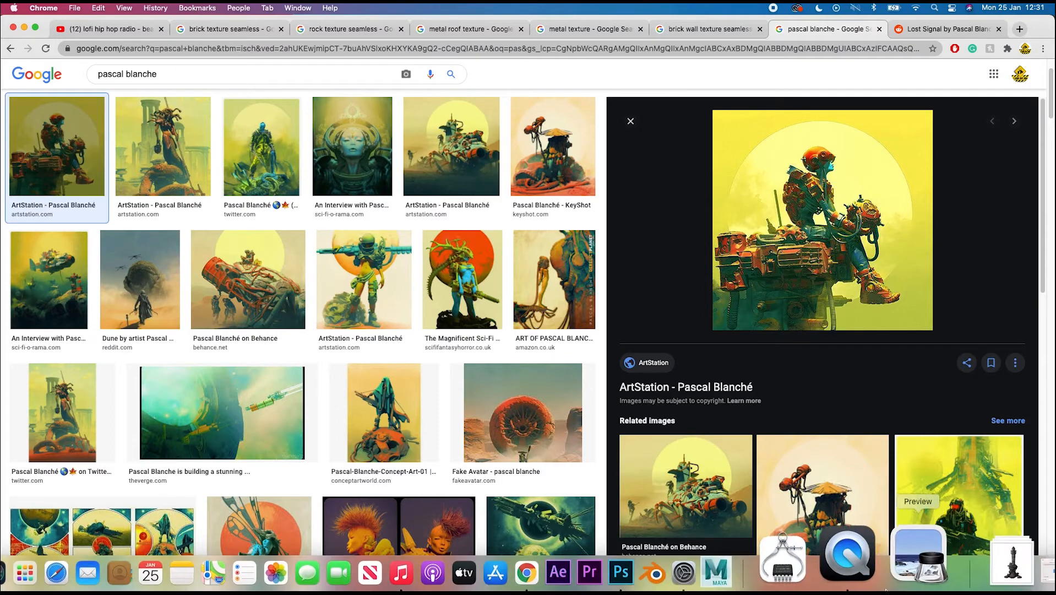
click(714, 571)
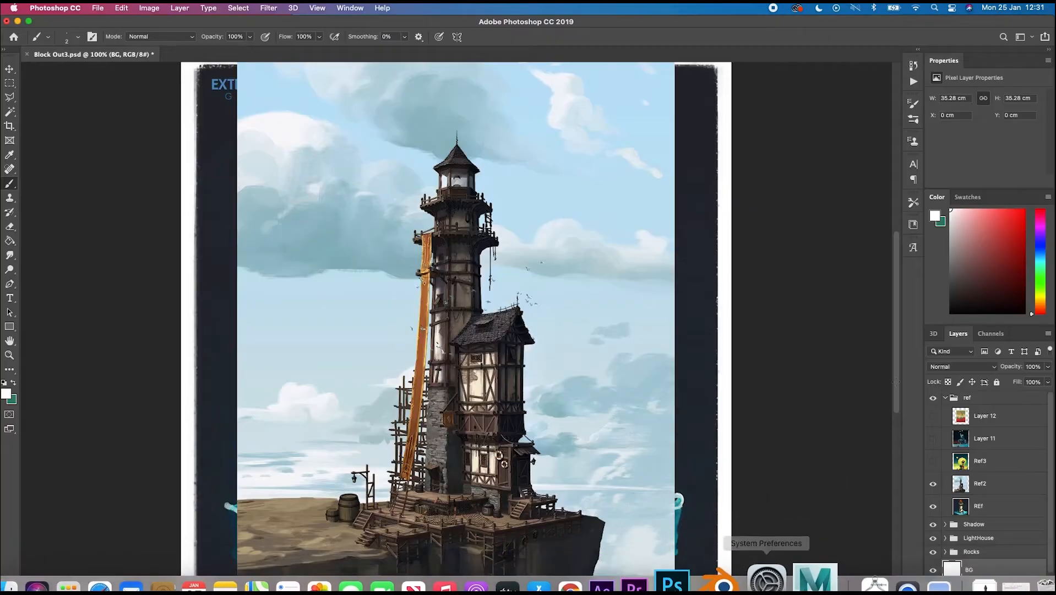
- Paste the copied artwork as a new layer in the ref group and sample its yellow as foreground colour
click(1003, 423)
key(super+v)
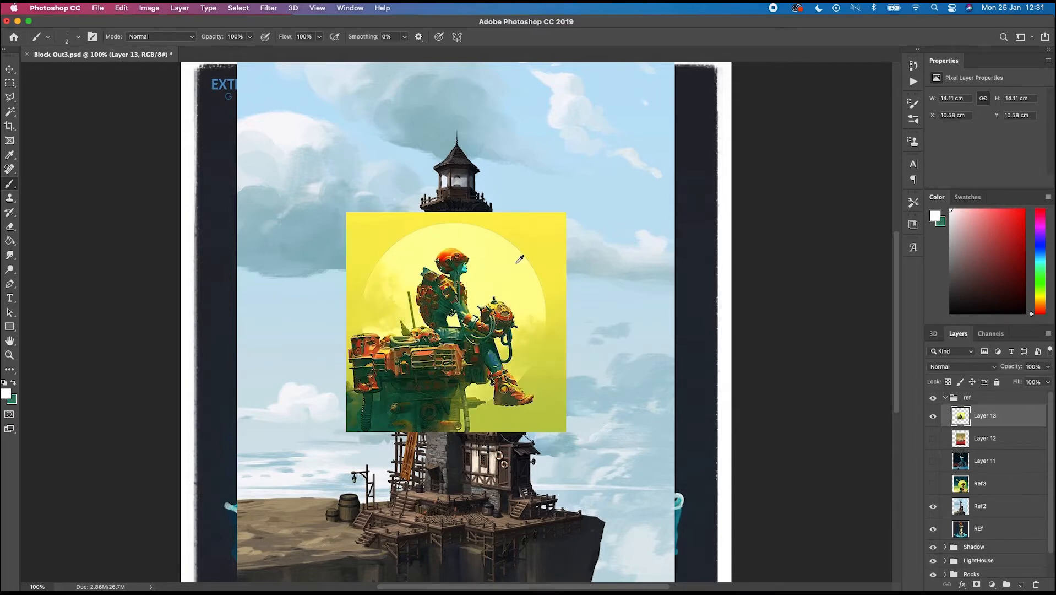
alt+click(537, 238)
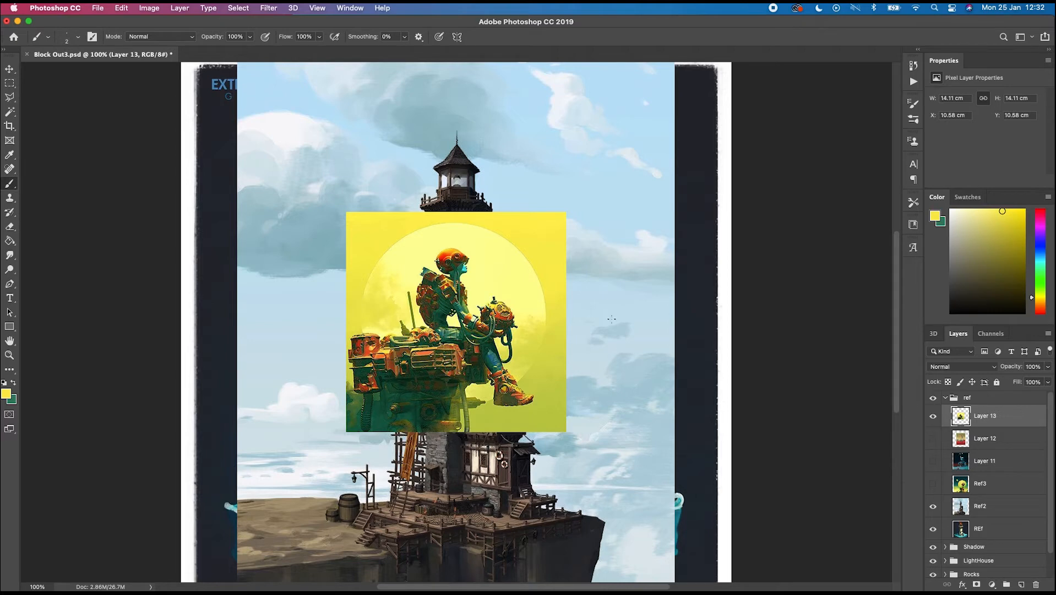
- Collapse and hide the ref group, then select the BG layer
click(945, 399)
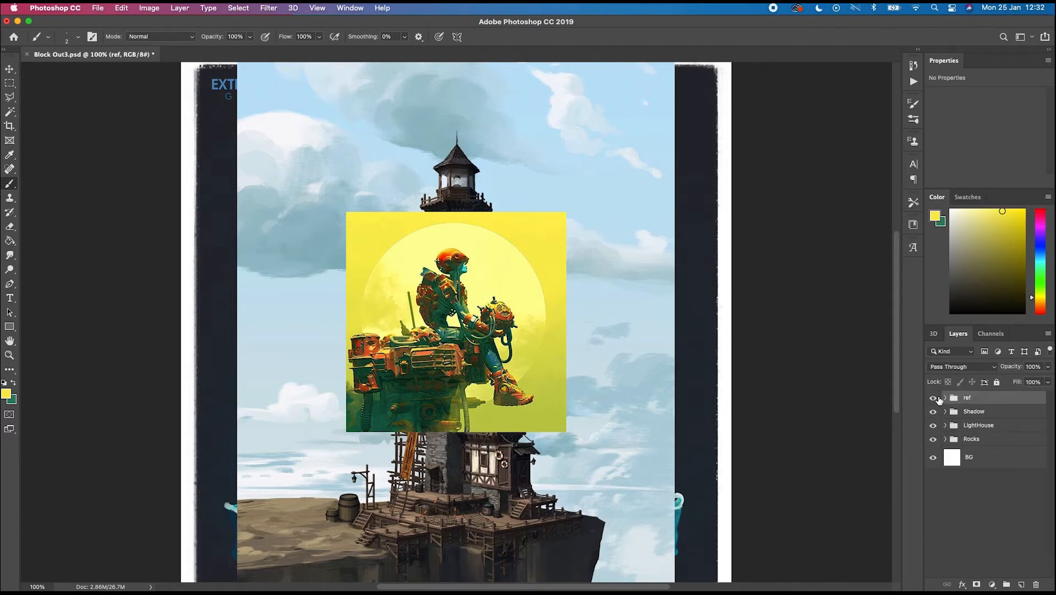
click(935, 397)
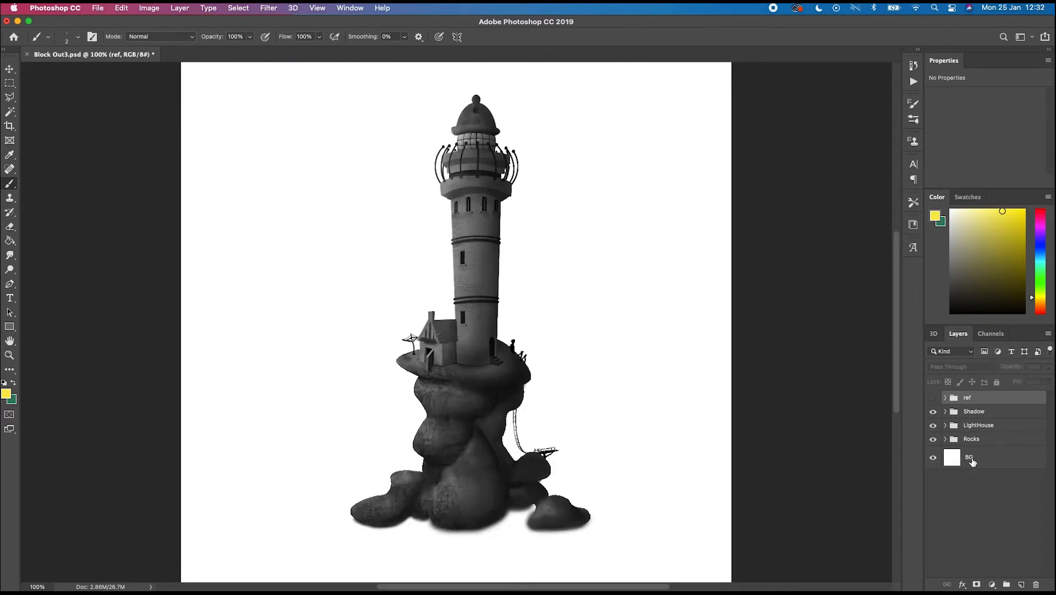
click(972, 462)
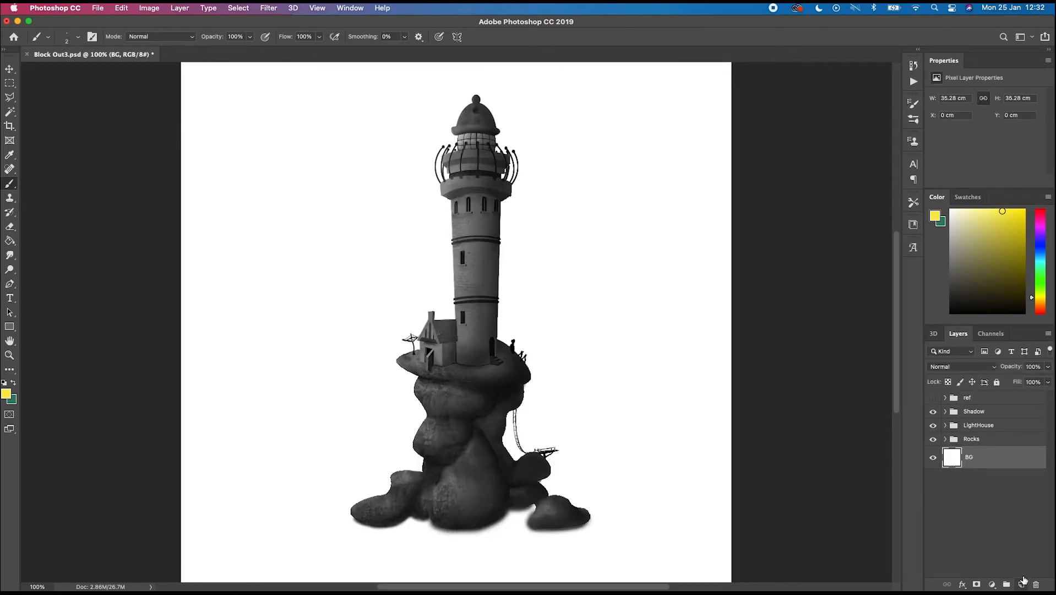
- Add a new layer above BG and fill it with a vertical gradient from yellow at the top to green at the bottom
click(1022, 583)
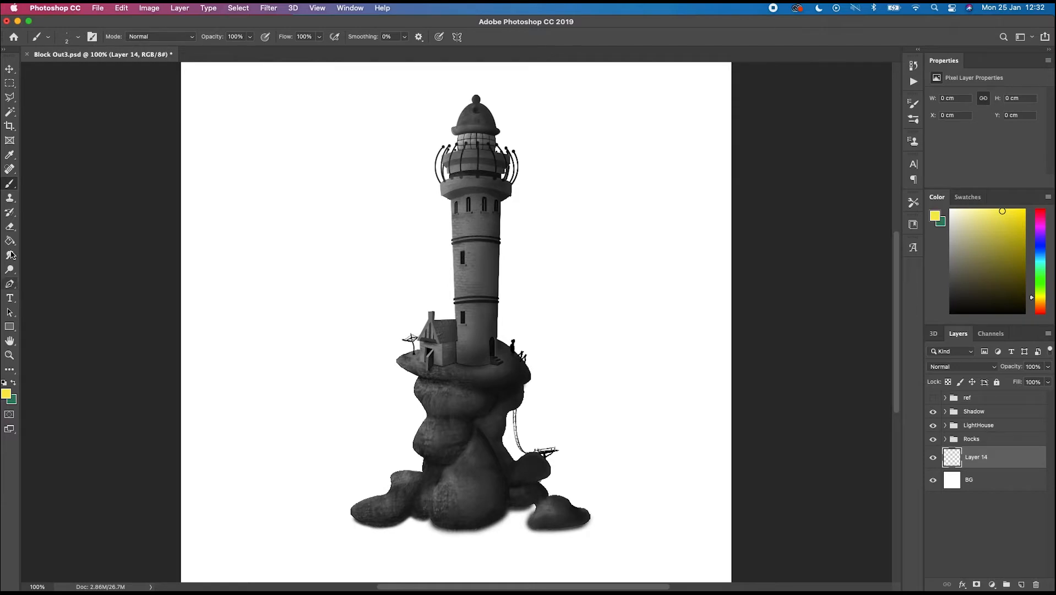
click(10, 241)
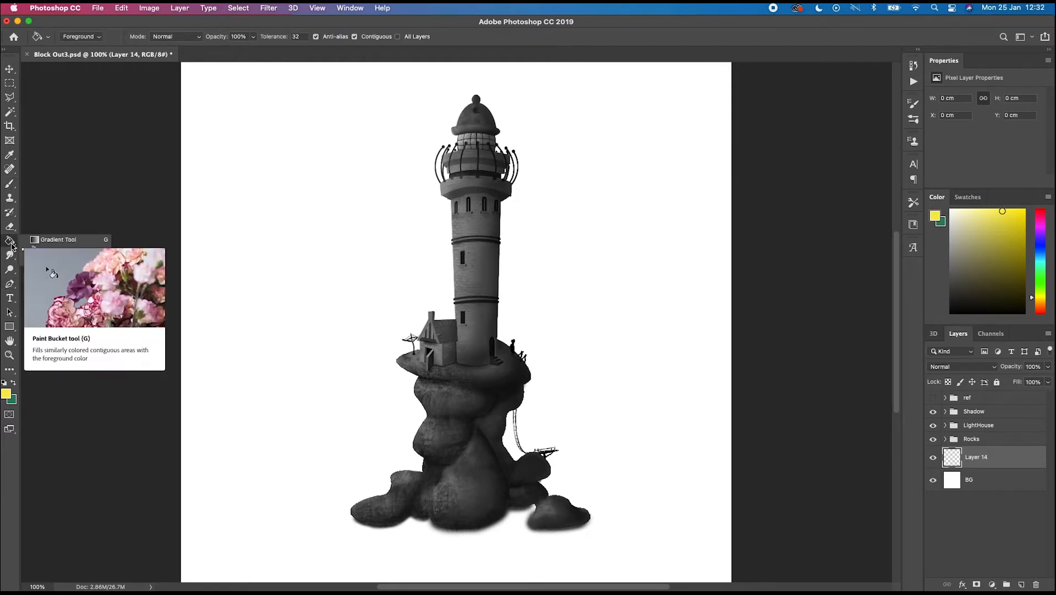
right_click(11, 246)
click(59, 240)
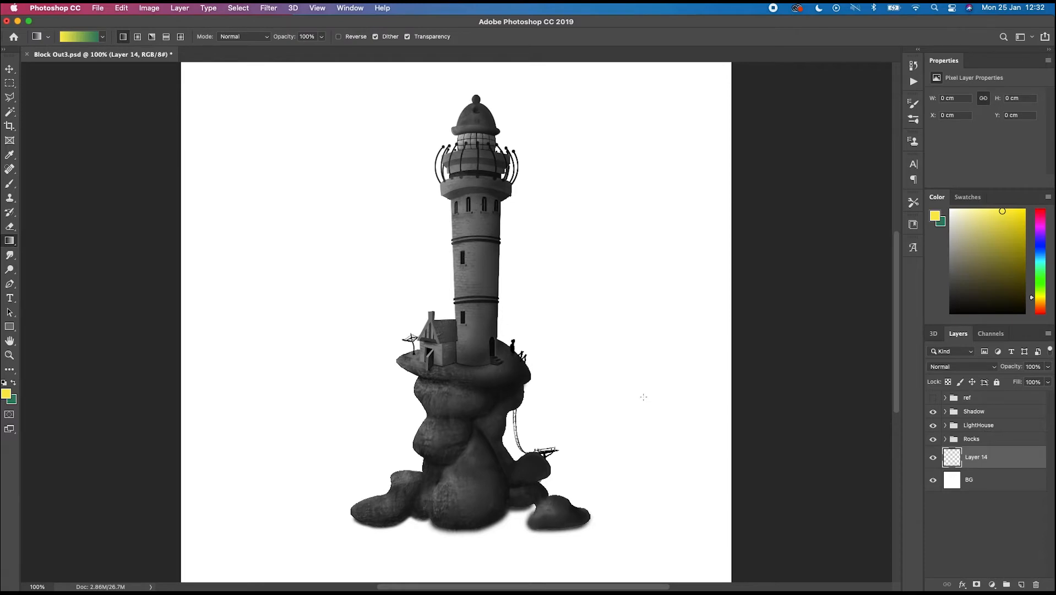
key(super+minus)
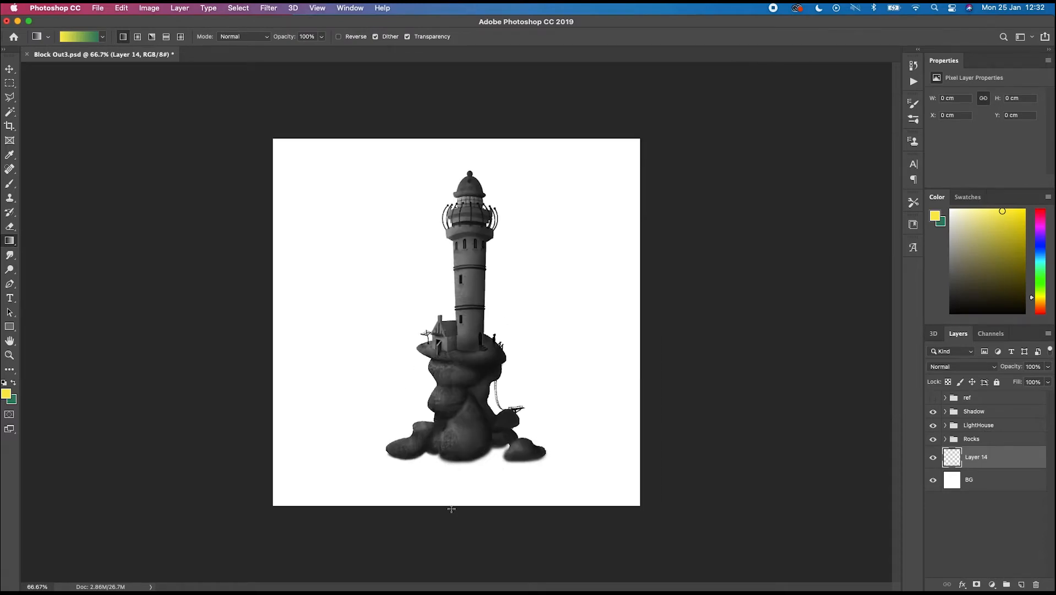
drag(449, 506, 453, 138)
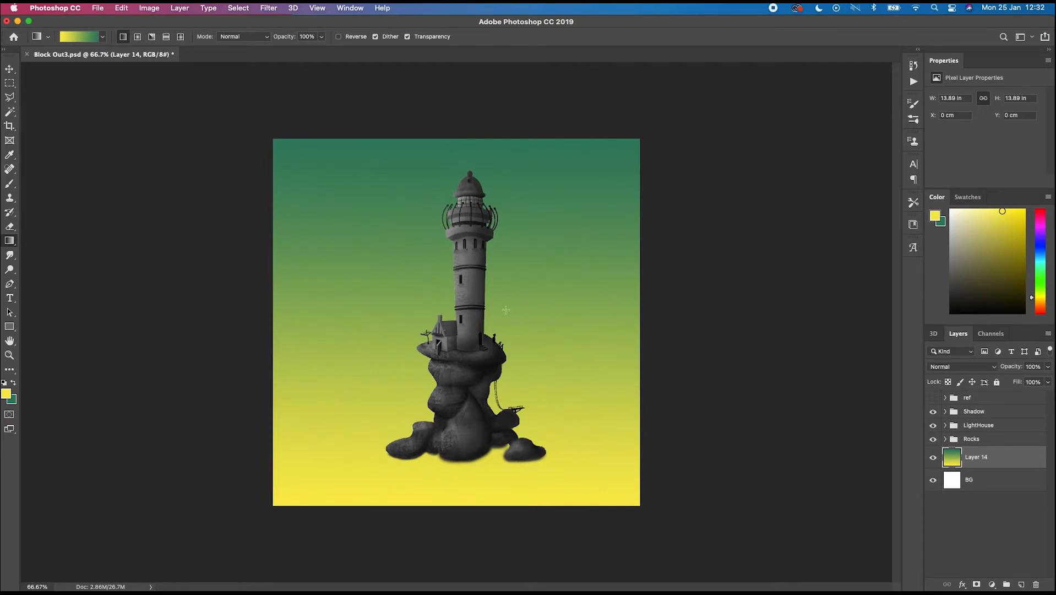
key(super+z)
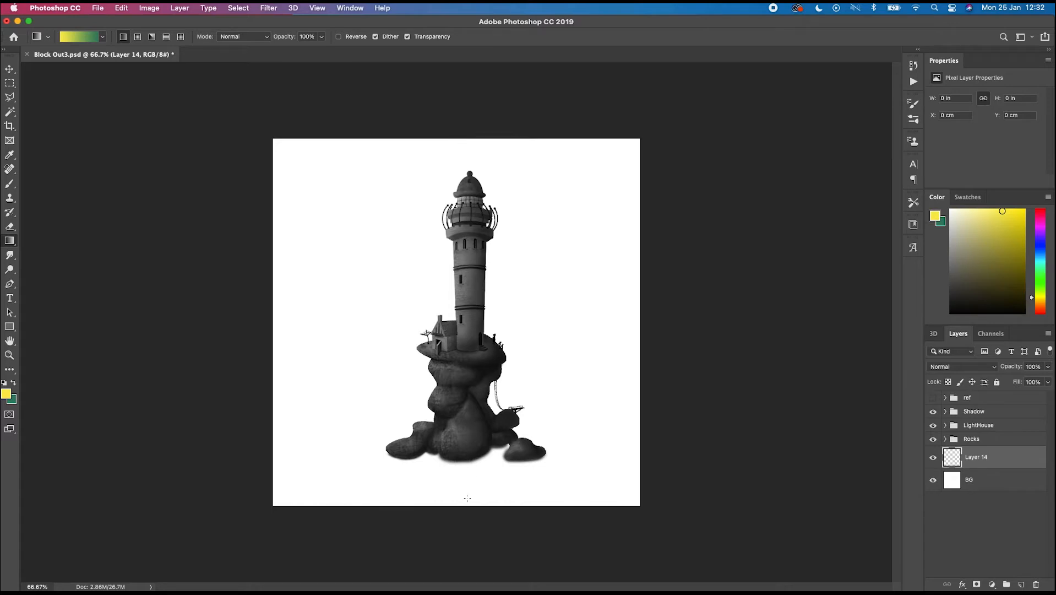
drag(460, 136, 457, 503)
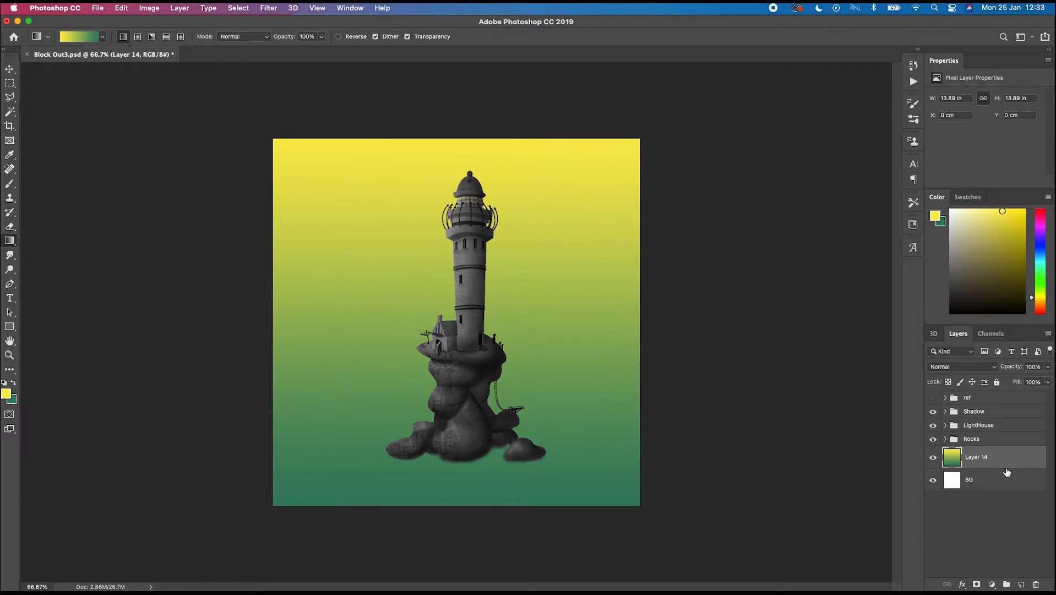
- Rename the gradient layer to BG CLR
double_click(976, 456)
text(BG CLR)
key(Return)
- Add a new empty layer above the Shadow group and set its blending mode to Multiply
click(976, 413)
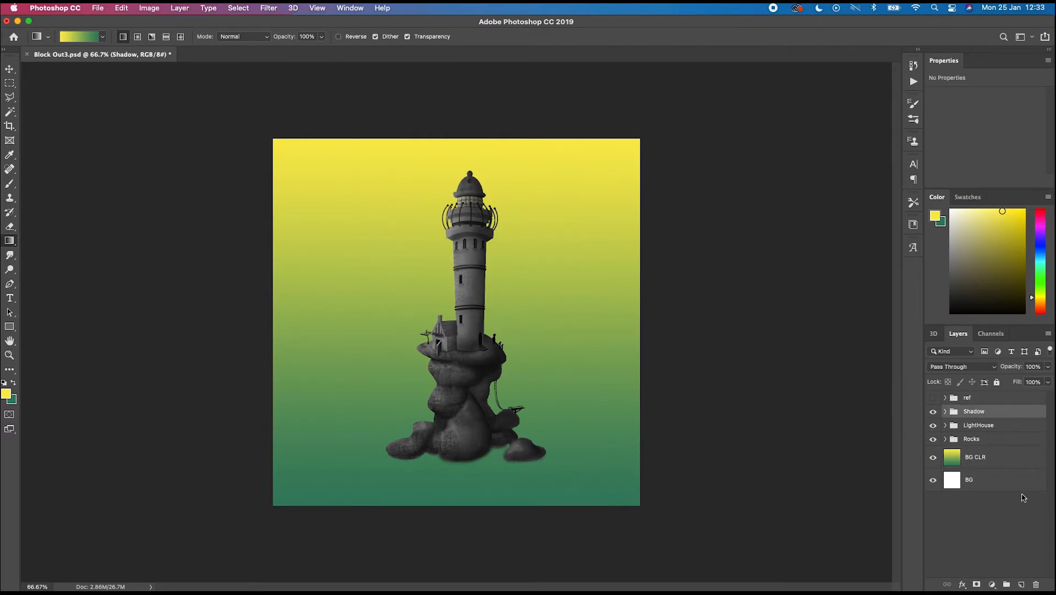
click(1022, 585)
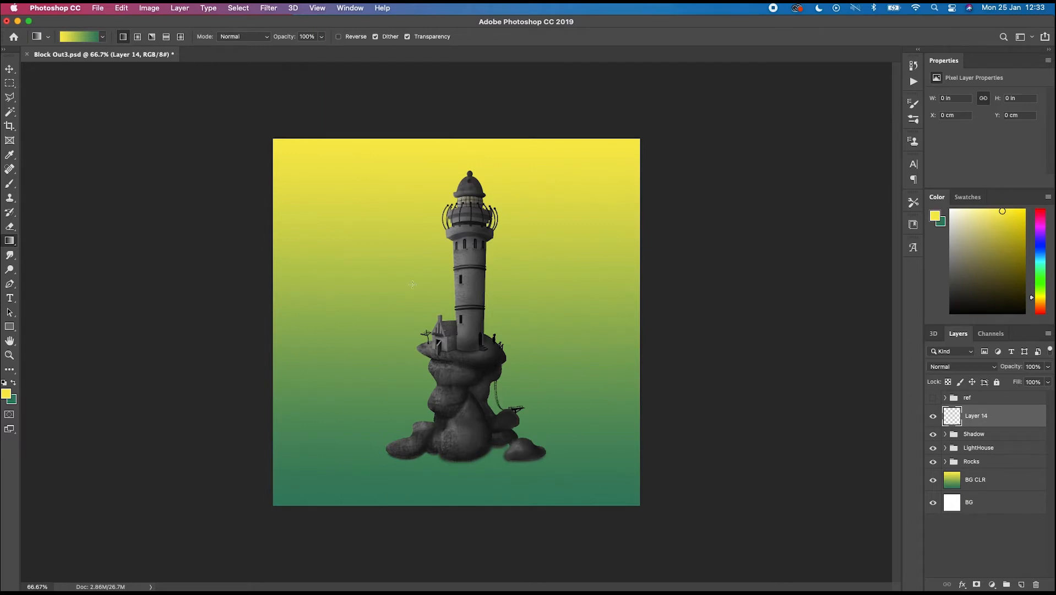
click(991, 369)
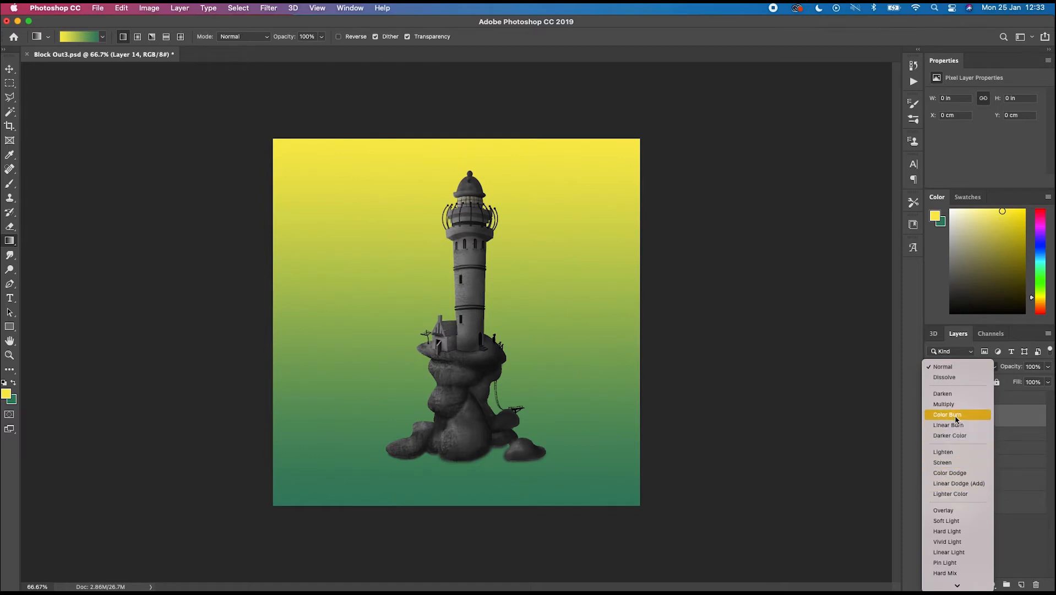
click(945, 403)
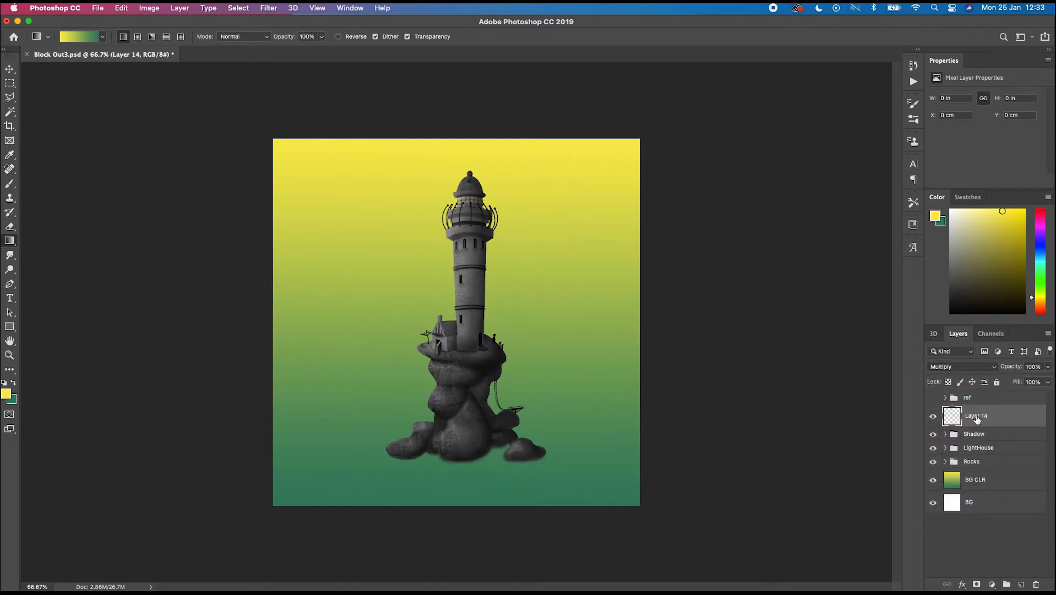
- Hide the LightHouse group to show only the rocks
key(super+1)
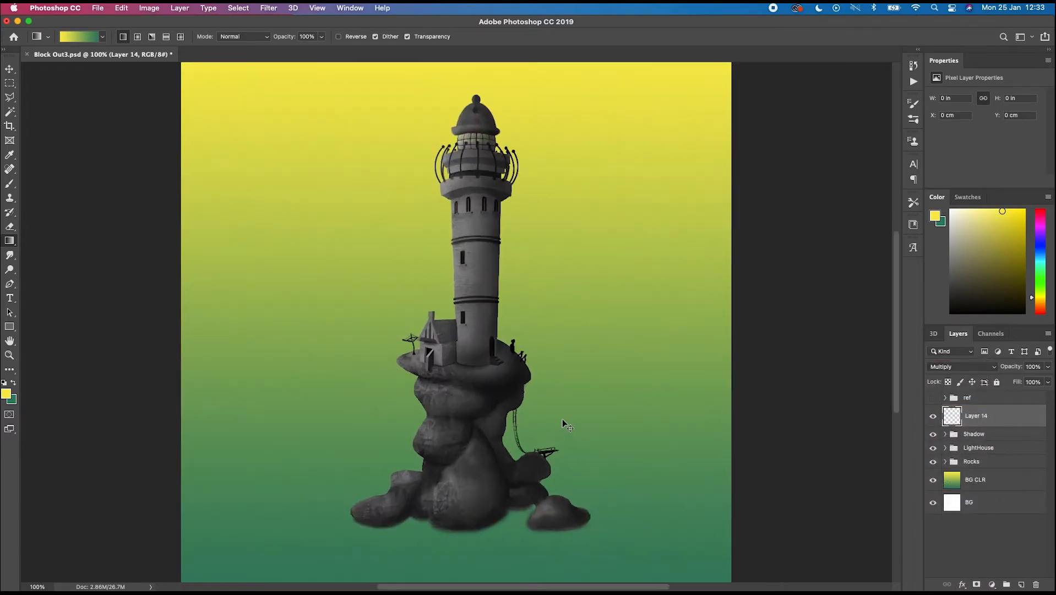
key(super+plus)
drag(517, 506, 532, 355)
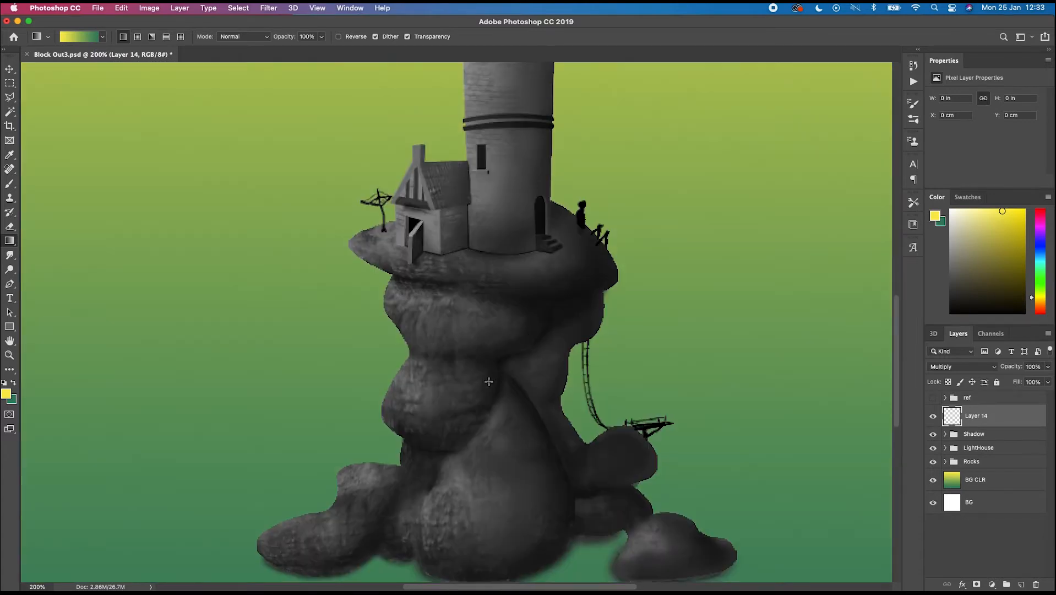
click(949, 449)
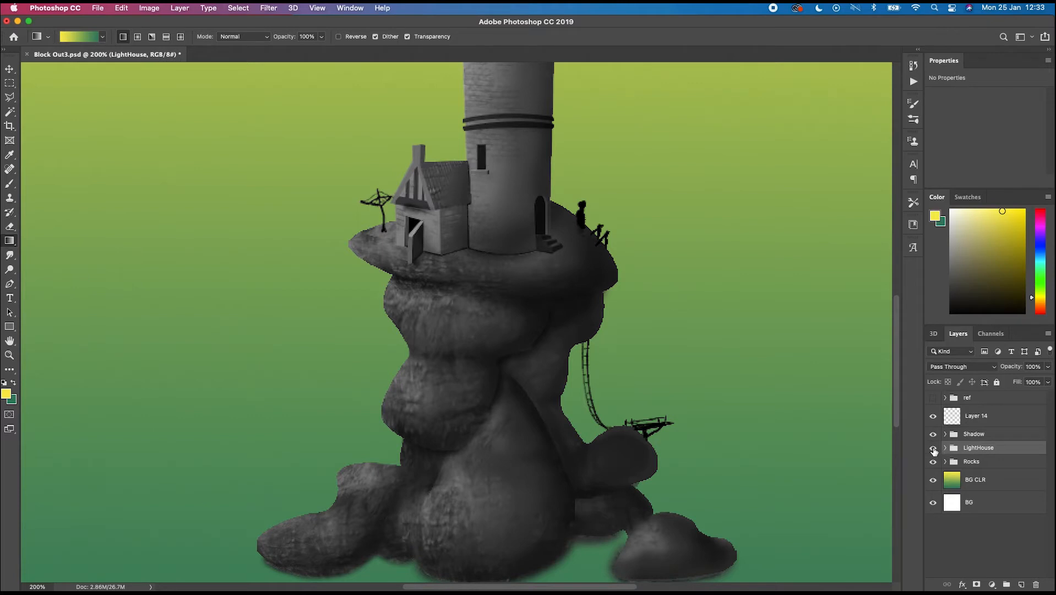
click(933, 449)
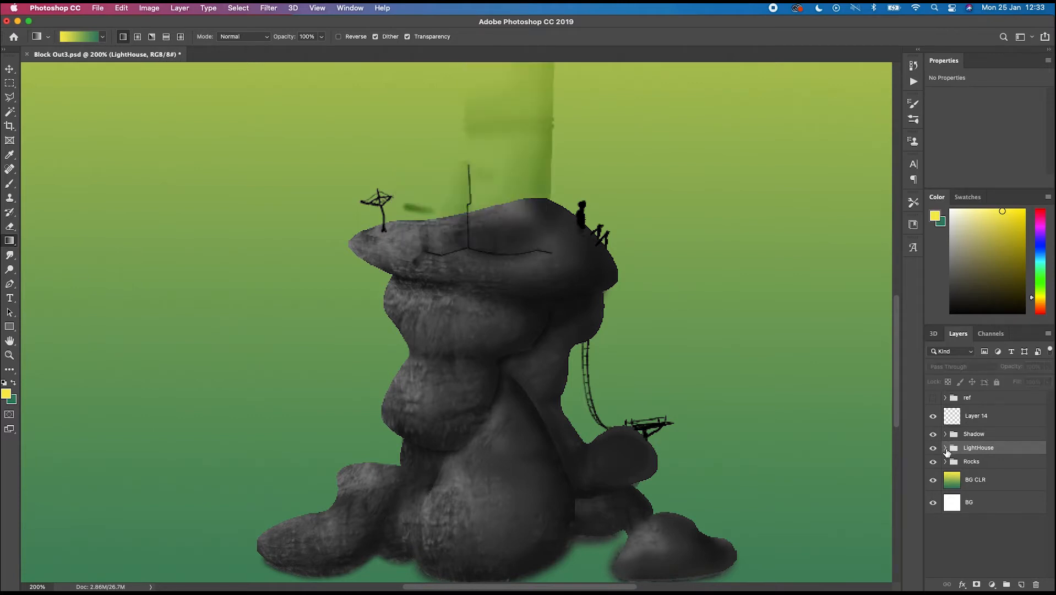
- Show the LightHouse group again and expand the Rocks group
click(934, 448)
click(946, 448)
click(945, 449)
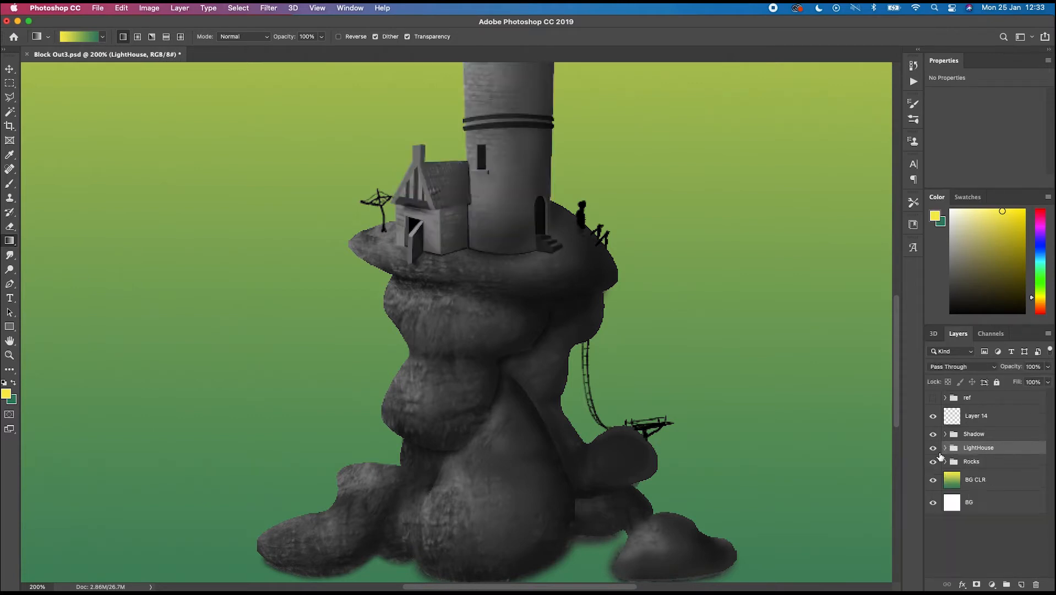
click(947, 461)
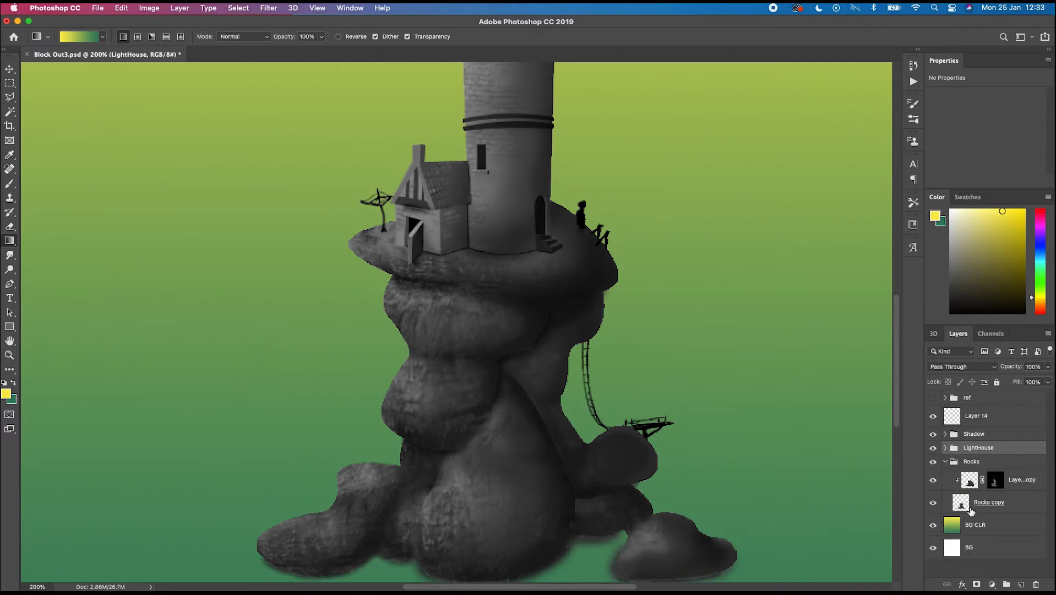
- With the Rocks copy layer active, select the whole rock mass with the Quick Selection tool
click(977, 506)
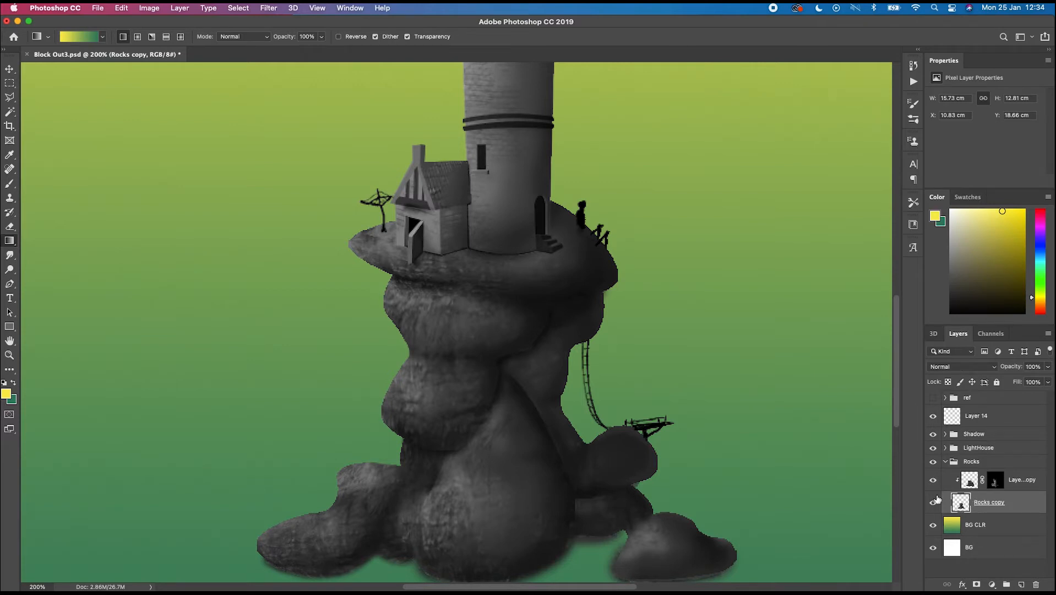
key(w)
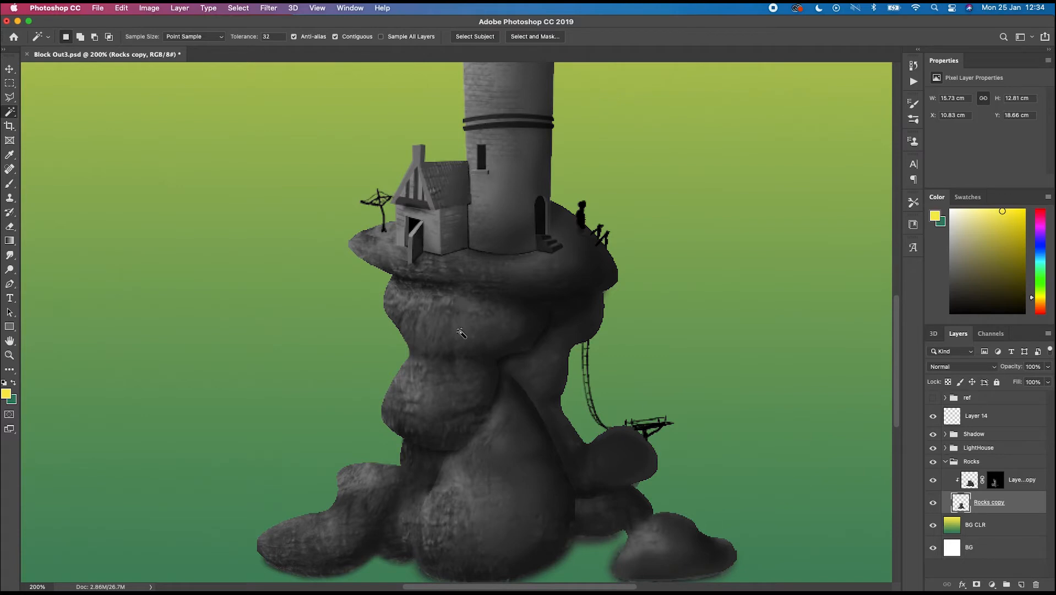
right_click(9, 114)
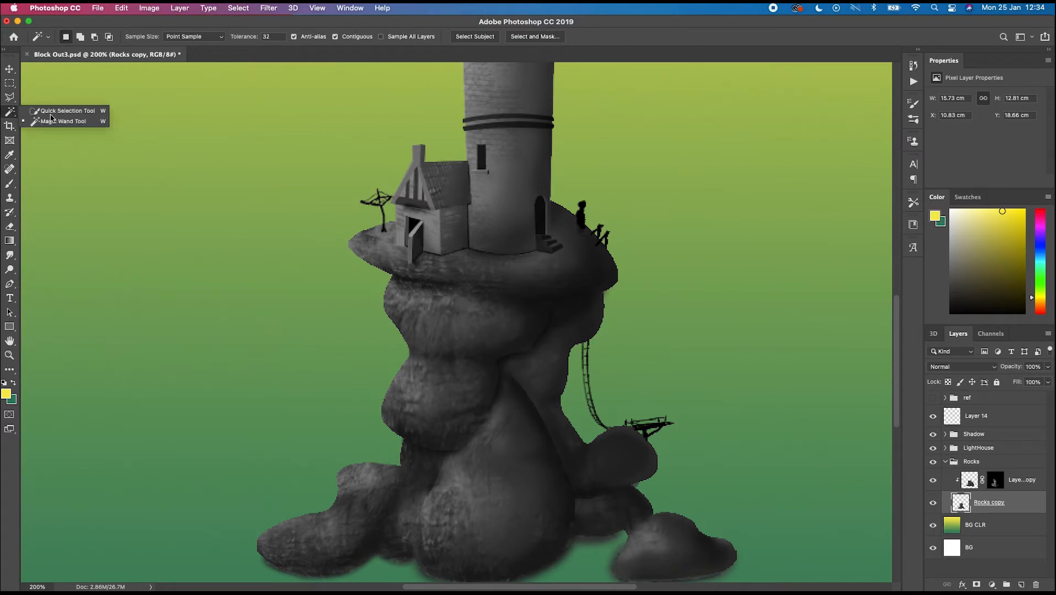
click(61, 111)
mouse_move(483, 349)
mouse_down()
mouse_move(503, 425)
mouse_move(584, 228)
mouse_move(547, 352)
mouse_move(566, 471)
mouse_up()
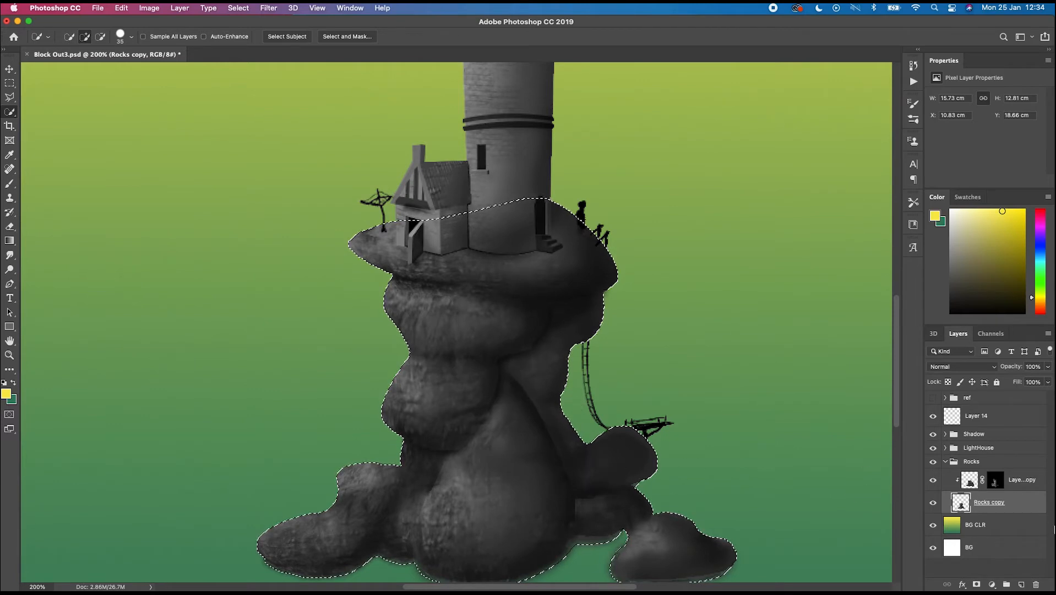
- Reveal the ref group and its Layer 12 image, sample a dark red from it as foreground colour, then hide the references
click(983, 418)
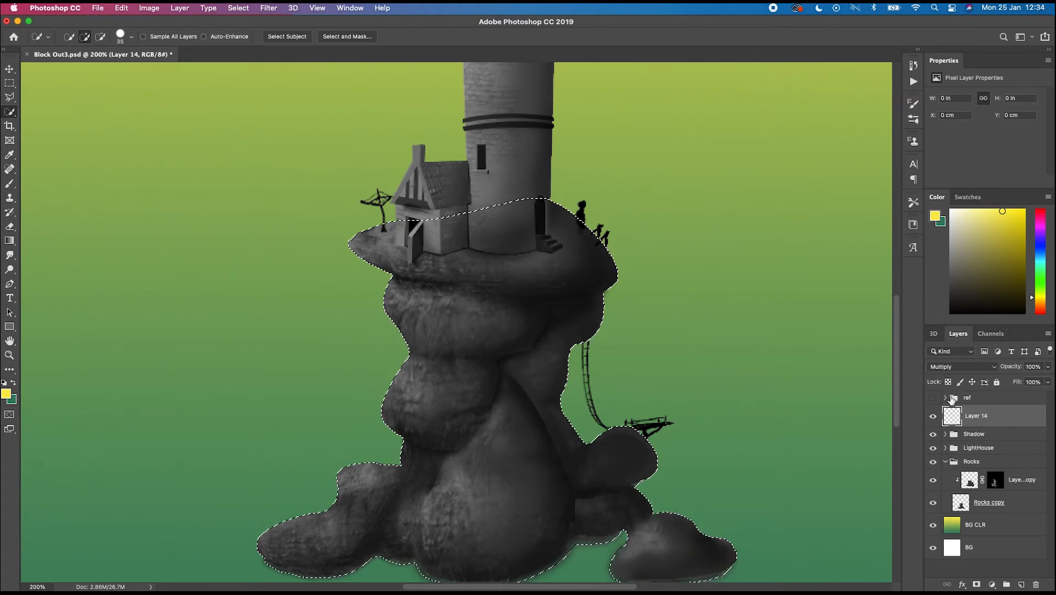
click(933, 398)
click(944, 397)
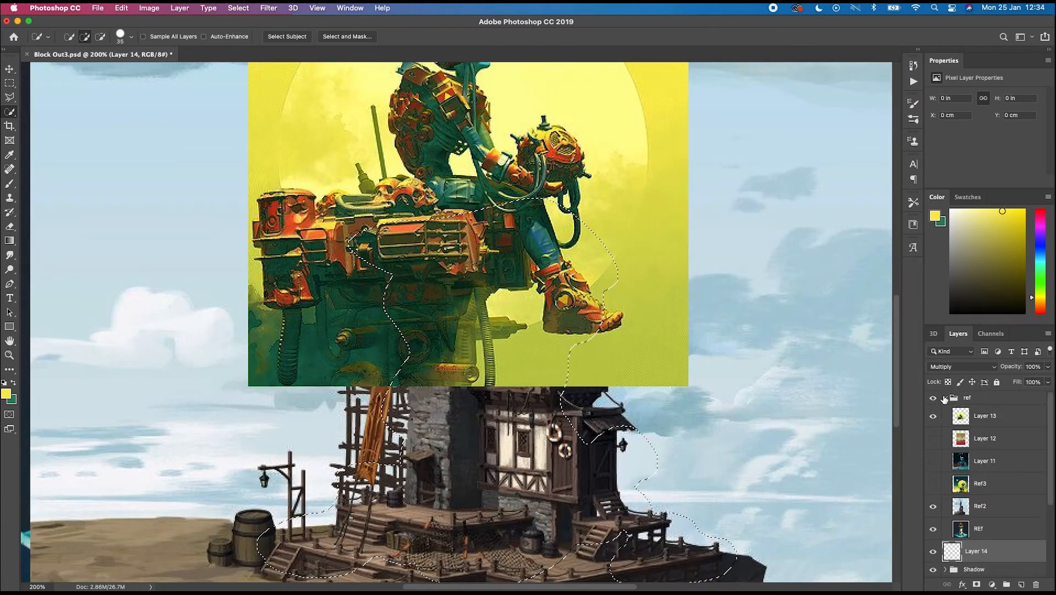
click(969, 445)
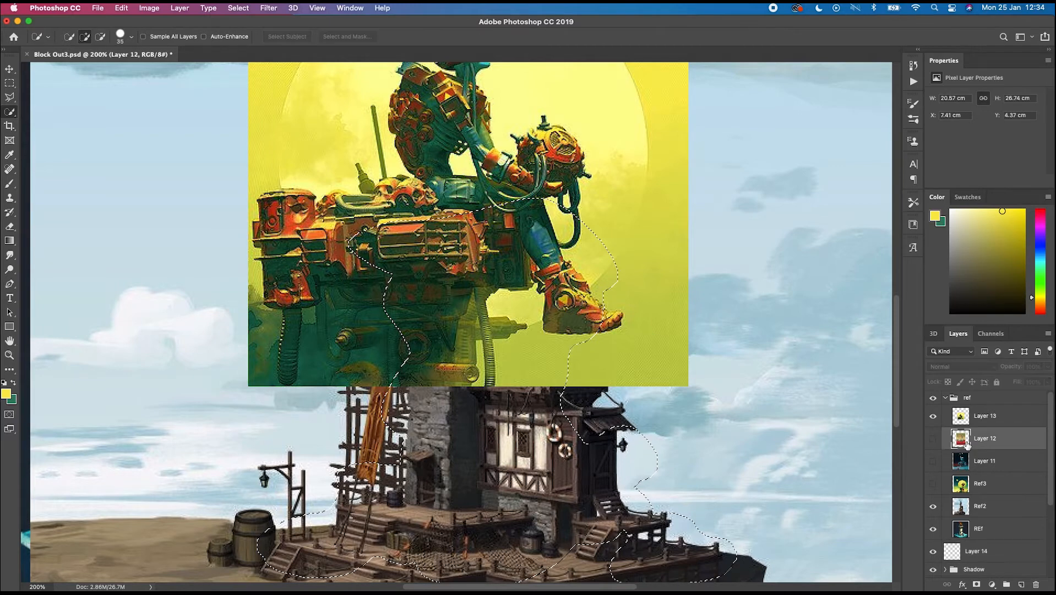
click(933, 439)
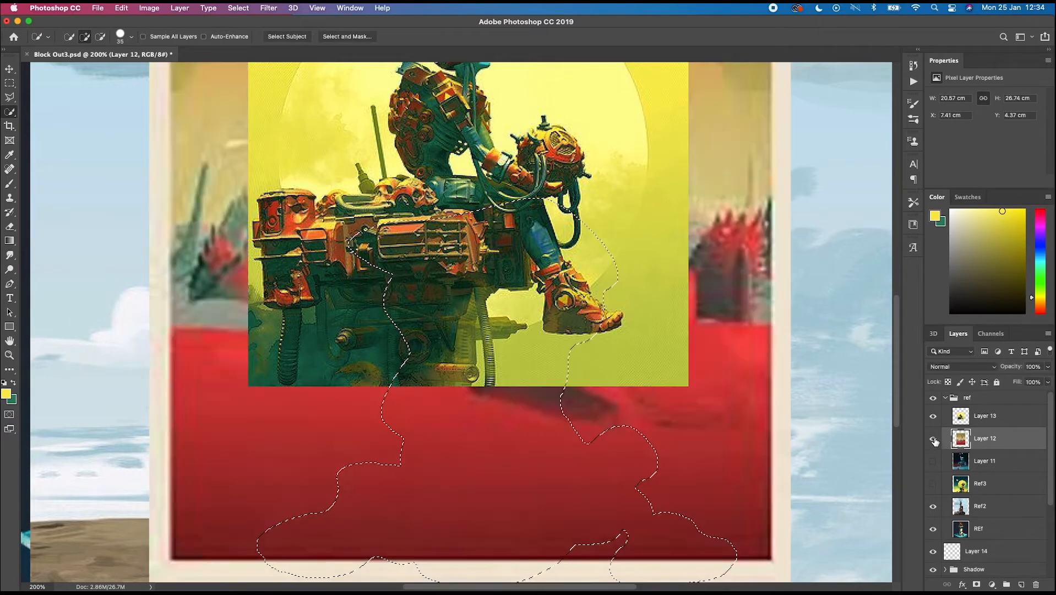
key(b)
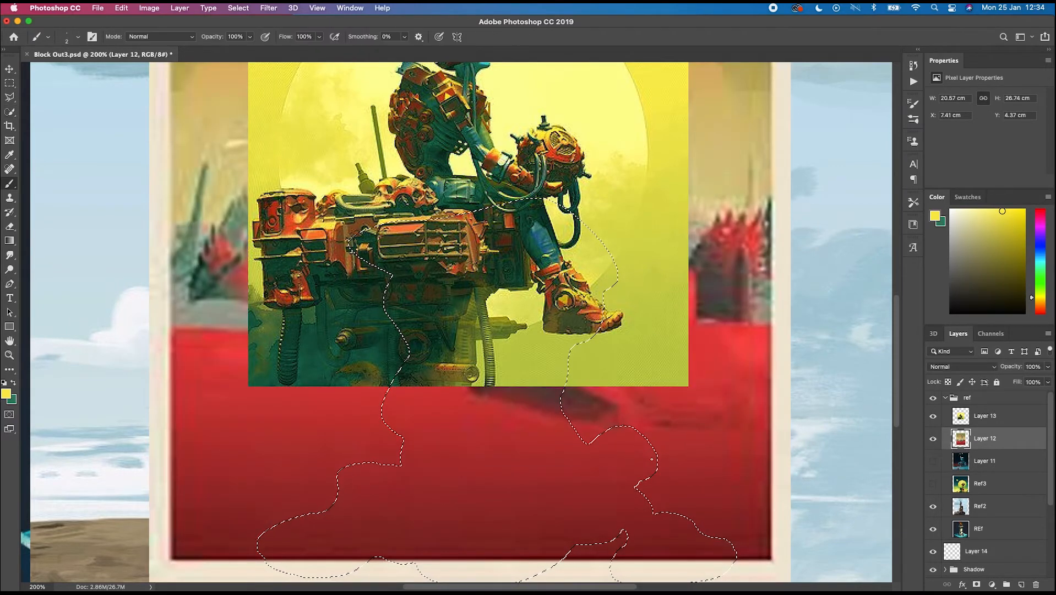
alt+click(616, 458)
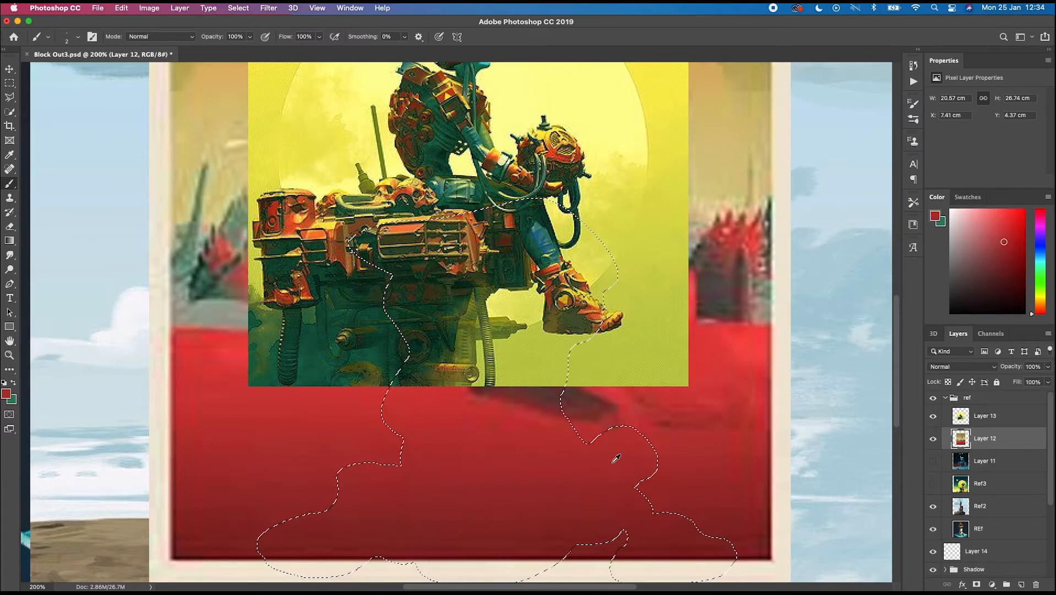
click(932, 400)
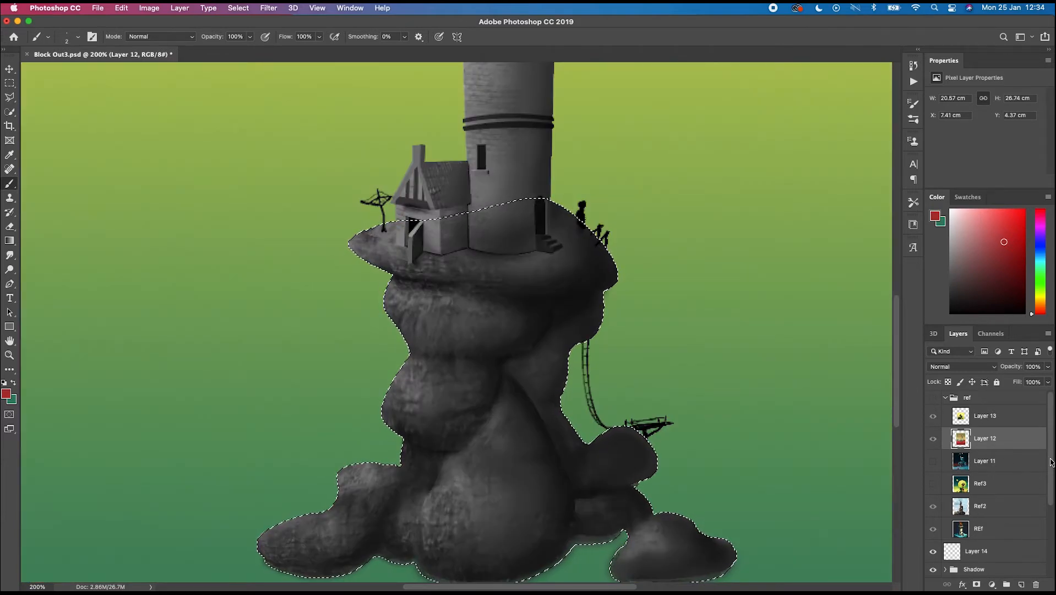
- Fill the rock selection on Layer 14 with the sampled red using the Paint Bucket tool
scroll(1053, 496, down, 2)
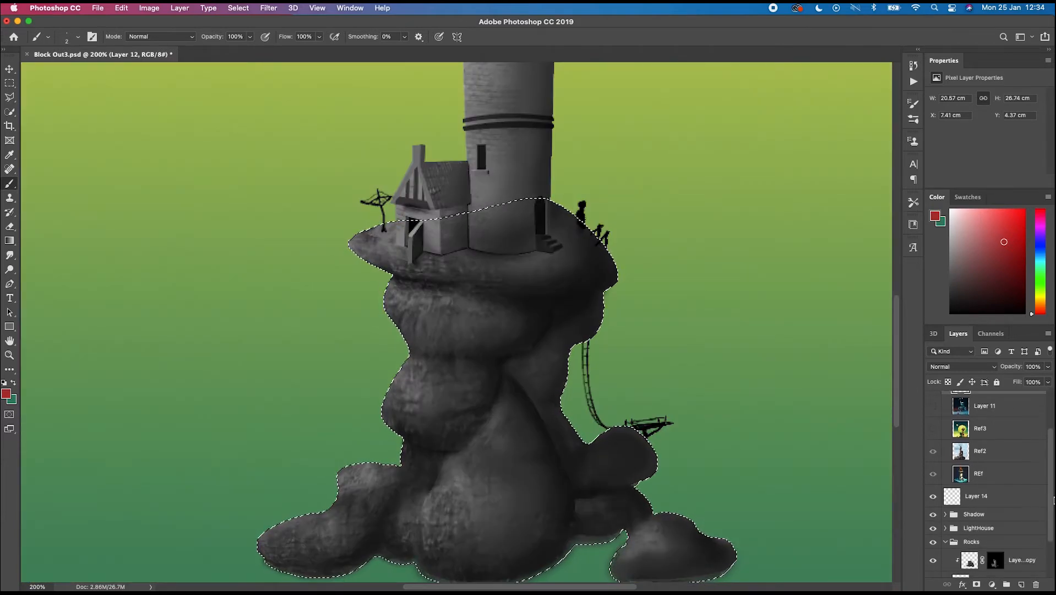
click(979, 498)
click(9, 241)
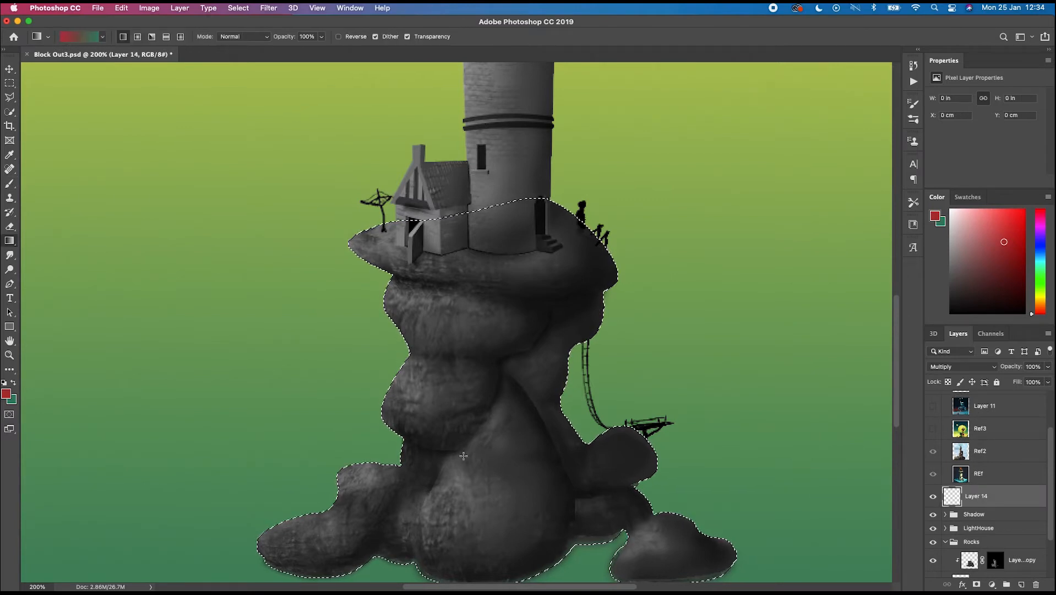
right_click(9, 240)
click(53, 250)
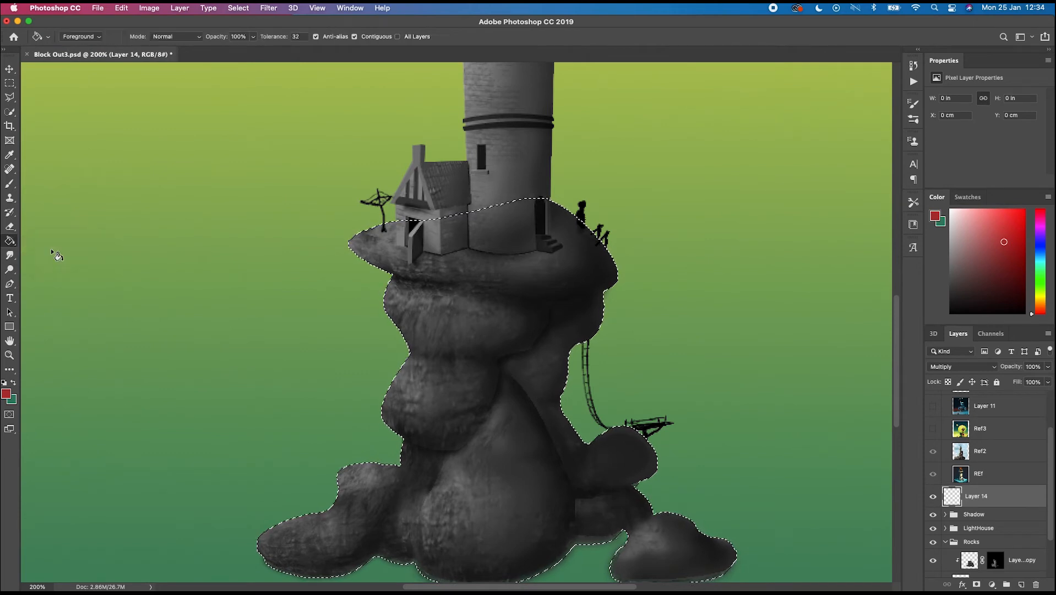
click(520, 431)
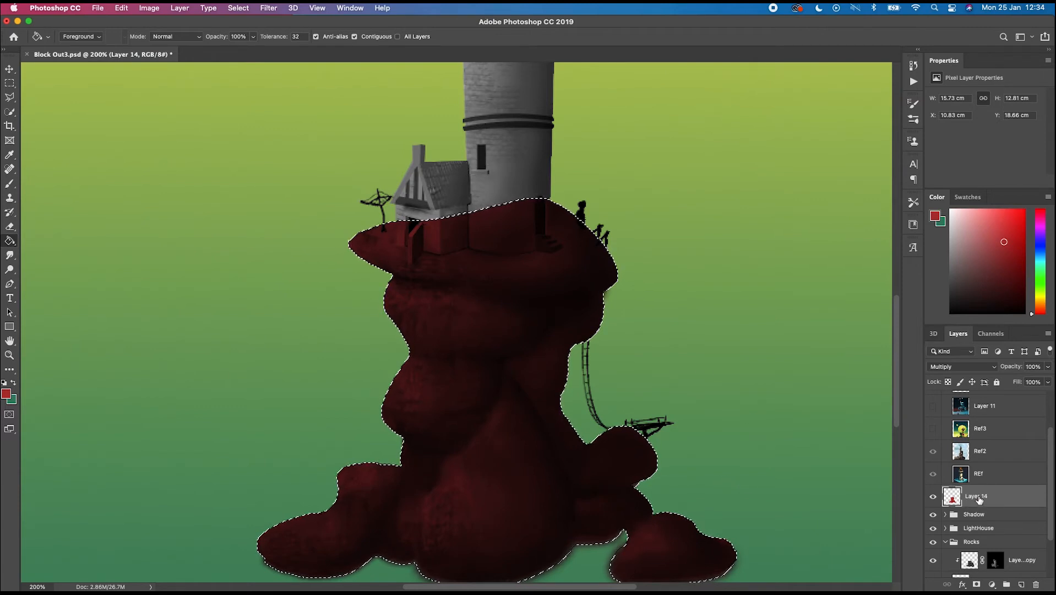
- Rename Layer 14 to base clr
double_click(978, 496)
text(basse)
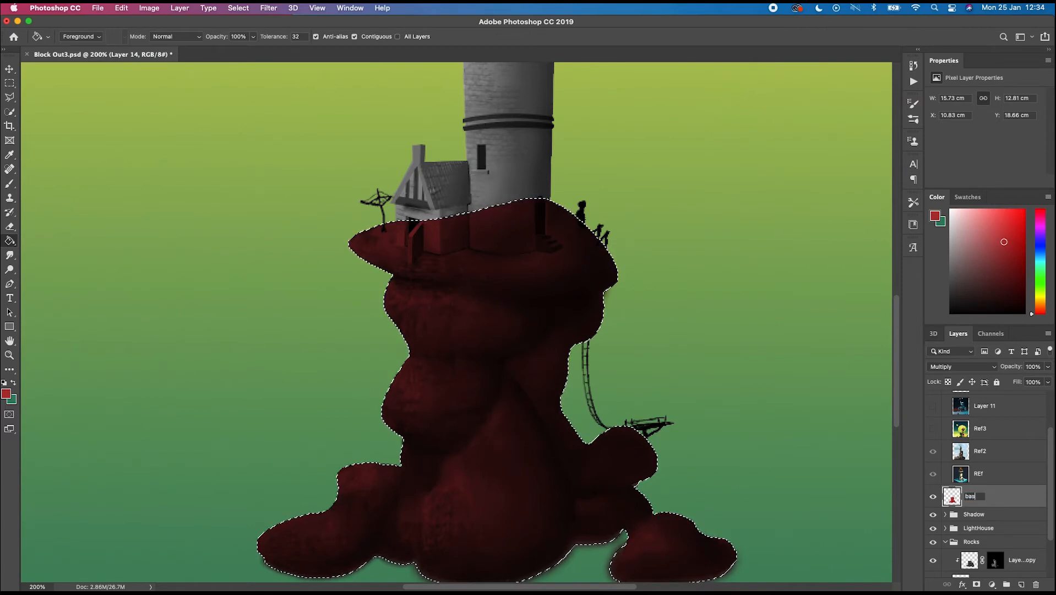
key(BackSpace)
key(BackSpace)
text(e)
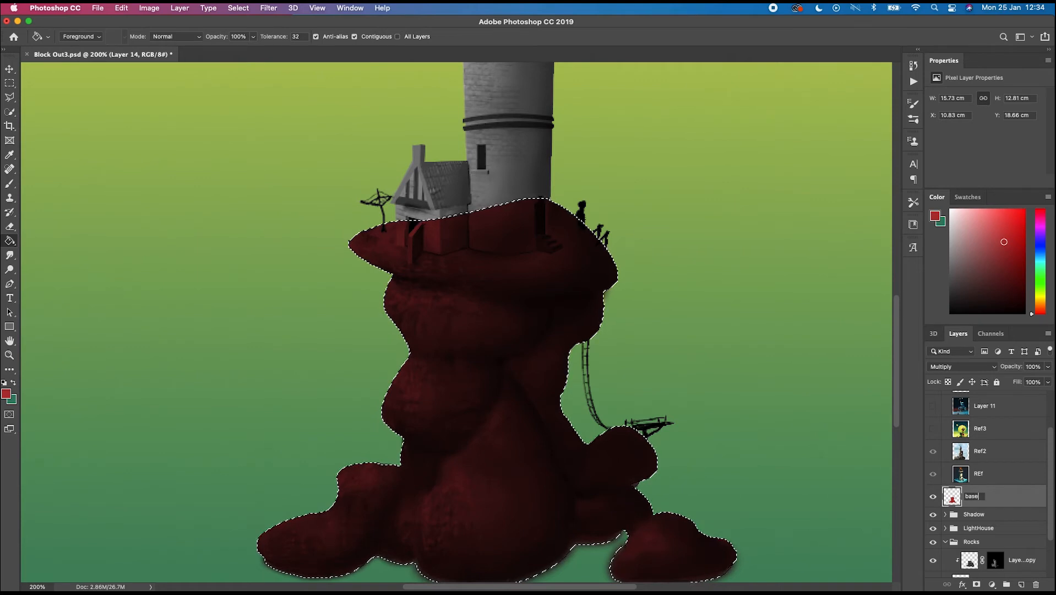
text( clr)
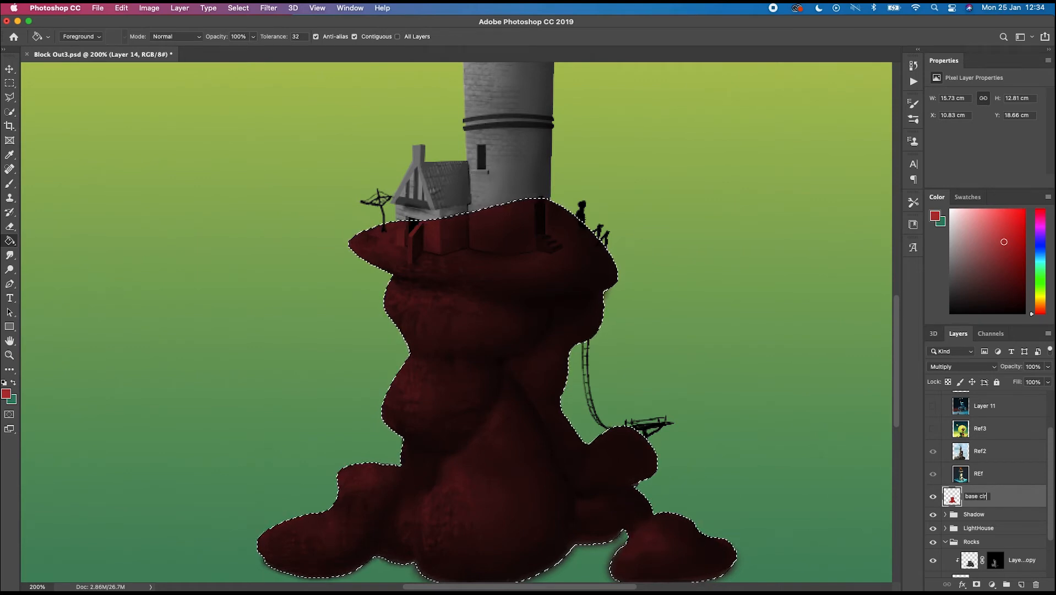
key(Return)
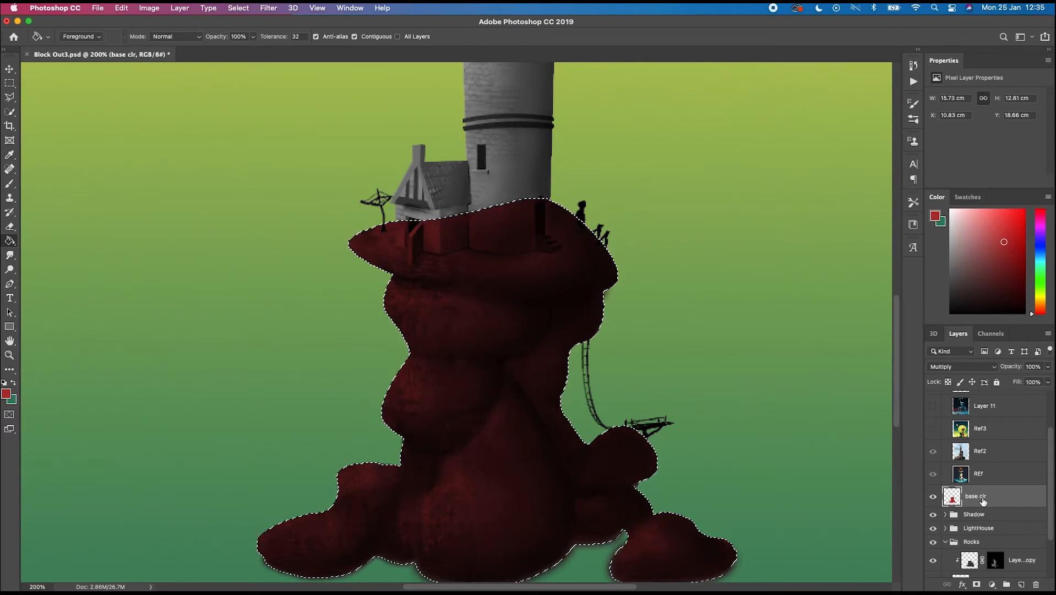
- Add a new layer above base clr, name it base clr2, and set its blending mode to Overlay
click(1023, 584)
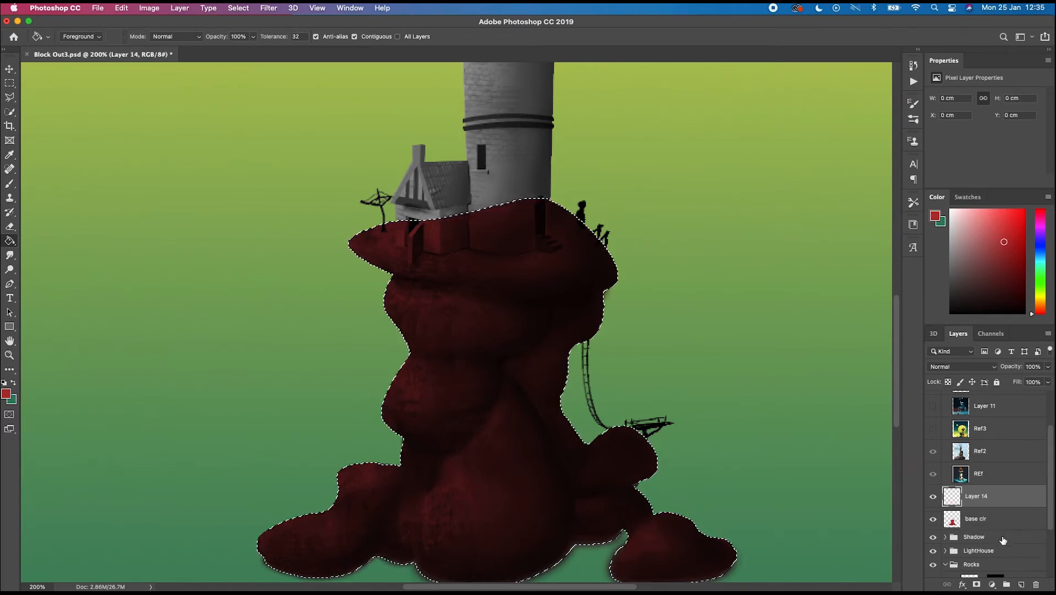
double_click(978, 495)
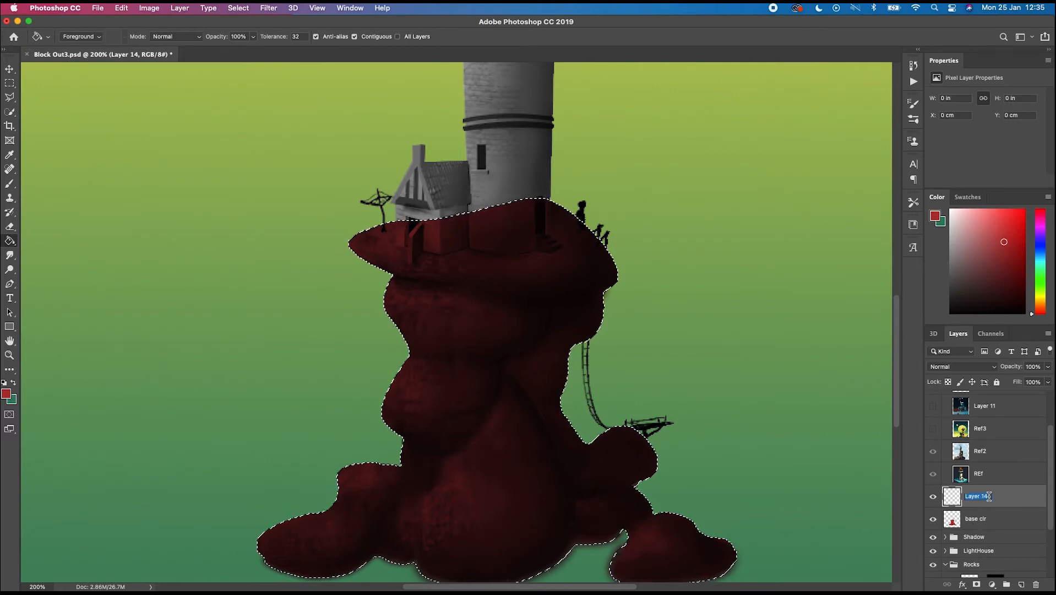
text(base clr2)
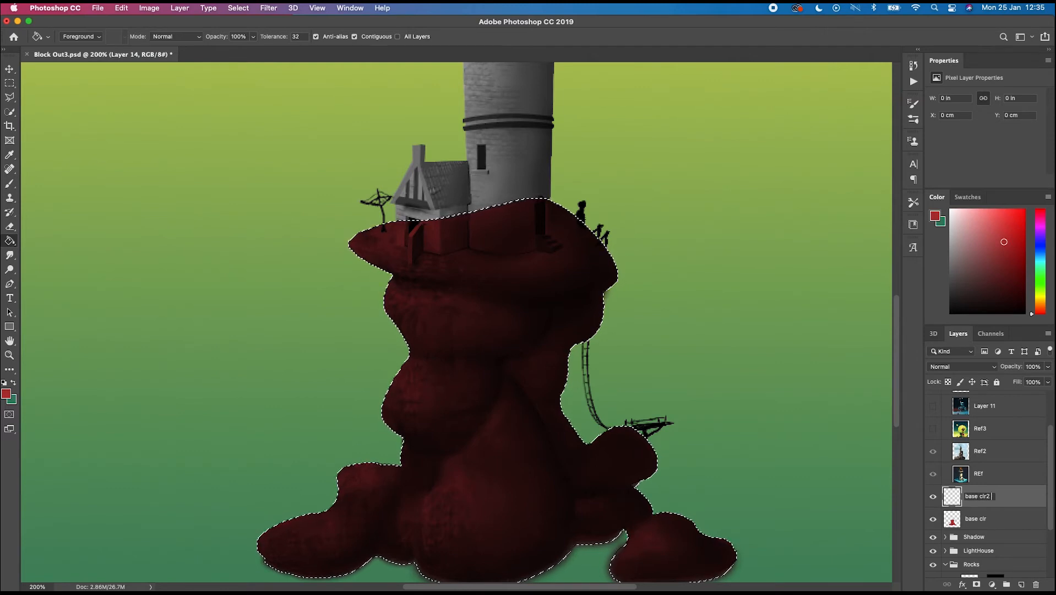
click(1009, 504)
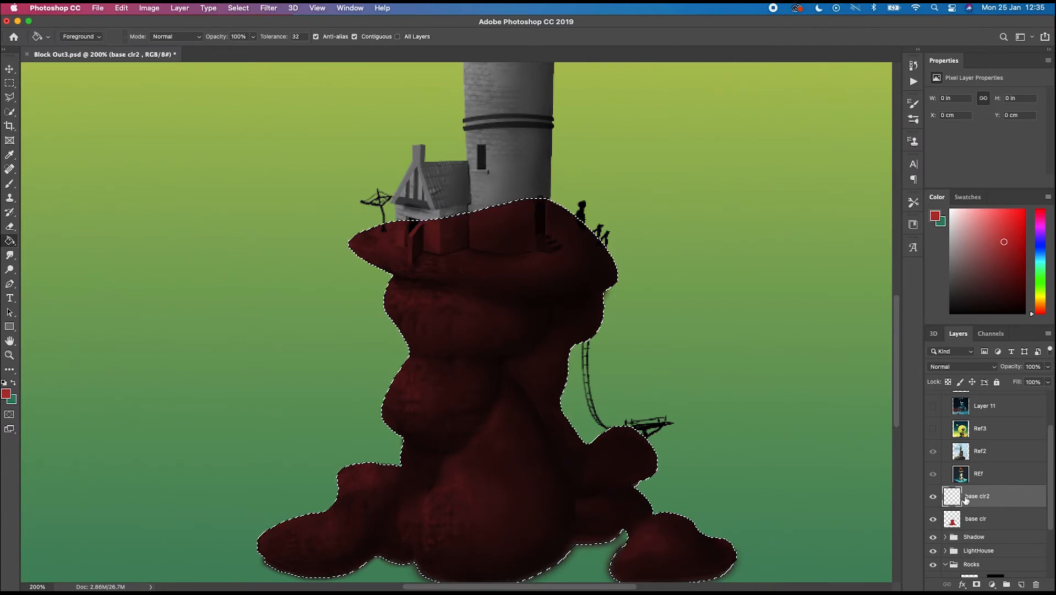
click(961, 372)
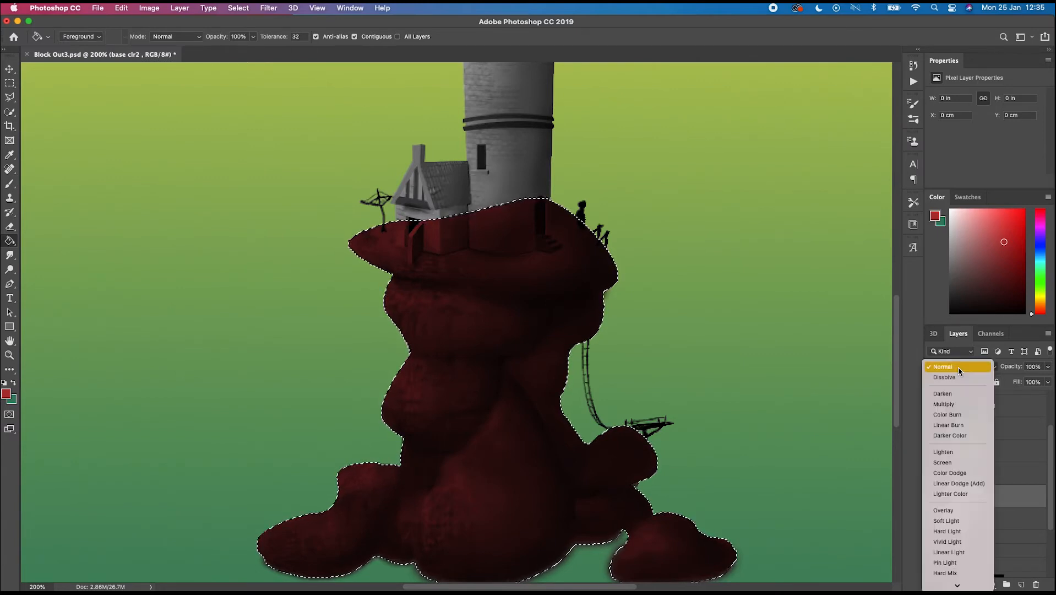
click(955, 512)
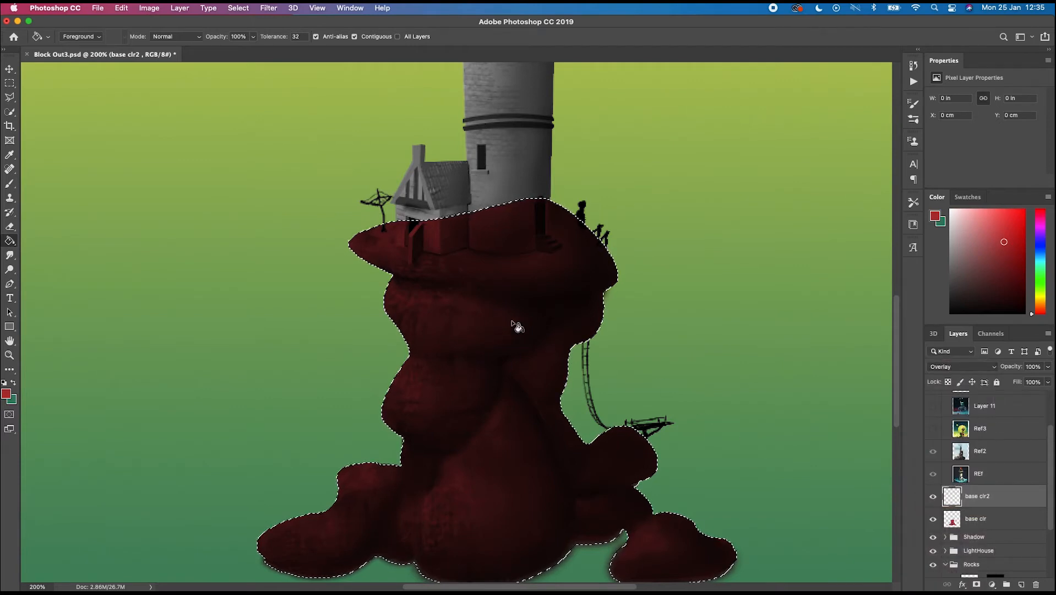
- Switch to the Brush tool and pick a soft brush of size 70 from the Brushes panel
key(b)
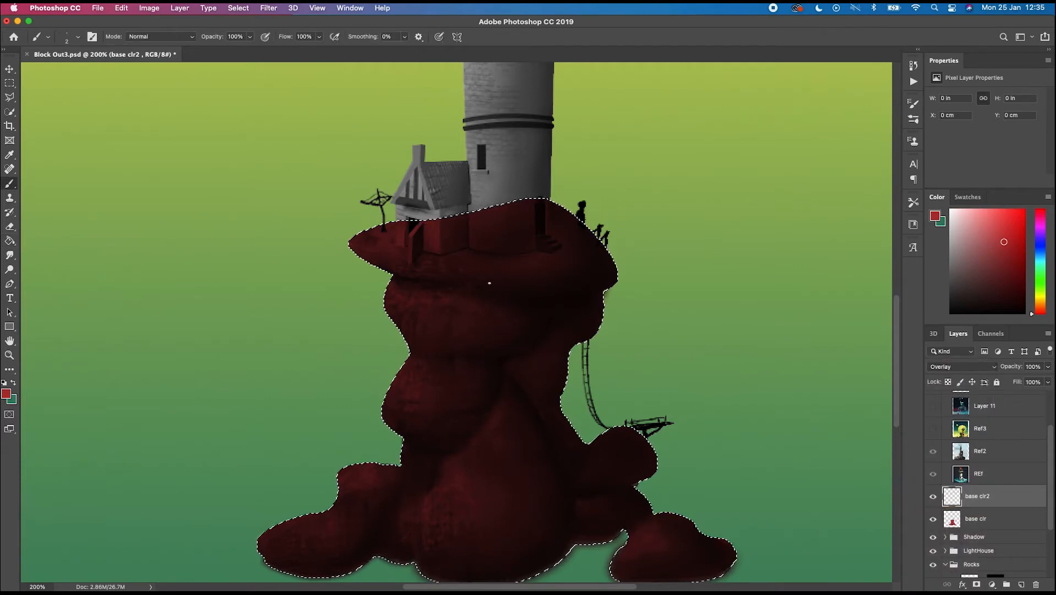
click(92, 38)
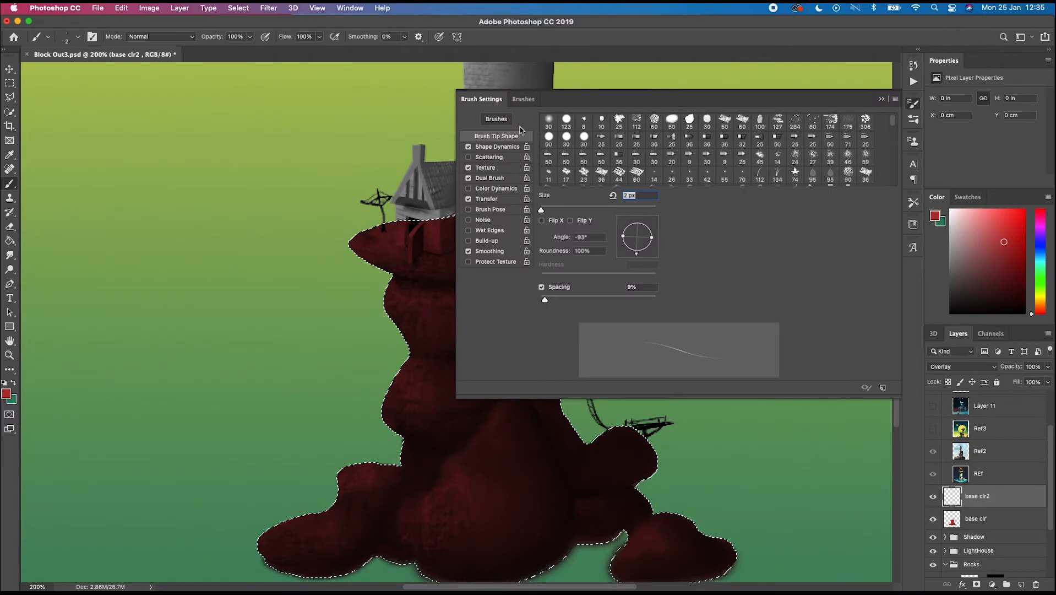
click(524, 100)
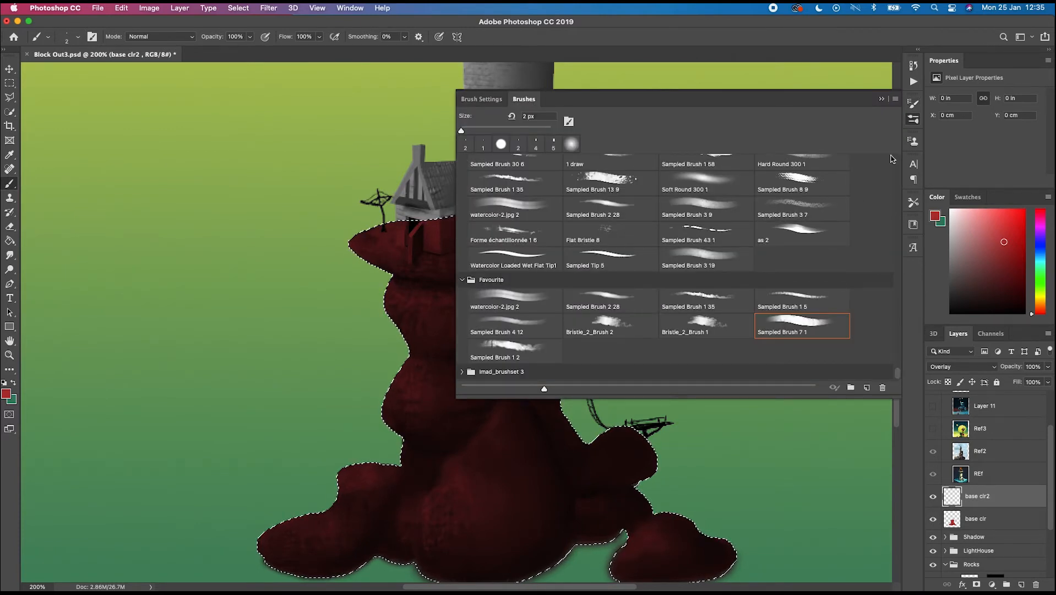
scroll(893, 159, up, 10)
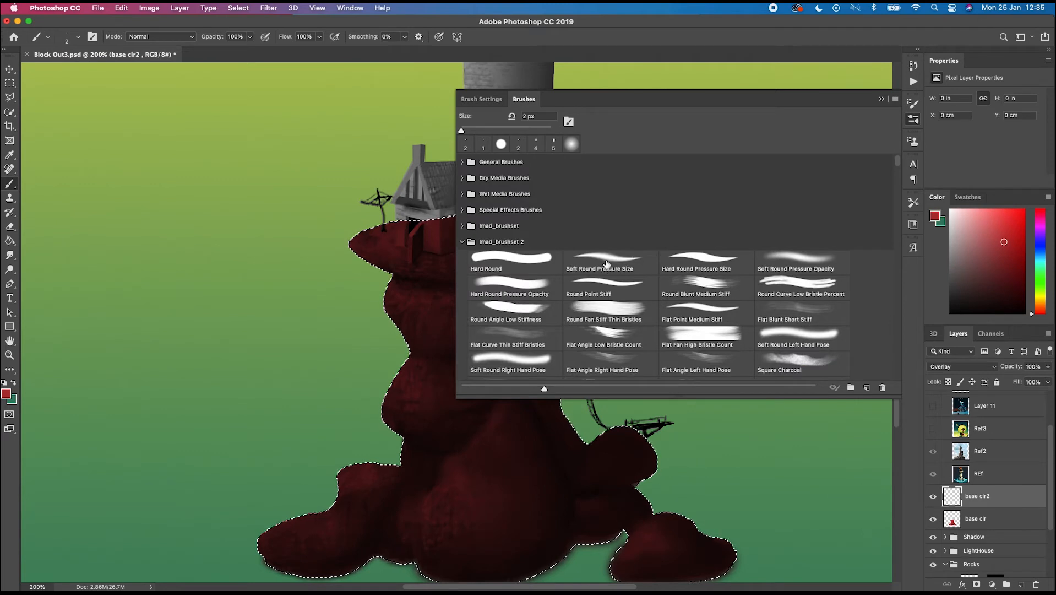
click(882, 99)
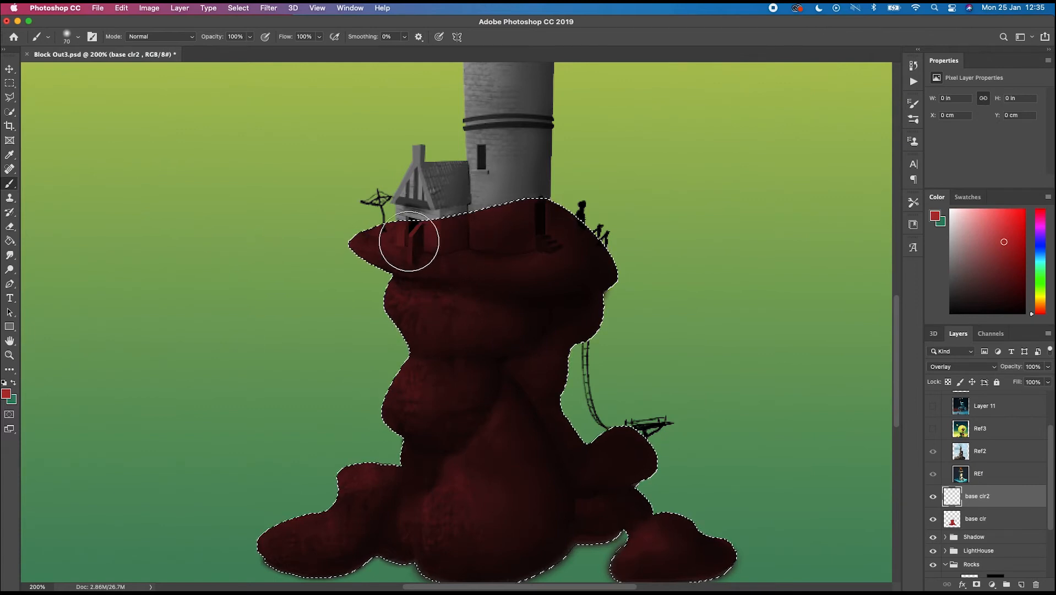
- Paint soft red strokes over the rocks on base clr2, adjusting brush size between strokes, then deselect
mouse_move(391, 241)
mouse_down()
mouse_move(477, 246)
mouse_move(400, 235)
mouse_move(373, 243)
mouse_move(546, 255)
mouse_move(364, 258)
mouse_up()
key(bracketleft)
key(bracketleft)
key(bracketleft)
mouse_move(398, 309)
mouse_down()
mouse_move(469, 318)
mouse_move(409, 318)
mouse_move(438, 337)
mouse_up()
mouse_move(413, 375)
mouse_down()
mouse_move(445, 394)
mouse_move(422, 388)
mouse_move(454, 382)
mouse_move(427, 399)
mouse_up()
key(bracketright)
key(bracketright)
mouse_move(479, 458)
mouse_down()
mouse_move(455, 484)
mouse_move(449, 522)
mouse_move(484, 498)
mouse_move(487, 439)
mouse_up()
key(space)
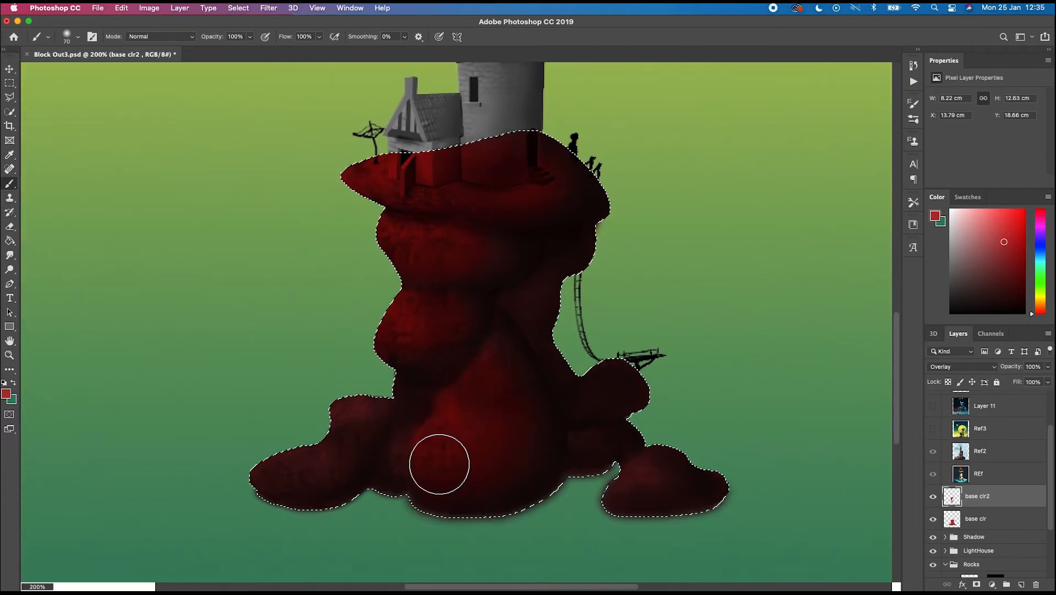
mouse_move(333, 412)
mouse_down()
mouse_move(358, 410)
mouse_move(318, 449)
mouse_move(328, 443)
mouse_move(281, 464)
mouse_move(313, 478)
mouse_move(286, 481)
mouse_up()
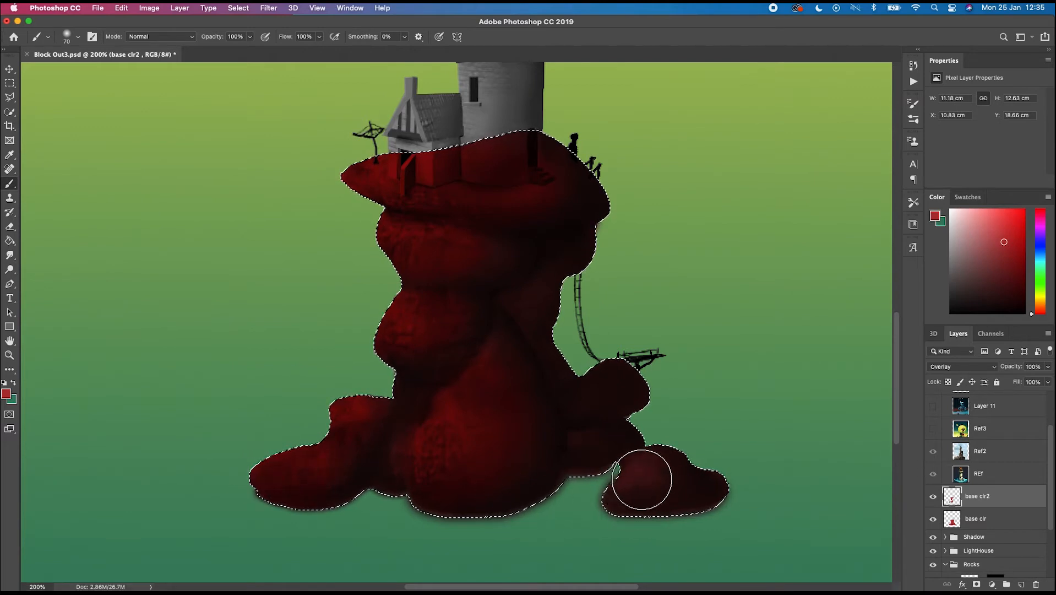
mouse_move(644, 481)
mouse_down()
mouse_move(634, 483)
mouse_move(650, 469)
mouse_up()
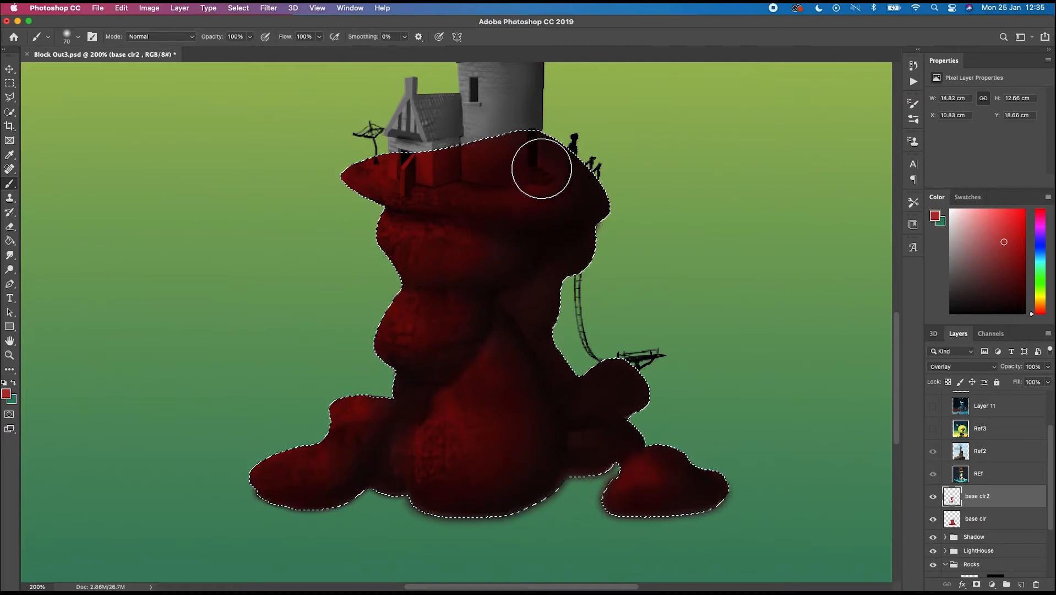
drag(542, 167, 535, 170)
scroll(373, 323, up, 3)
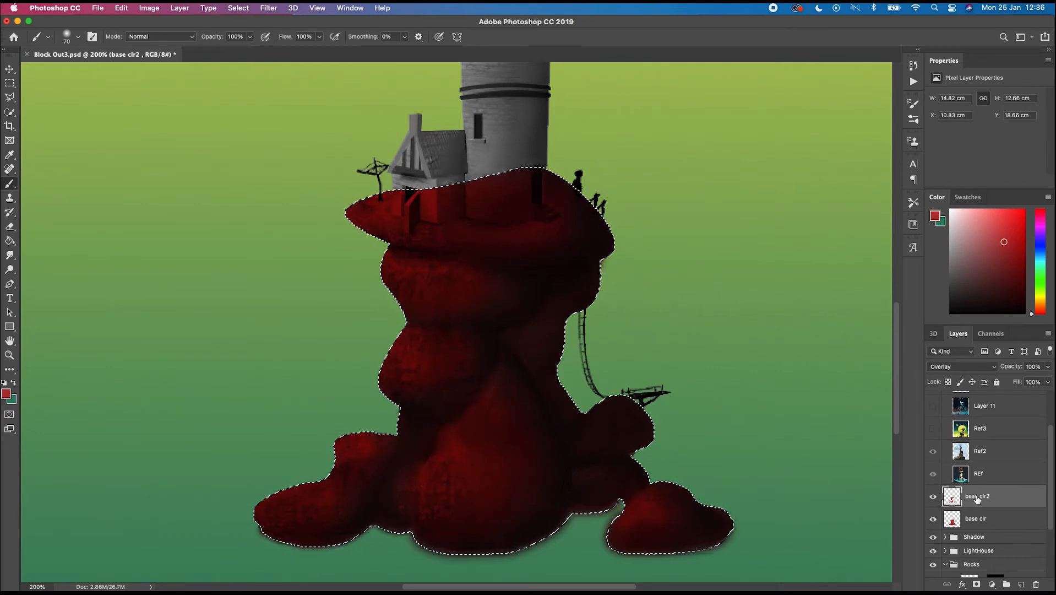
key(super+d)
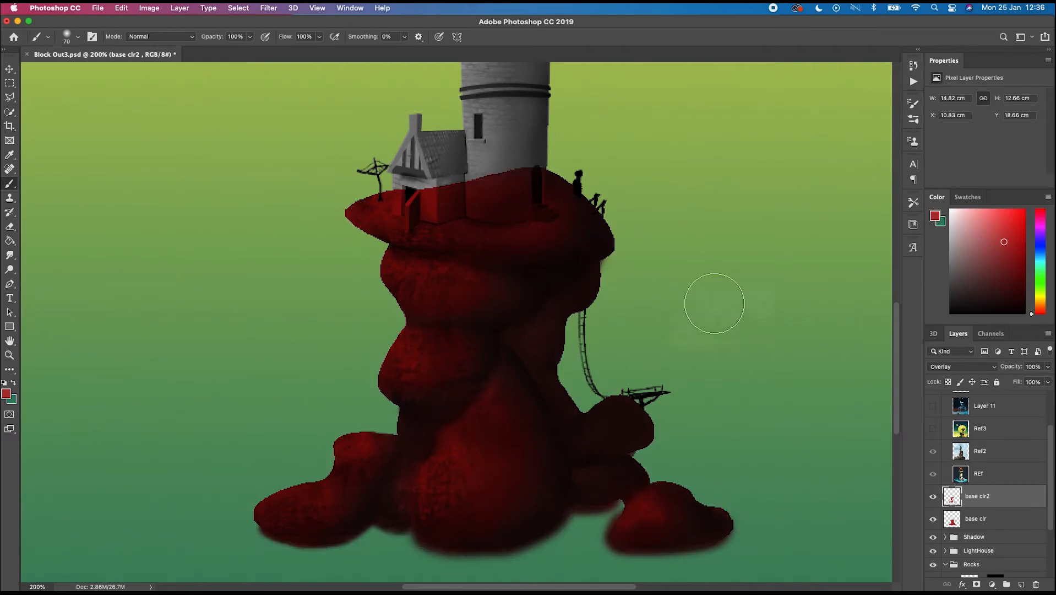
- Switch to the Quick Selection tool and expand the LightHouse layer group
key(super+equal)
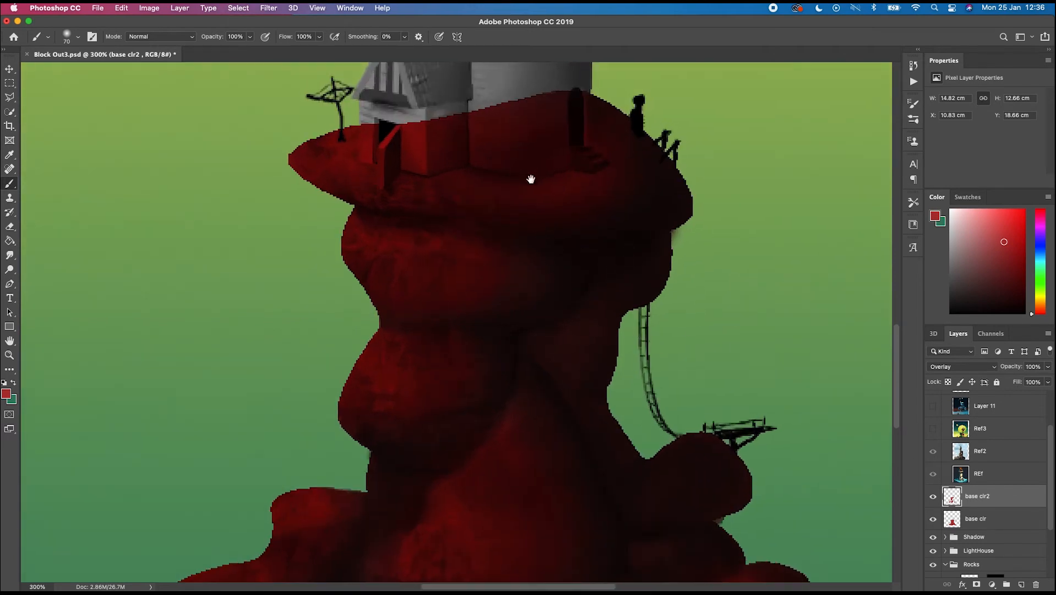
drag(533, 177, 563, 268)
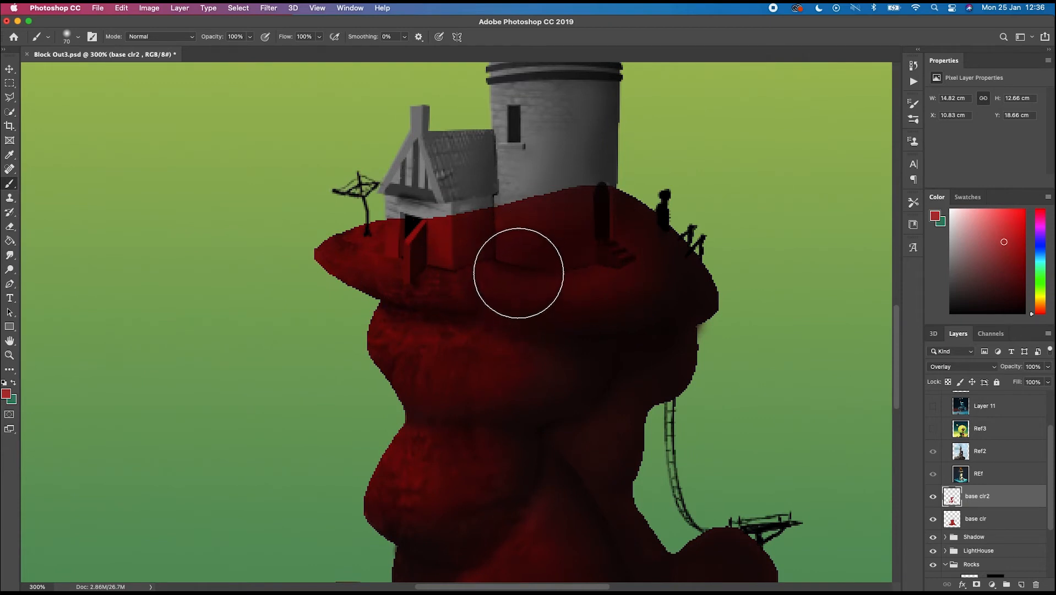
key(l)
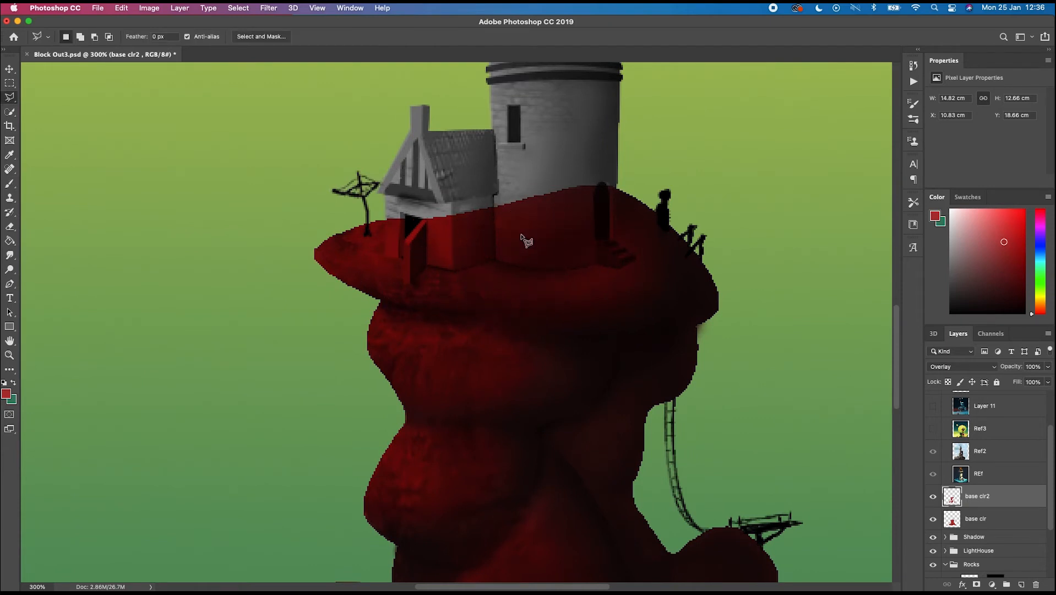
key(b)
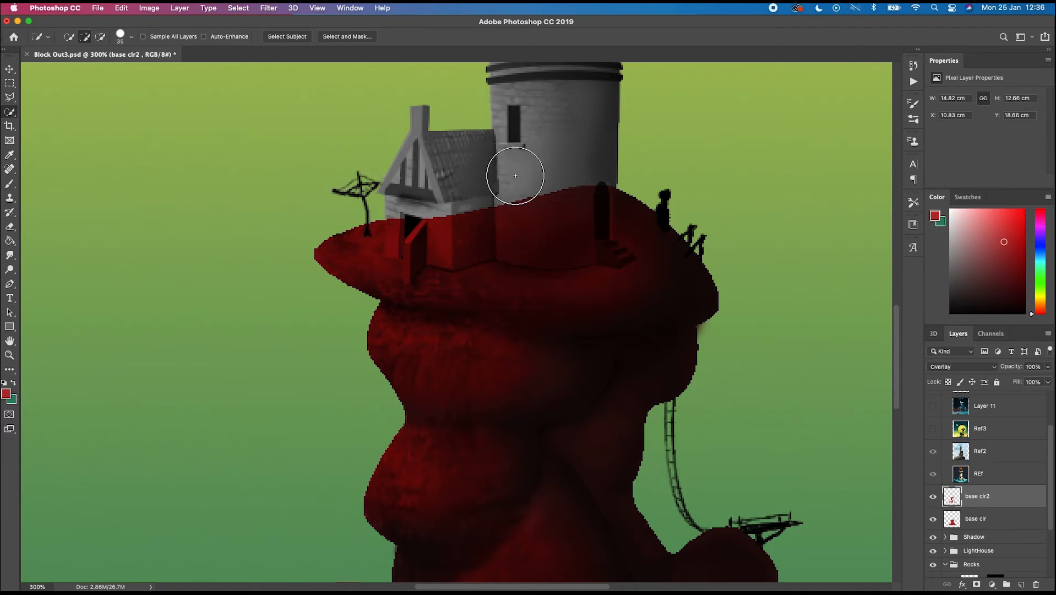
key(p)
key(w)
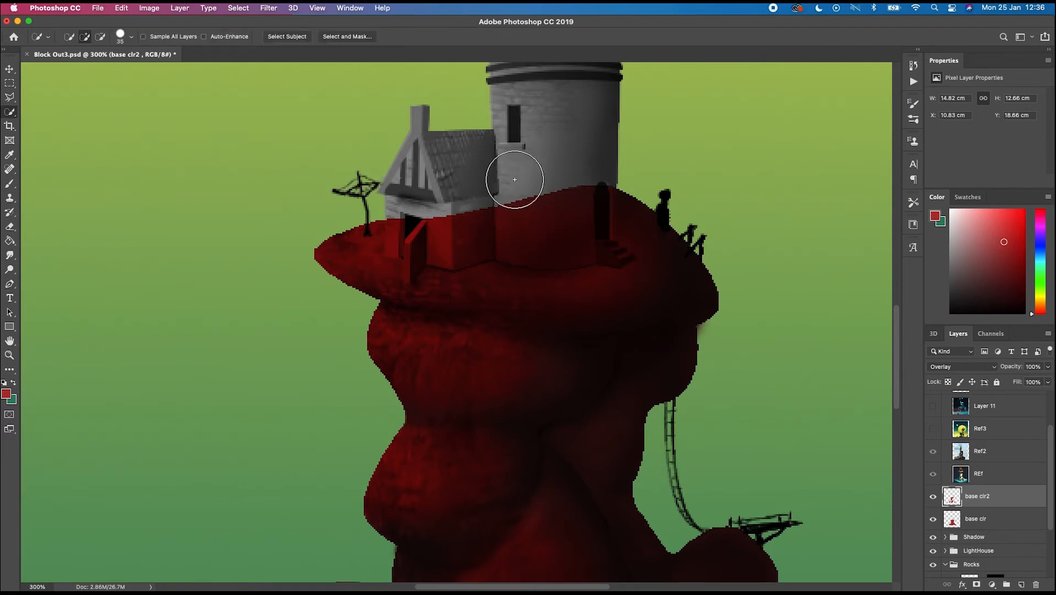
scroll(994, 539, down, 1)
click(986, 546)
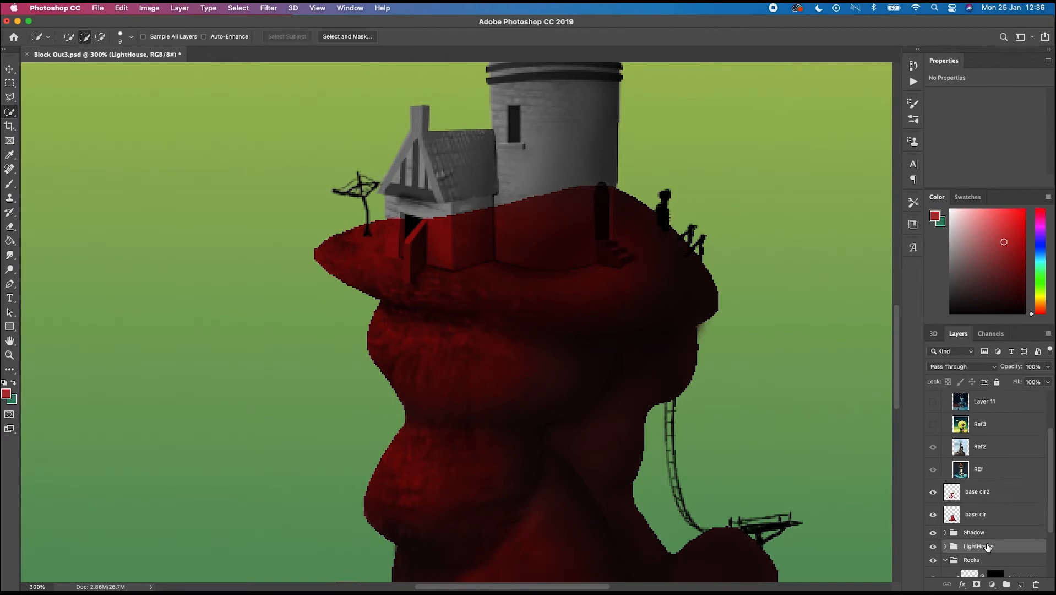
click(933, 547)
click(933, 547)
click(945, 546)
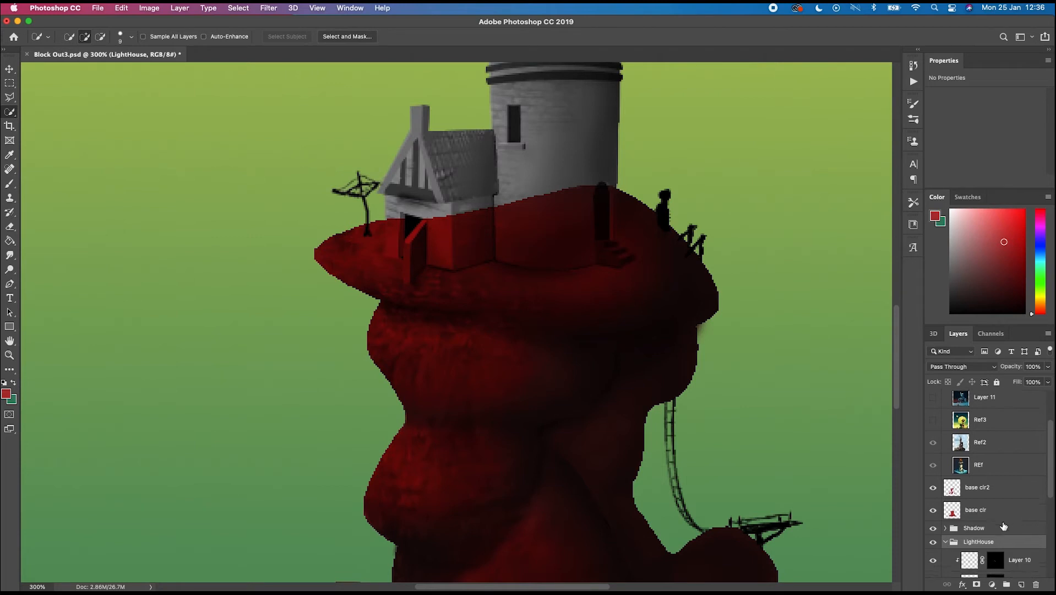
scroll(994, 534, down, 5)
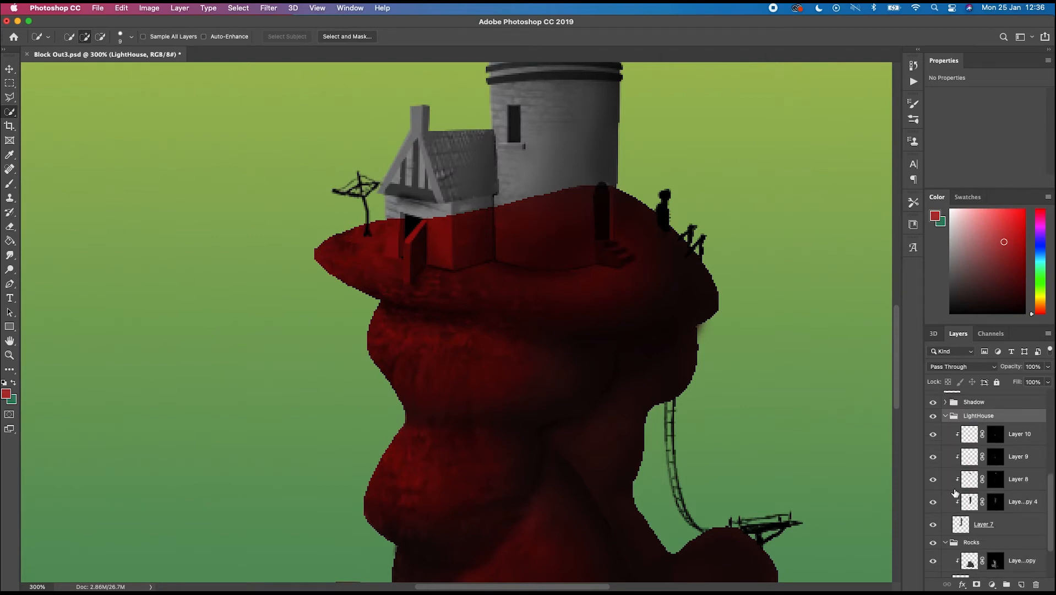
- Select the lighthouse tower and house on Layer 7 with the Quick Selection tool
click(961, 524)
click(548, 208)
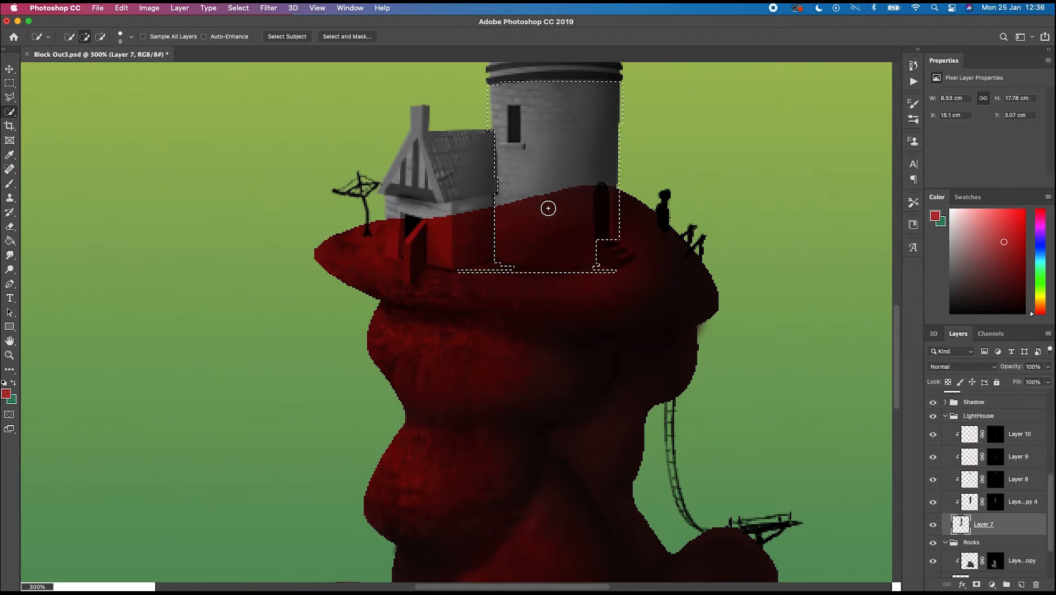
click(610, 249)
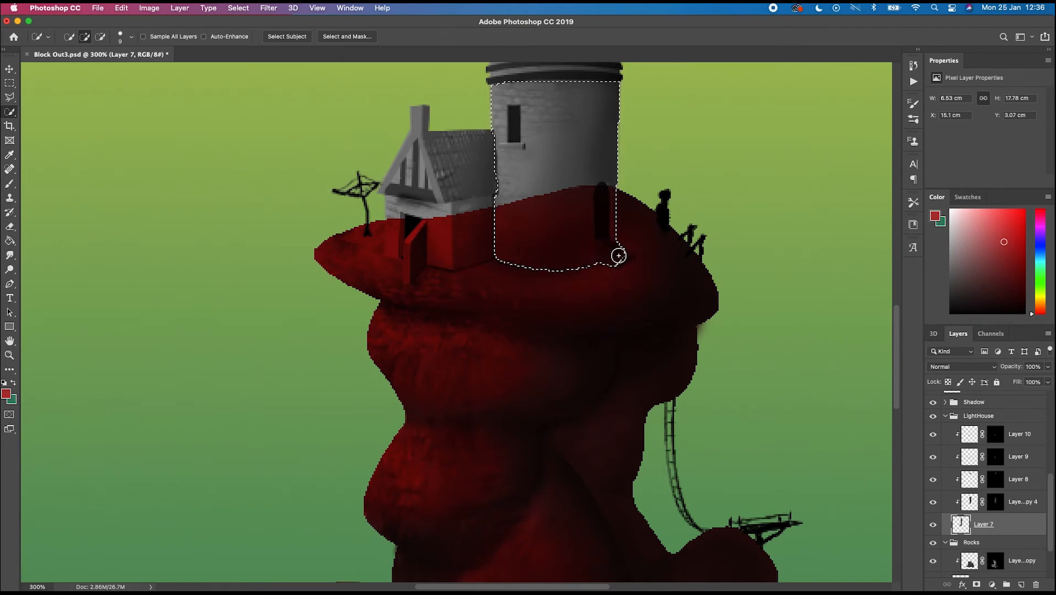
click(621, 256)
drag(480, 241, 448, 233)
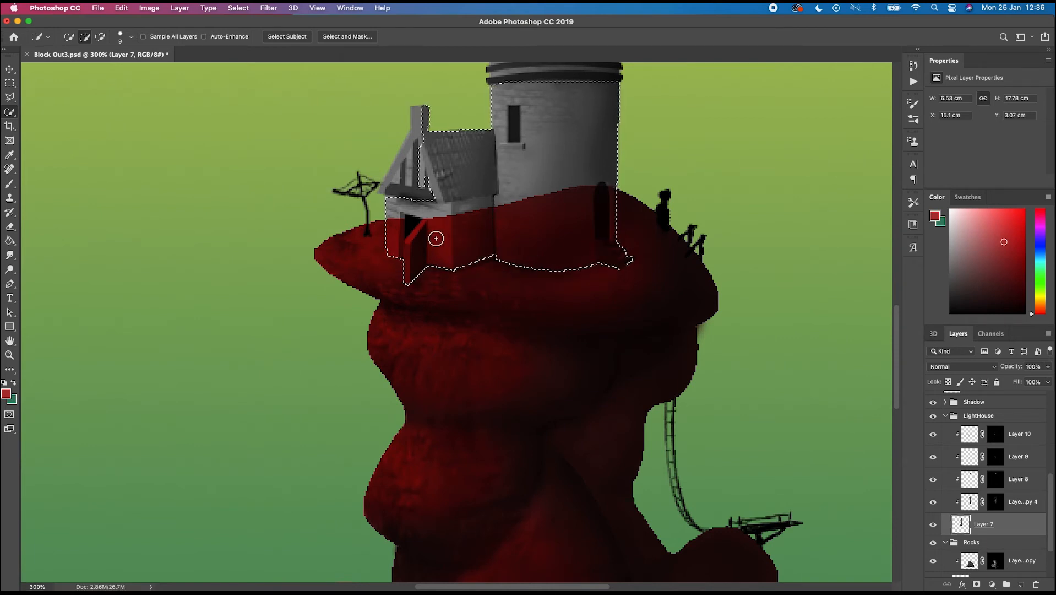
drag(411, 184, 423, 173)
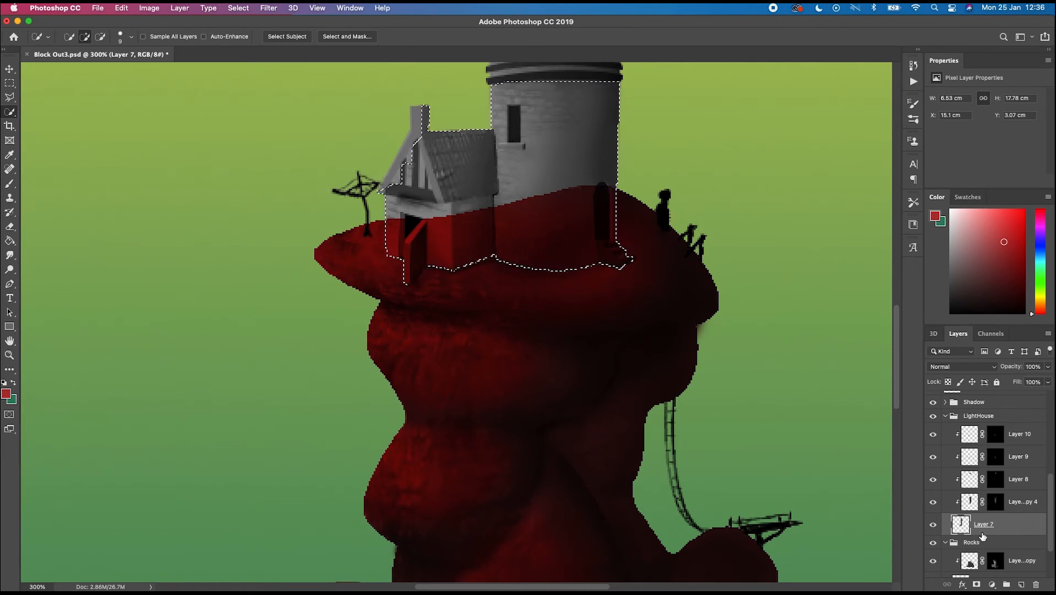
- Erase the red paint inside the building selection on base clr2 and base clr, then deselect
scroll(955, 479, up, 1)
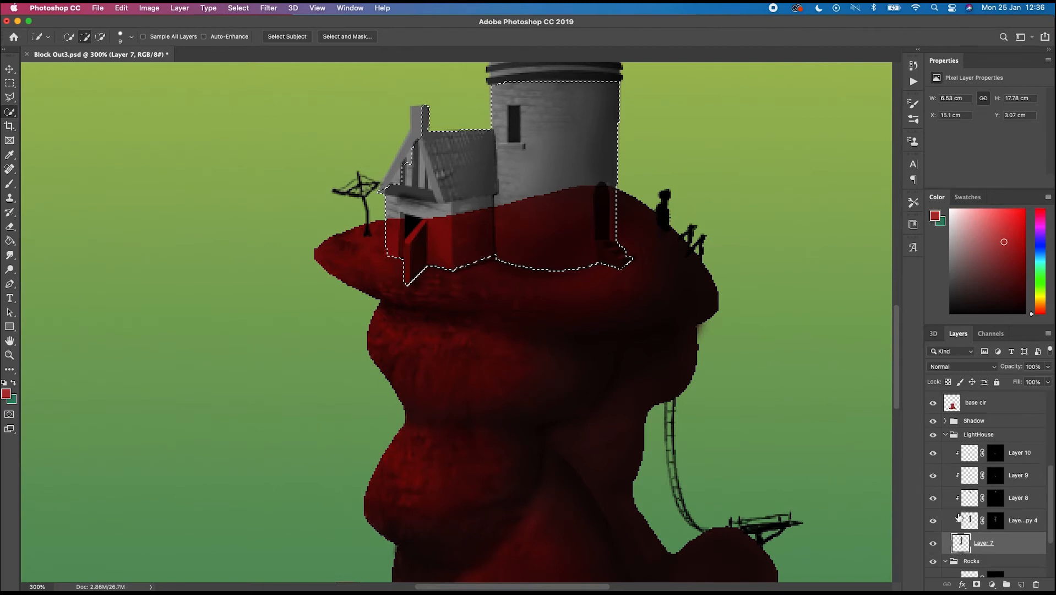
click(947, 435)
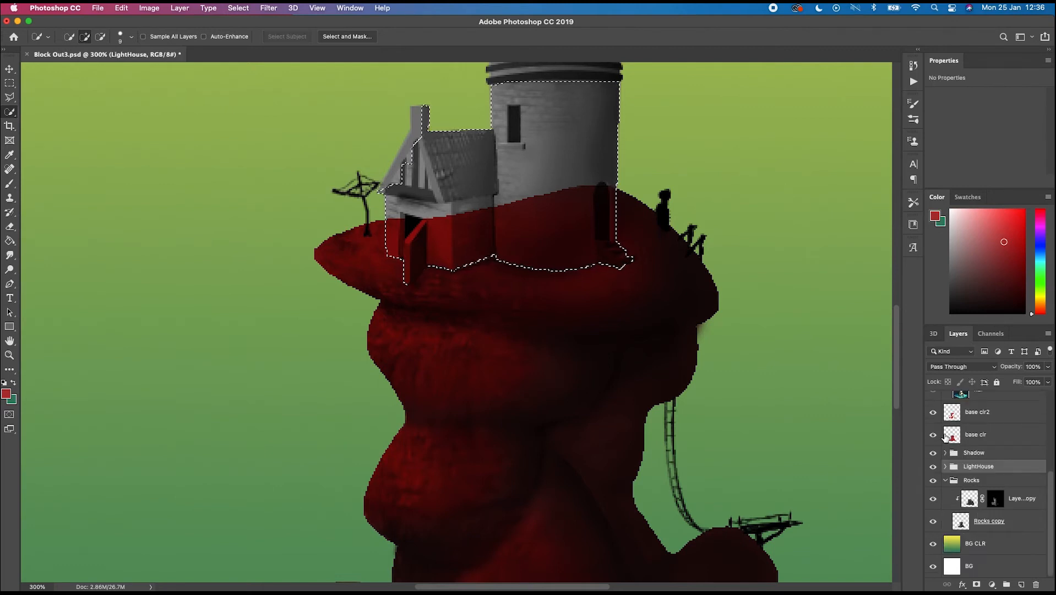
click(983, 415)
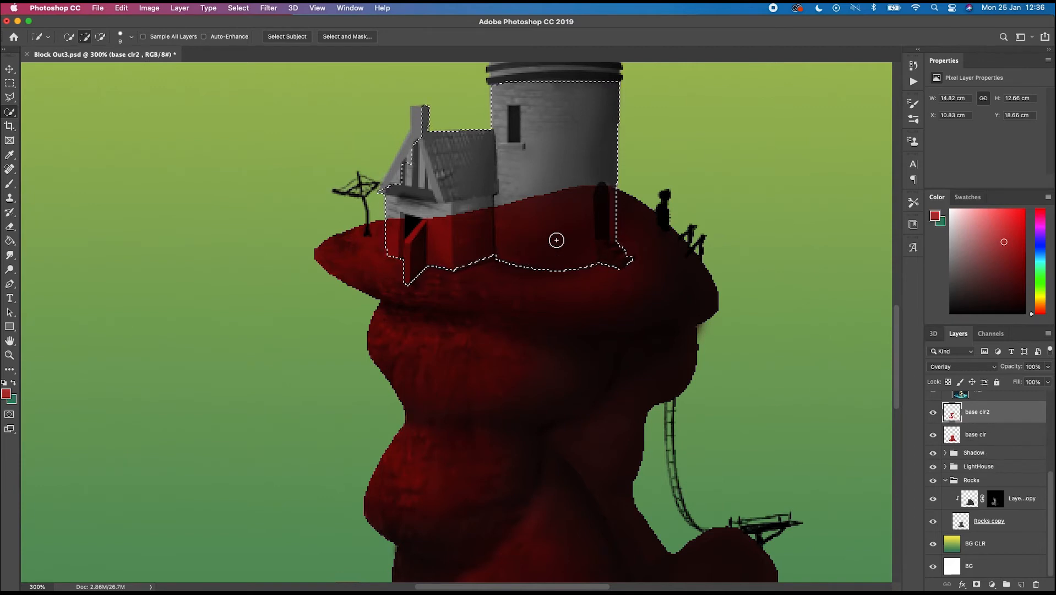
key(e)
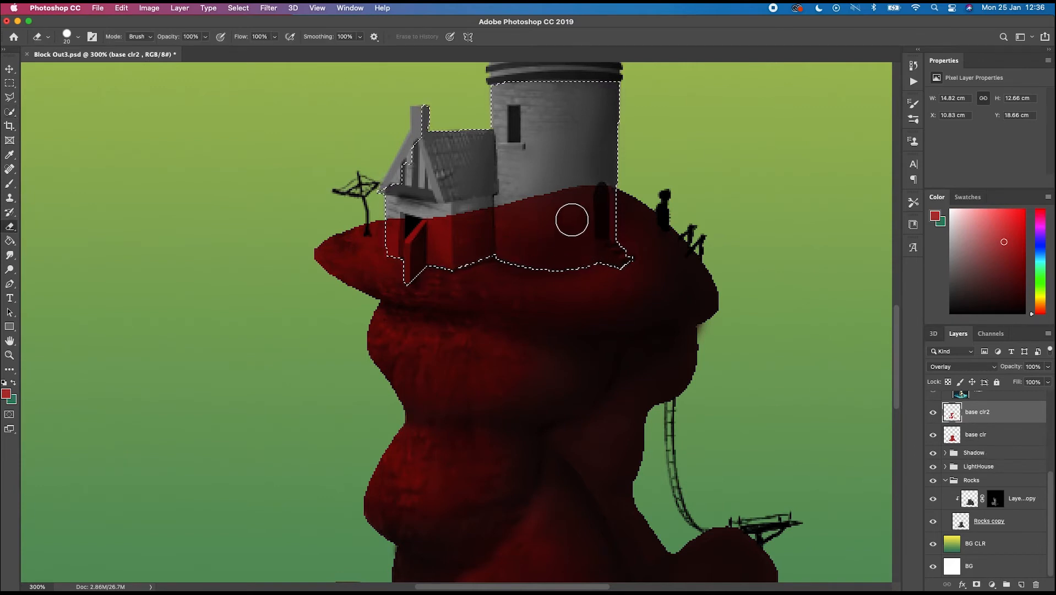
key(bracketright)
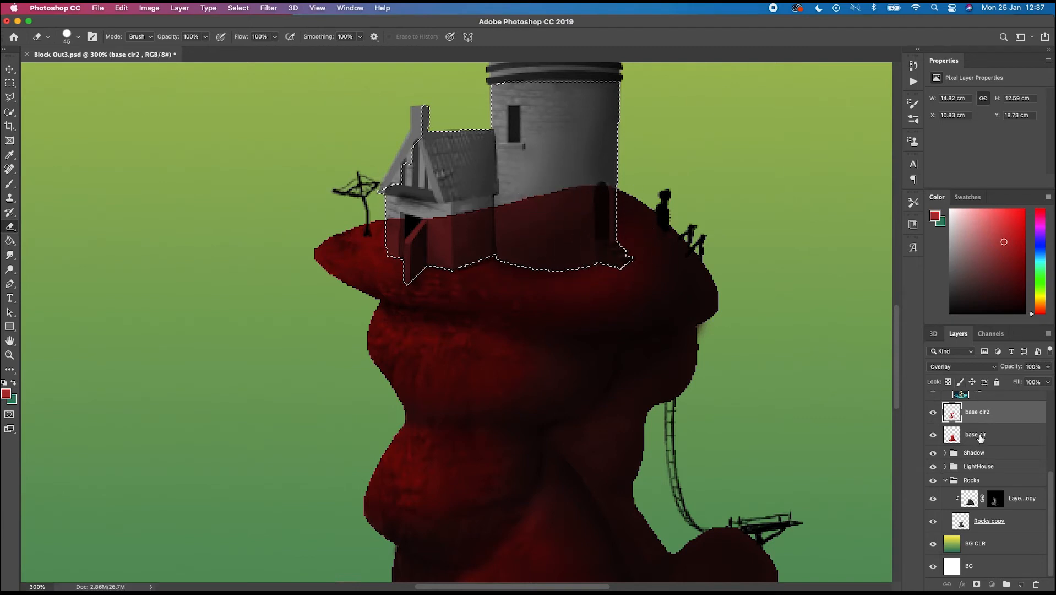
key(alt+bracketleft)
mouse_move(606, 266)
mouse_down()
mouse_move(582, 241)
mouse_move(585, 261)
mouse_move(582, 214)
mouse_move(563, 180)
mouse_move(517, 199)
mouse_move(499, 222)
mouse_move(399, 243)
mouse_move(452, 231)
mouse_move(564, 241)
mouse_move(479, 249)
mouse_move(601, 264)
mouse_up()
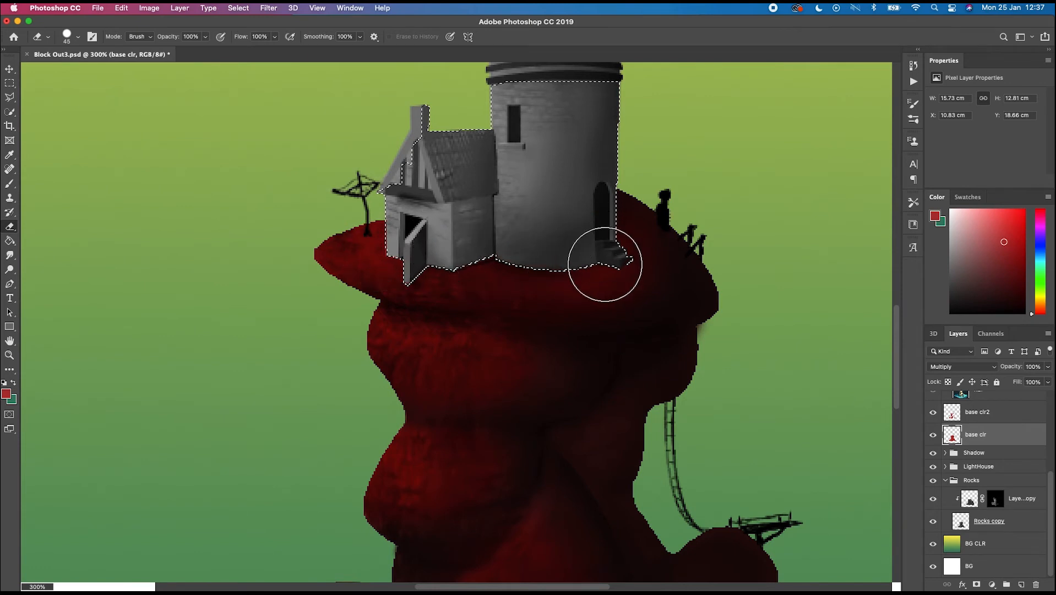
key(super+d)
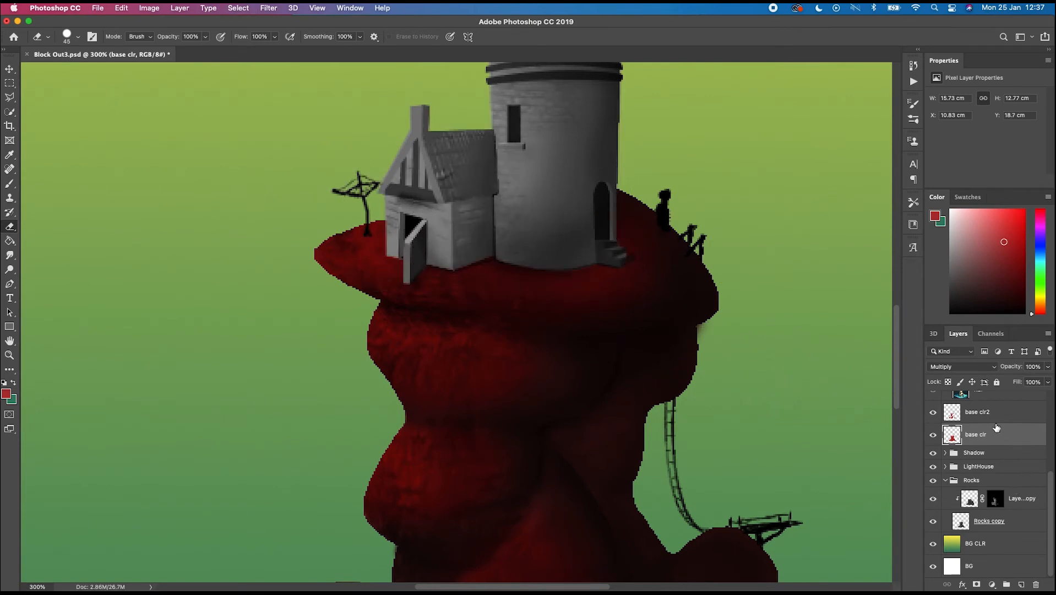
- Select the rock shapes from the Rocks copy layer with Quick Selection and return to base clr2
click(969, 417)
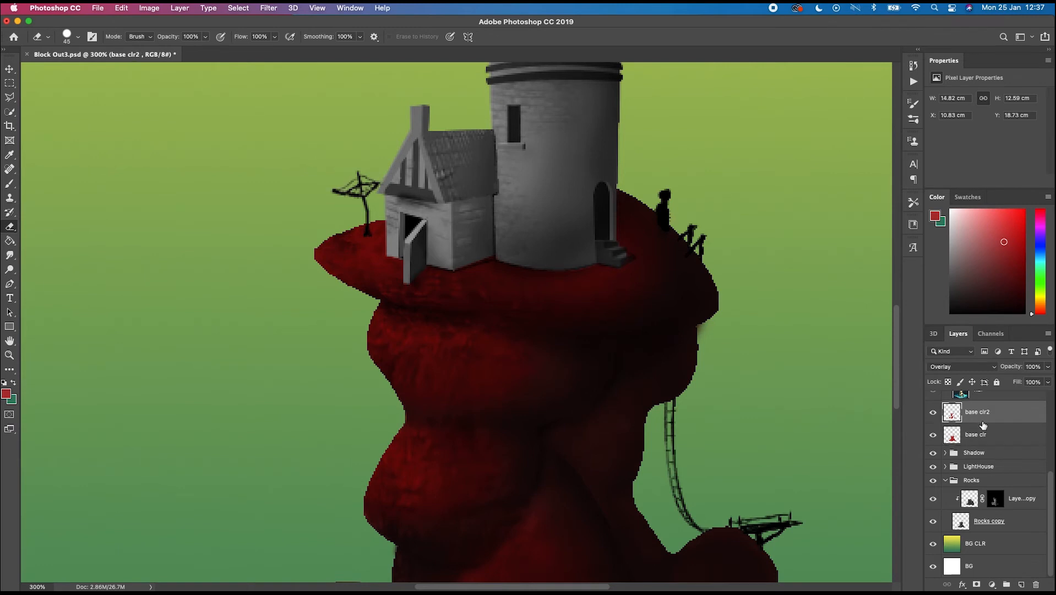
click(963, 526)
key(w)
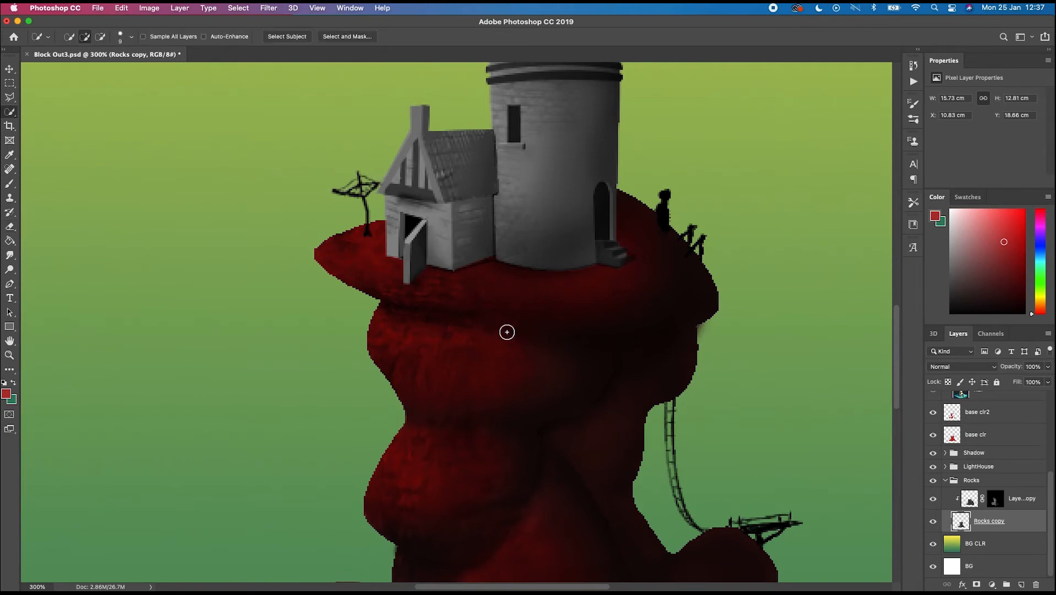
click(533, 328)
mouse_move(536, 389)
mouse_down()
mouse_move(581, 409)
mouse_move(537, 330)
mouse_move(537, 277)
mouse_move(558, 263)
mouse_move(576, 401)
mouse_up()
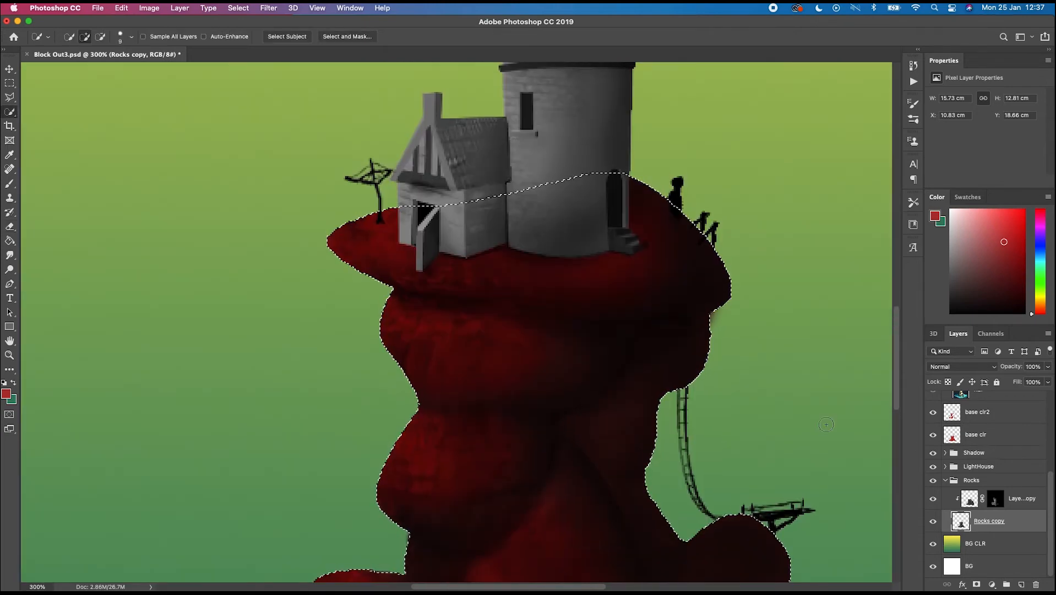
click(980, 413)
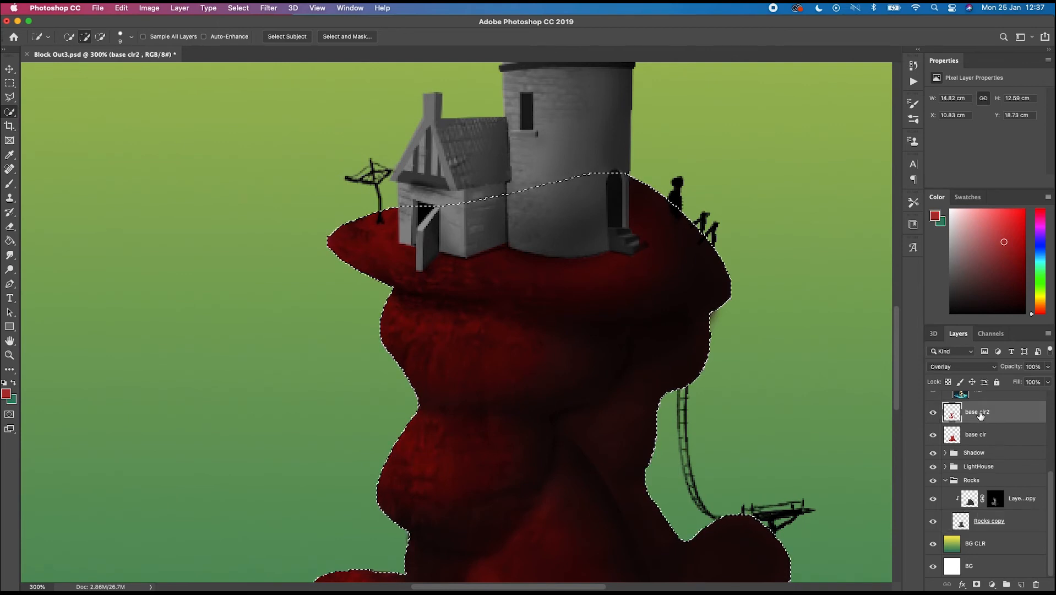
- Add a new layer and paint soft white light along the rocks' left edges with a size 70 brush
click(1022, 583)
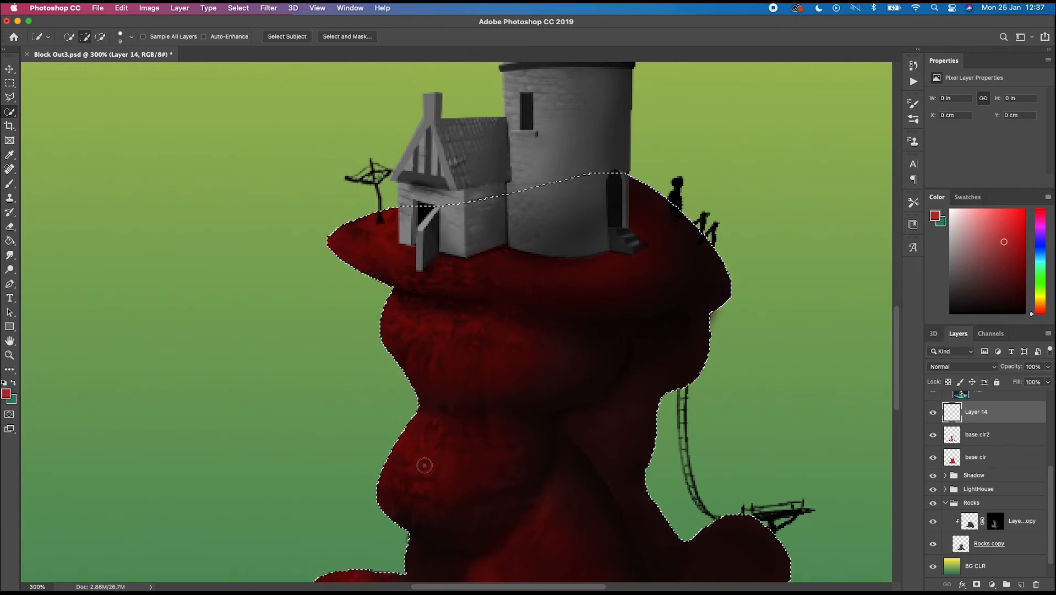
drag(420, 500, 428, 385)
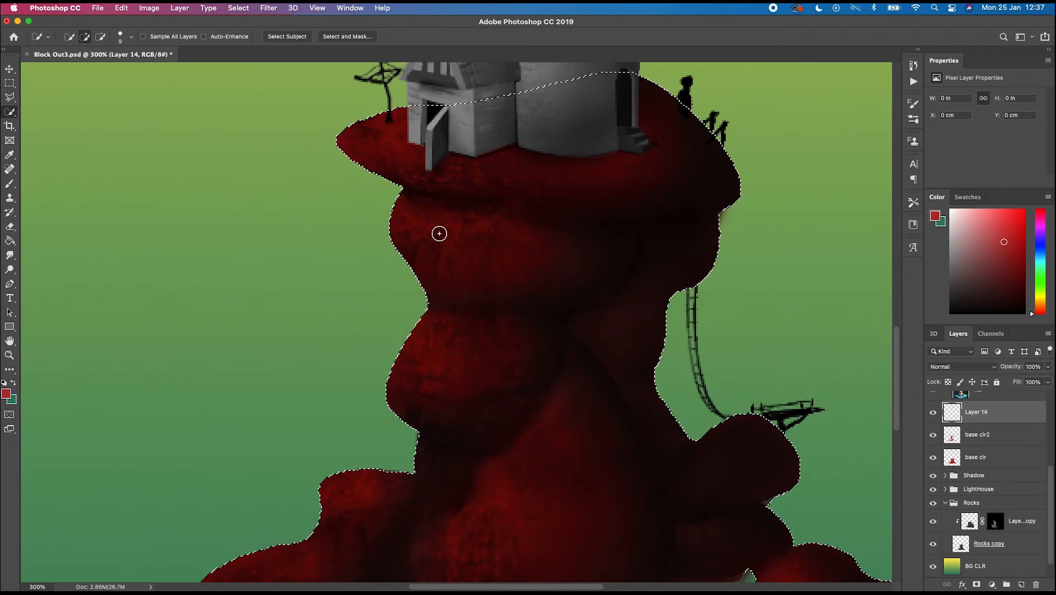
key(b)
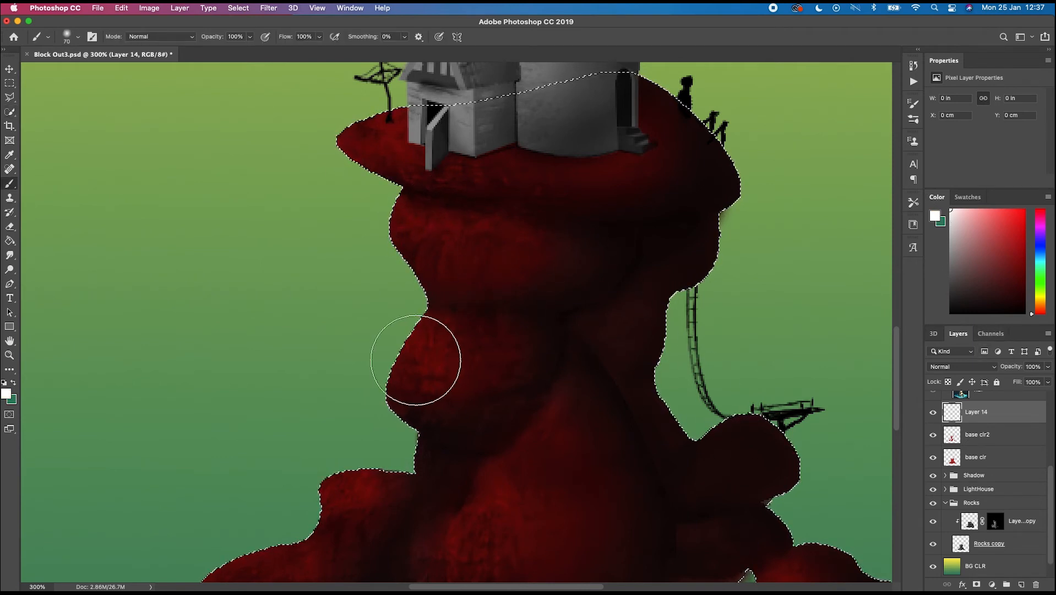
mouse_move(436, 356)
mouse_down()
mouse_move(432, 368)
mouse_move(451, 377)
mouse_up()
mouse_move(417, 249)
mouse_down()
mouse_move(418, 149)
mouse_move(333, 226)
mouse_move(377, 254)
mouse_move(401, 306)
mouse_move(378, 365)
mouse_move(336, 267)
mouse_up()
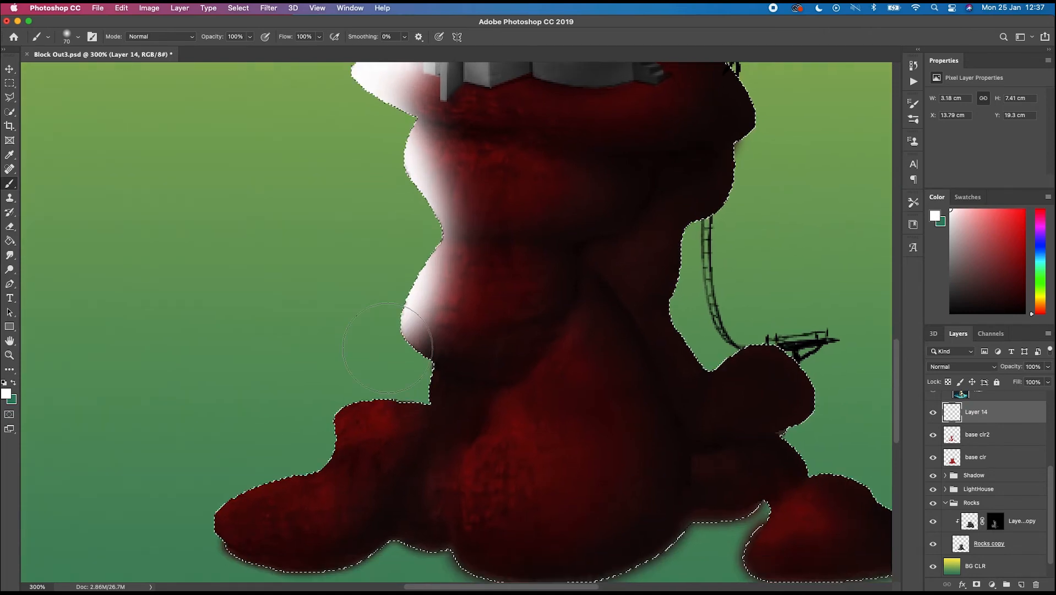
mouse_move(409, 337)
mouse_down()
mouse_move(407, 361)
mouse_move(309, 436)
mouse_move(237, 512)
mouse_move(248, 534)
mouse_move(232, 512)
mouse_up()
drag(278, 287, 257, 332)
- Paint thin white highlight strokes across the rock bulges with a smaller brush of size 15
key(bracketleft)
key(bracketleft)
key(bracketleft)
key(bracketleft)
key(bracketleft)
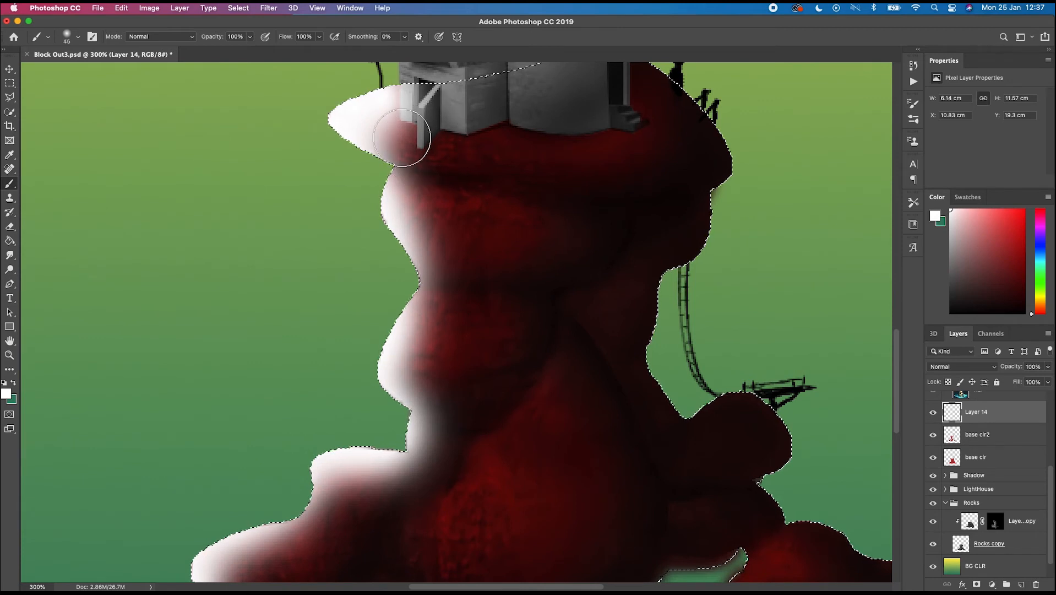
click(419, 134)
drag(571, 147, 649, 119)
key(bracketleft)
drag(461, 223, 528, 238)
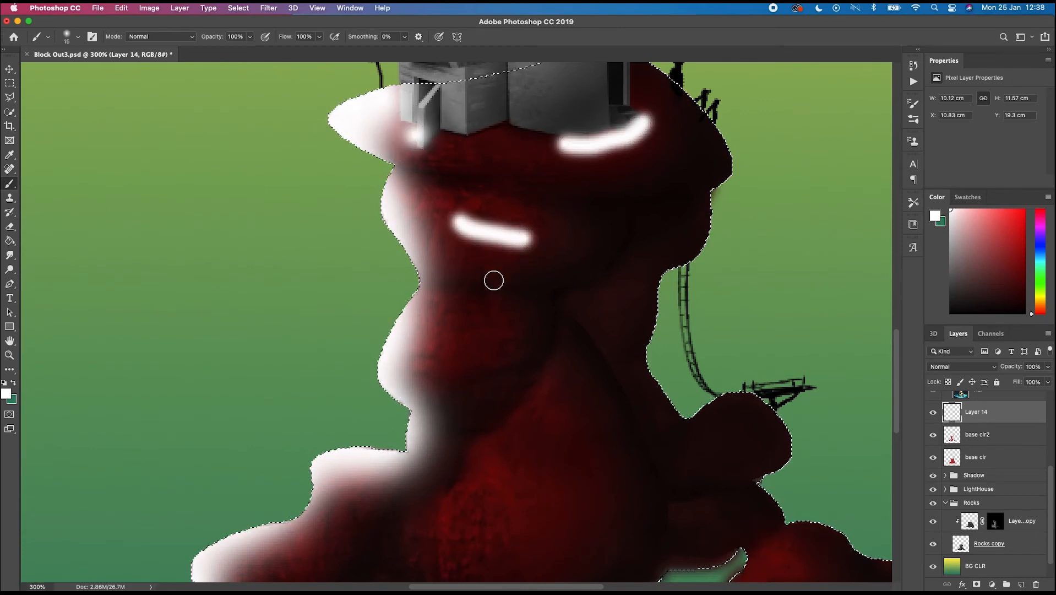
mouse_move(437, 342)
mouse_down()
mouse_move(500, 345)
mouse_move(525, 319)
mouse_move(522, 256)
mouse_up()
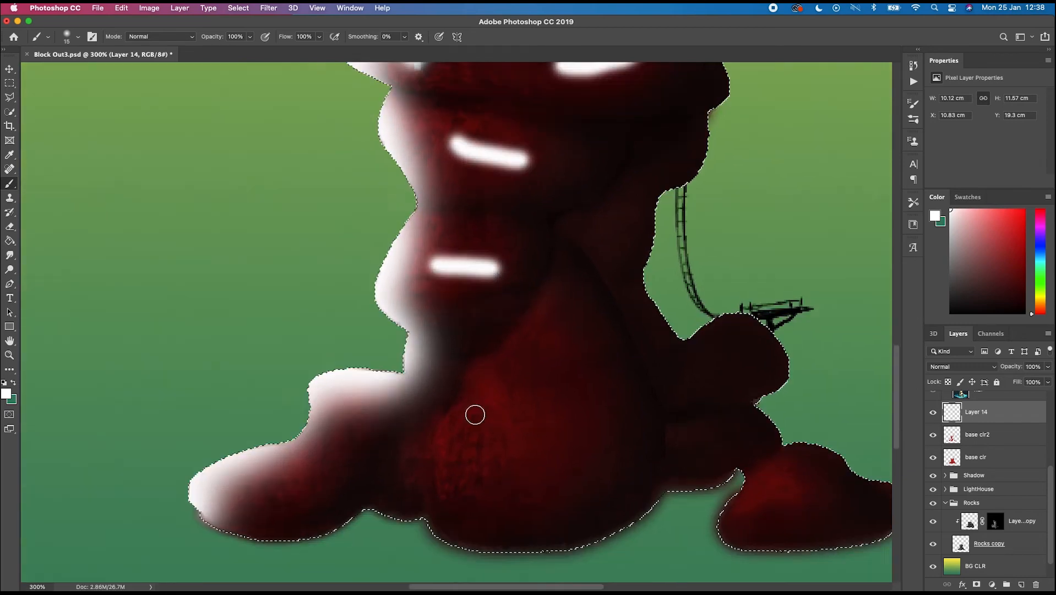
mouse_move(454, 433)
mouse_down()
mouse_move(479, 439)
mouse_move(565, 440)
mouse_up()
click(768, 476)
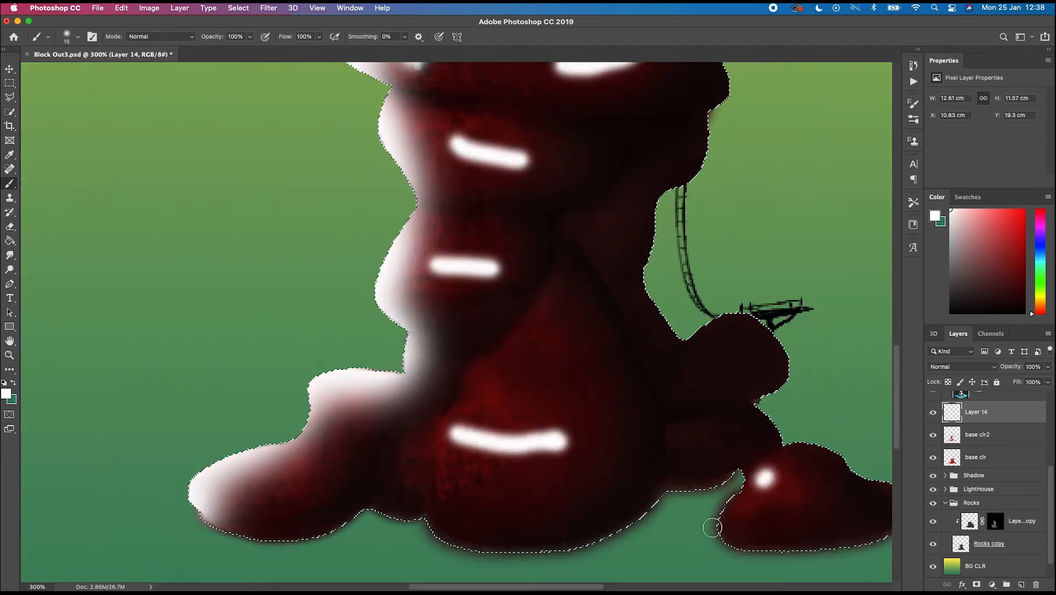
drag(500, 312, 501, 330)
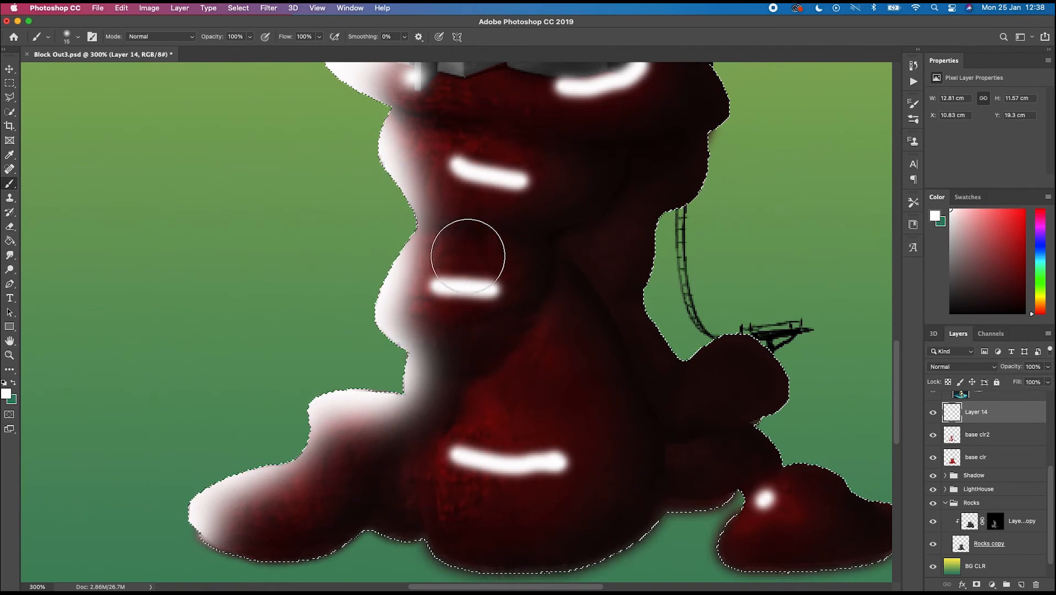
- Switch to a soft Eraser at size 30 with 48% opacity
key(e)
click(92, 37)
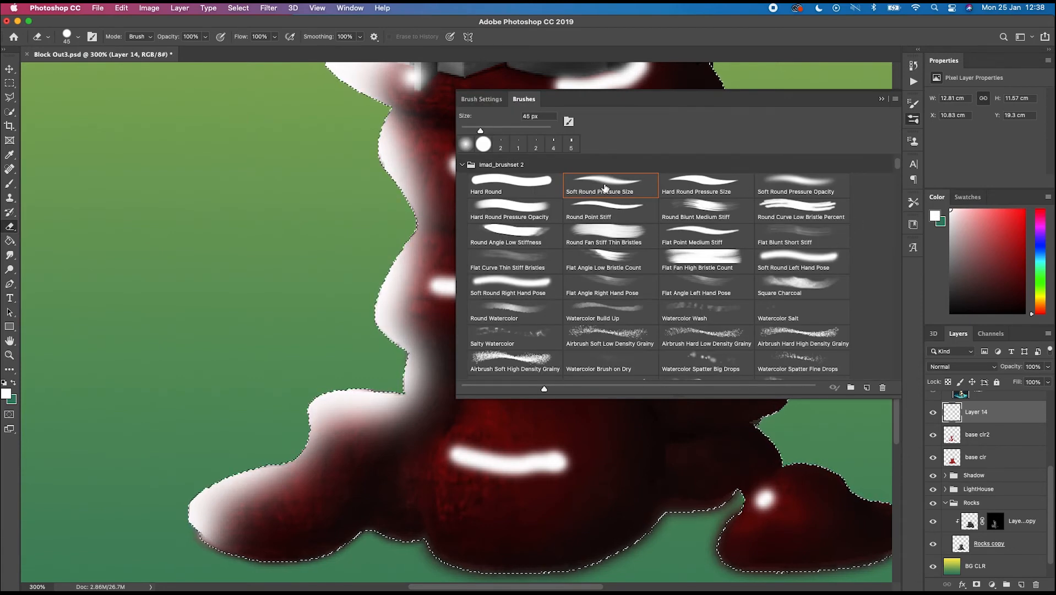
click(882, 99)
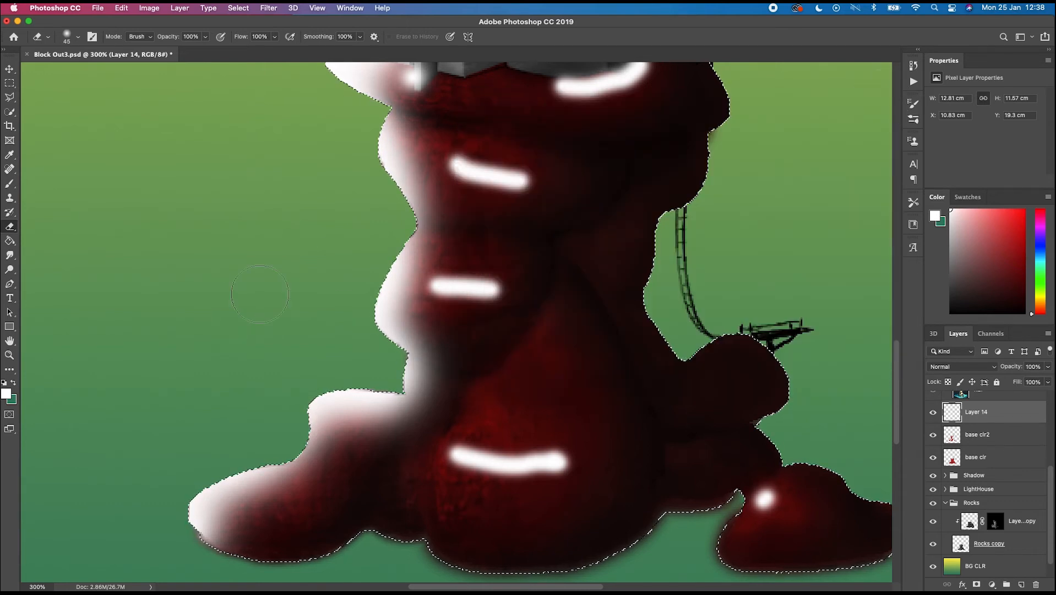
key(bracketleft)
key(bracketleft)
key(bracketleft)
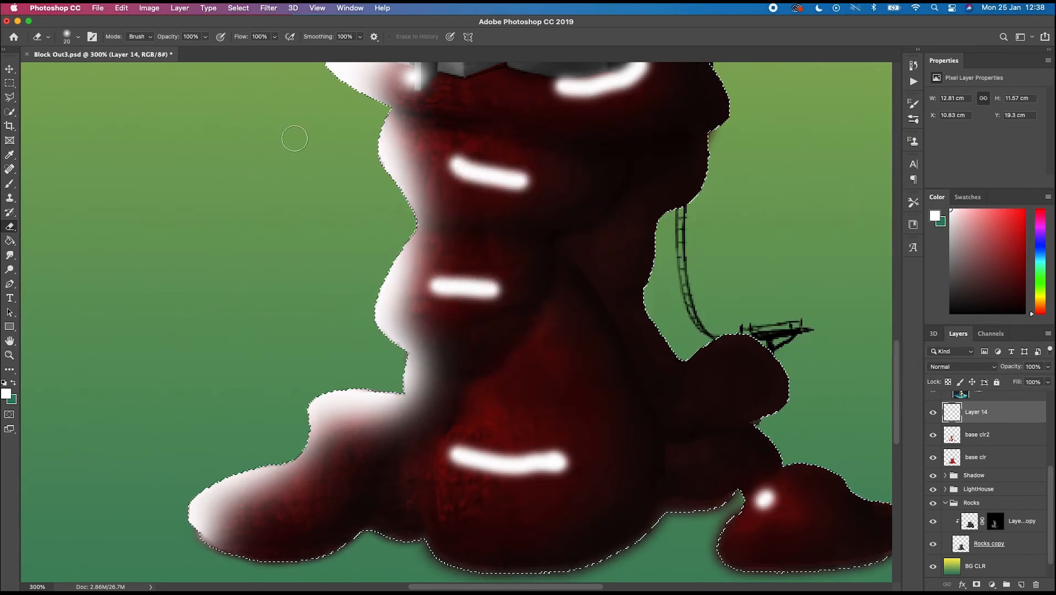
click(205, 36)
drag(186, 53, 181, 54)
key(bracketright)
key(bracketright)
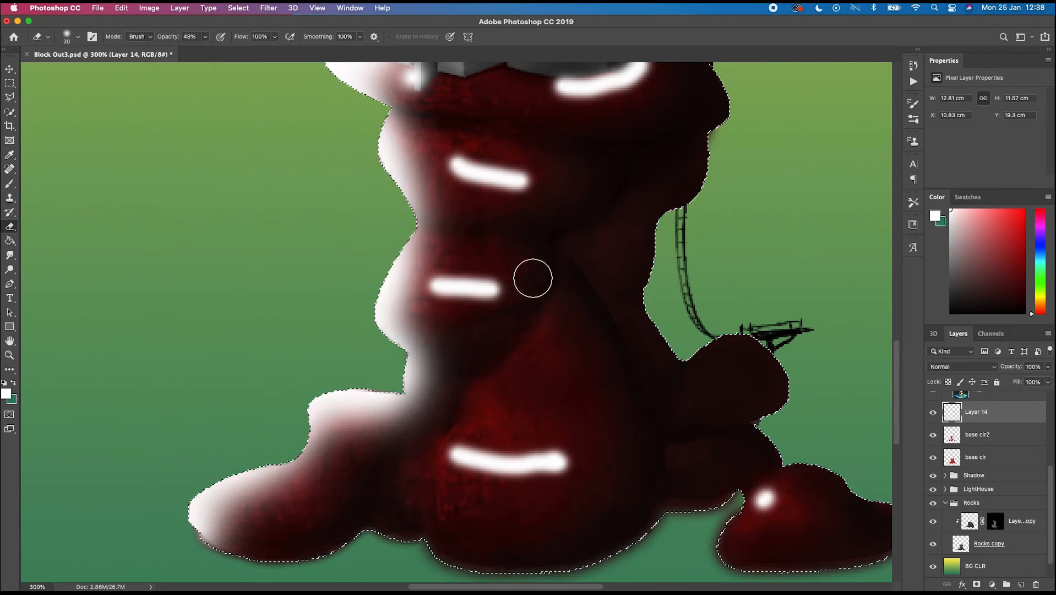
- Try the Soft Light blend mode on Layer 14, then set it back to Normal
click(963, 366)
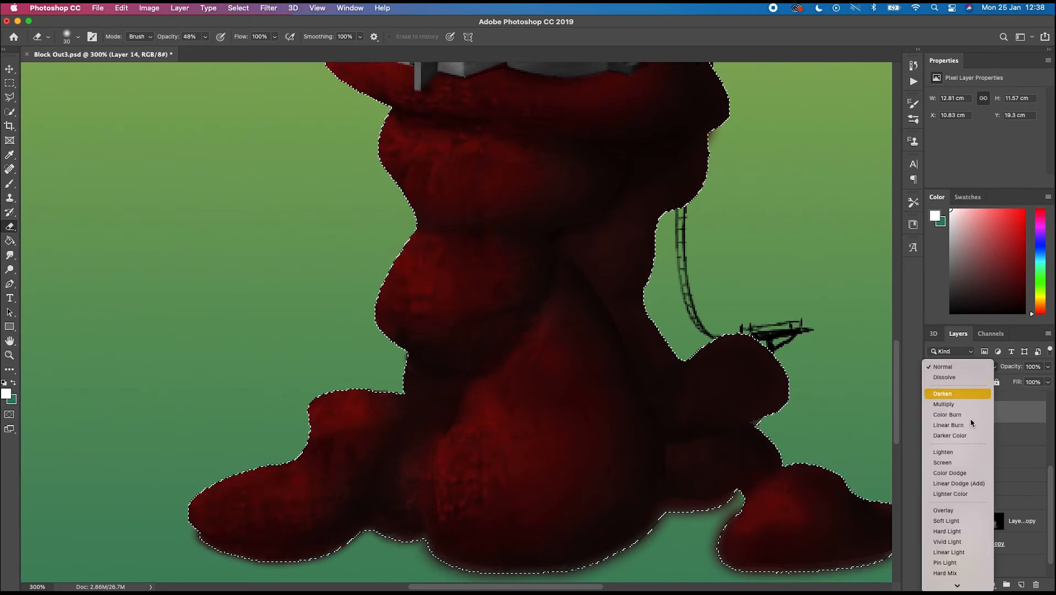
click(957, 527)
key(super+minus)
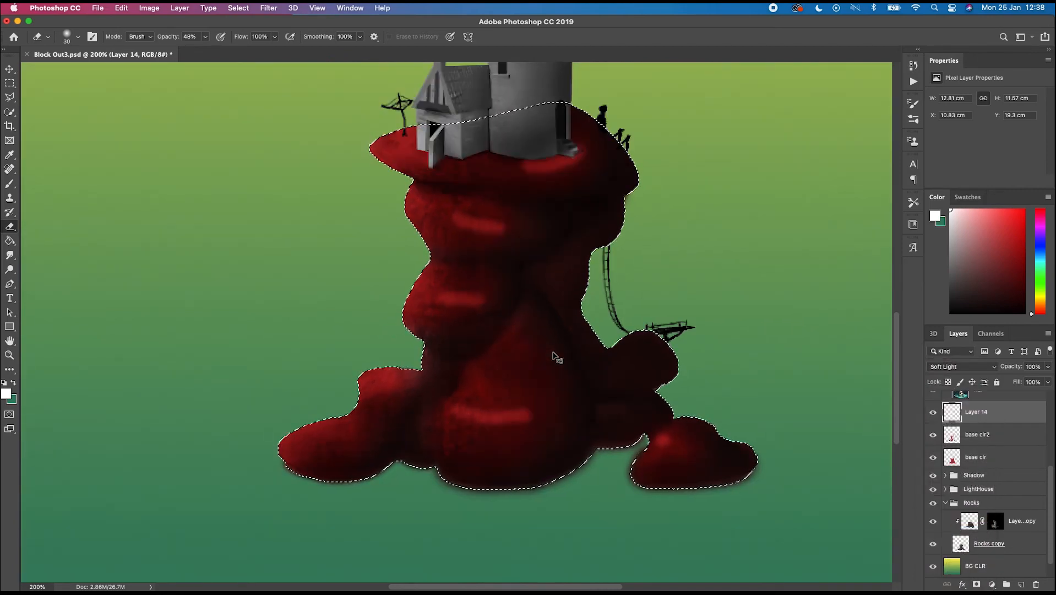
key(super+plus)
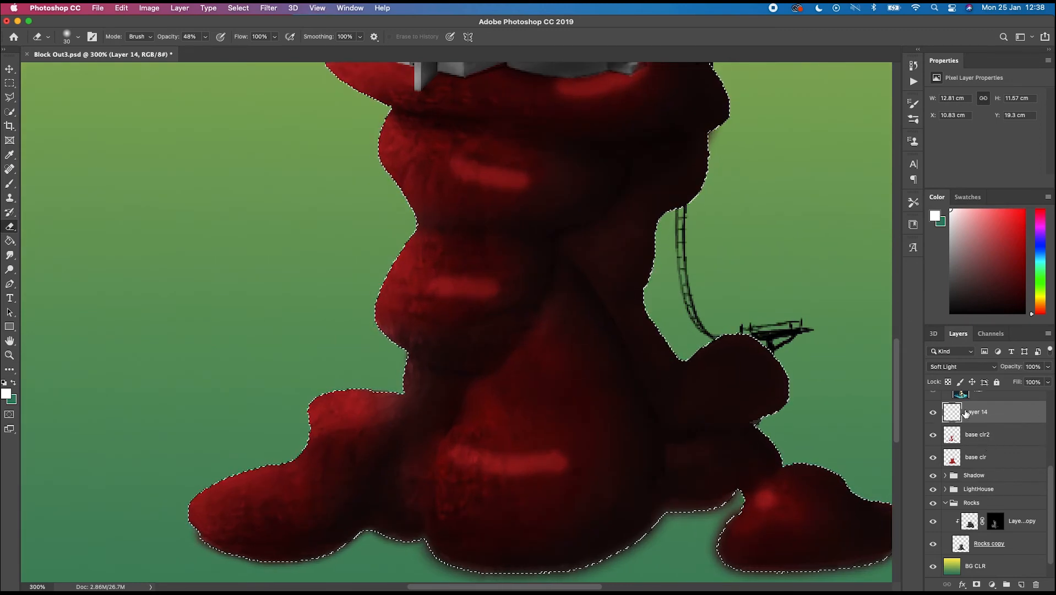
click(984, 372)
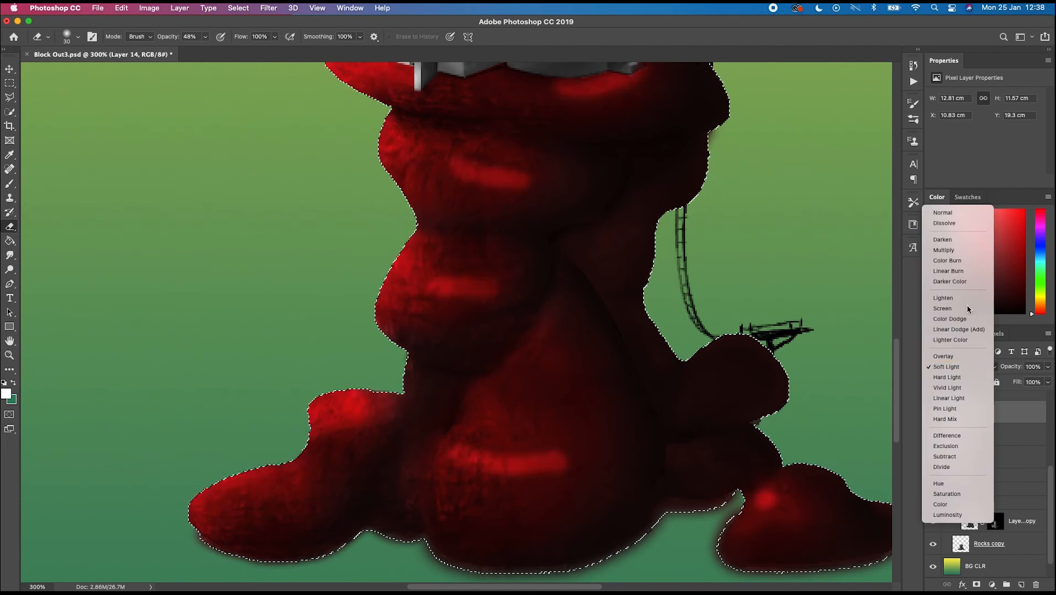
click(955, 213)
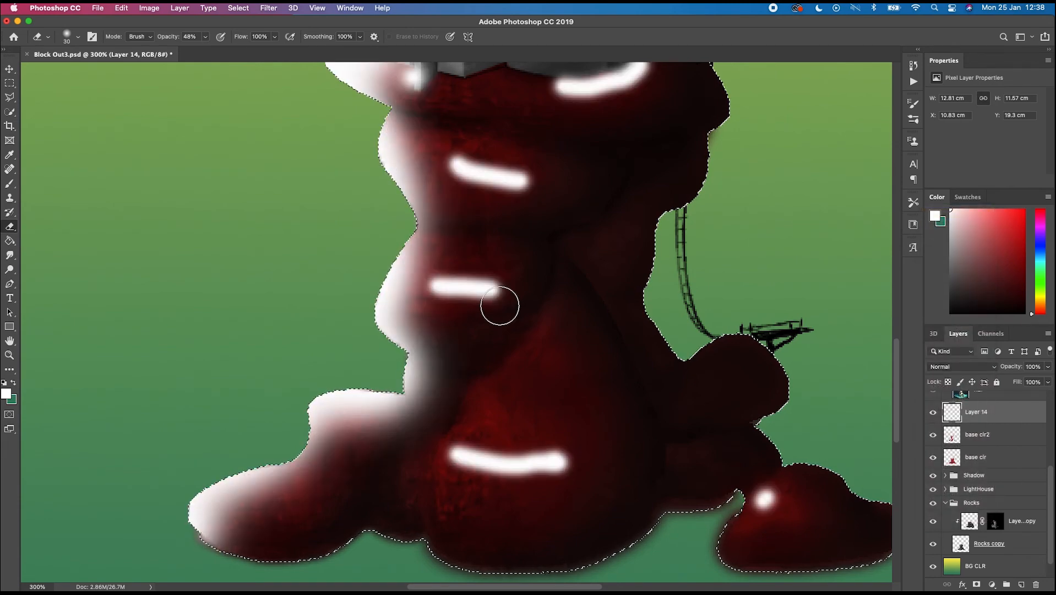
- Erase part of the white highlight near the middle rock bulge with a larger eraser
key(bracketright)
key(bracketright)
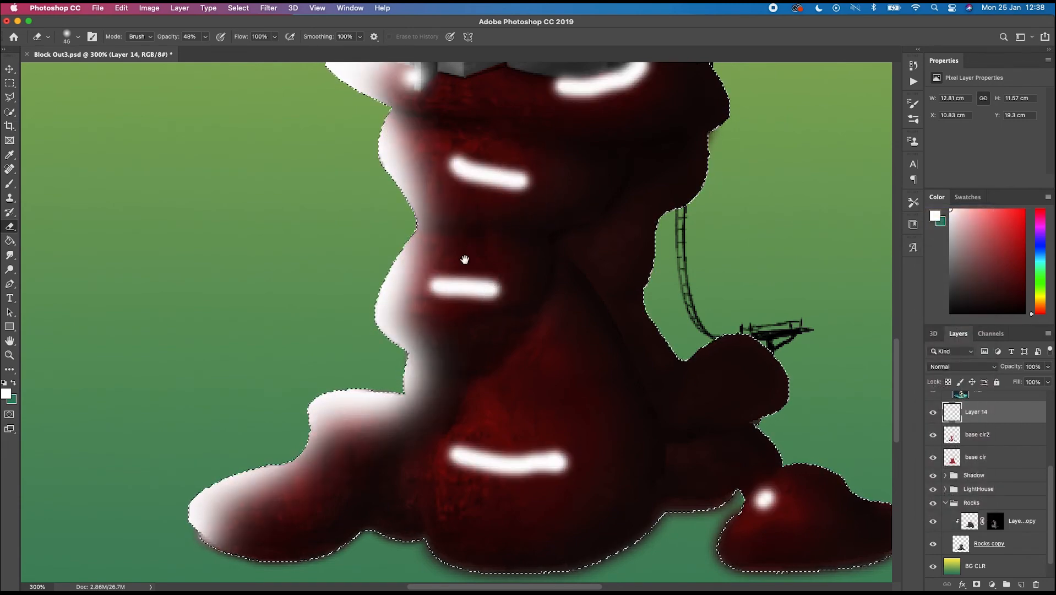
drag(464, 257, 480, 318)
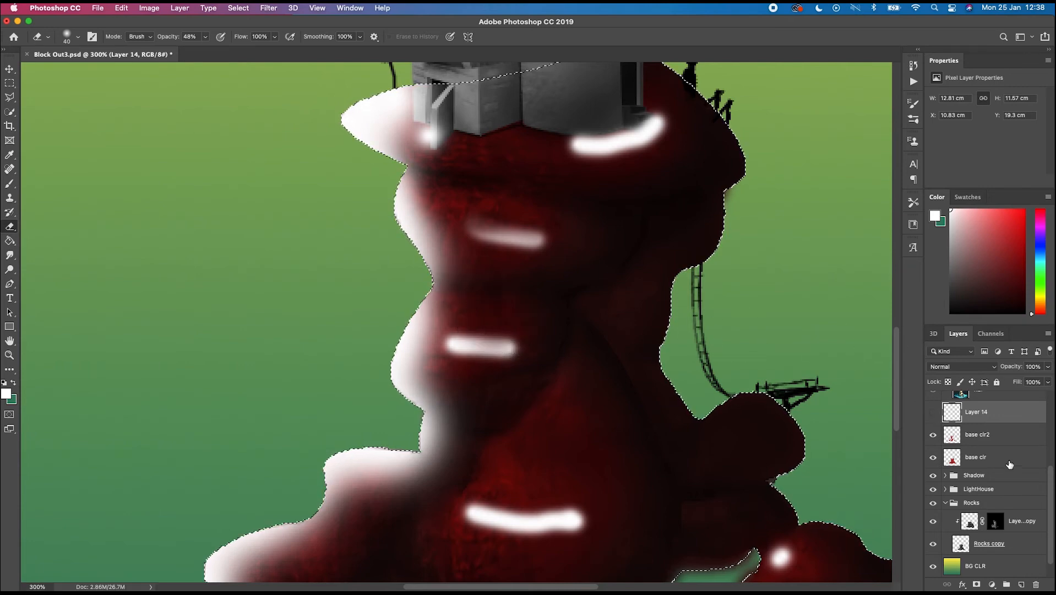
- Inspect the base clr and base clr2 layers, then reselect Layer 14 and turn its visibility on
click(972, 457)
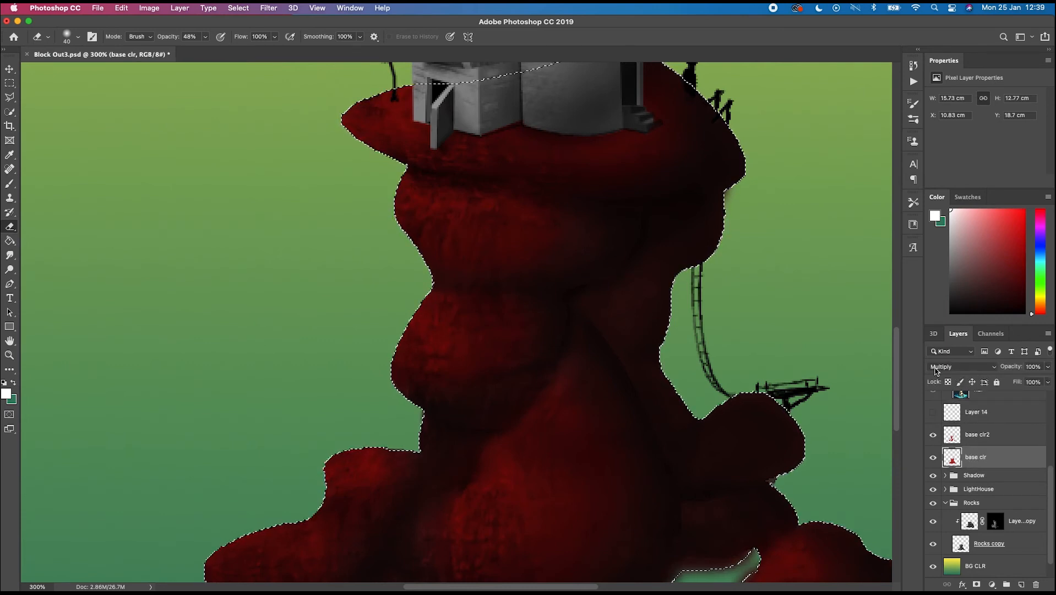
click(980, 435)
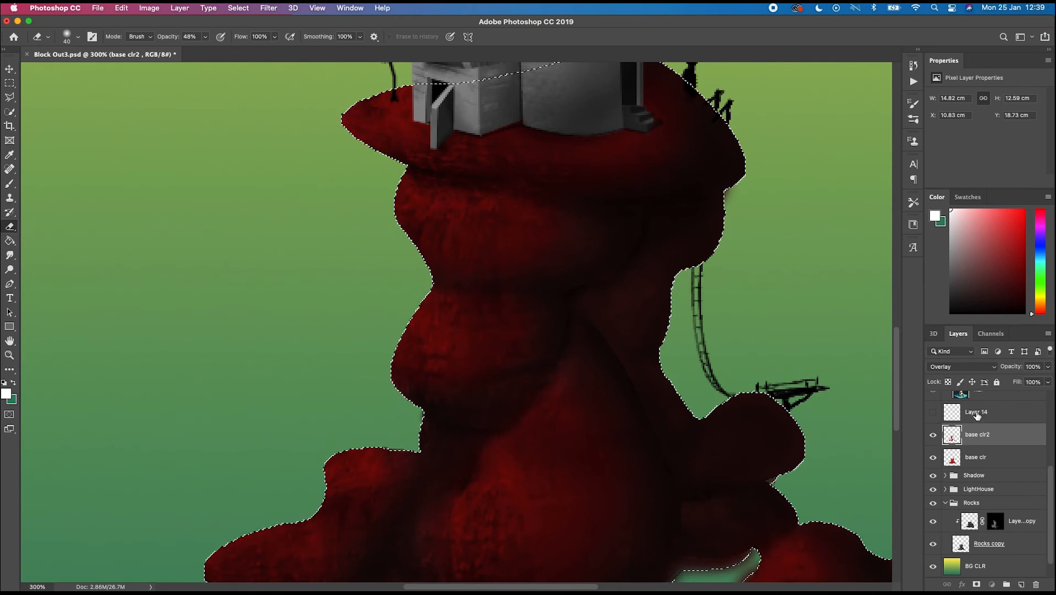
click(976, 415)
click(934, 414)
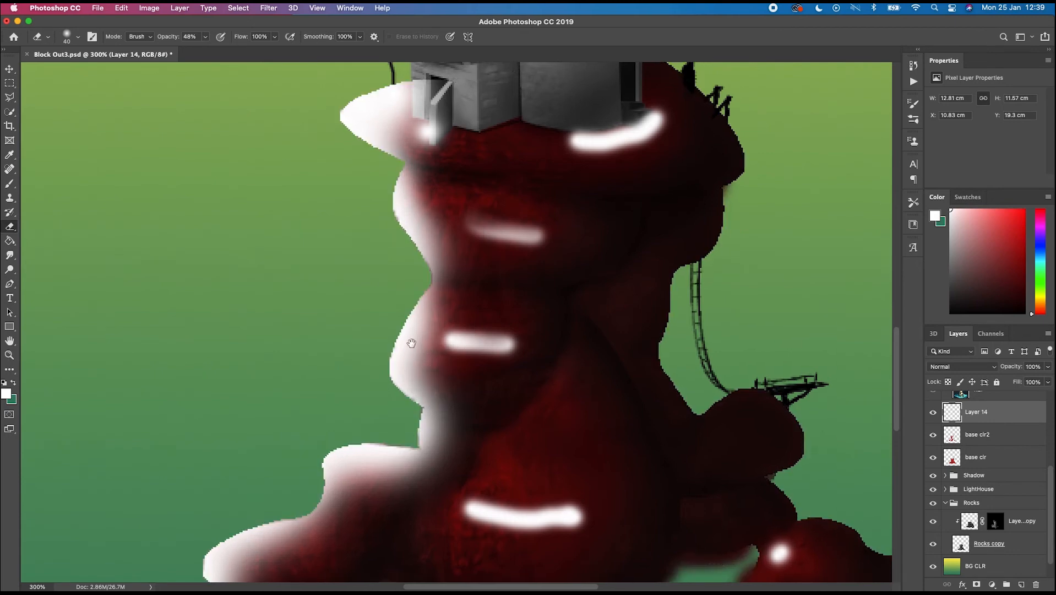
- Erase and soften the white highlight strokes and edge light on the middle and upper rocks
scroll(405, 347, down, 3)
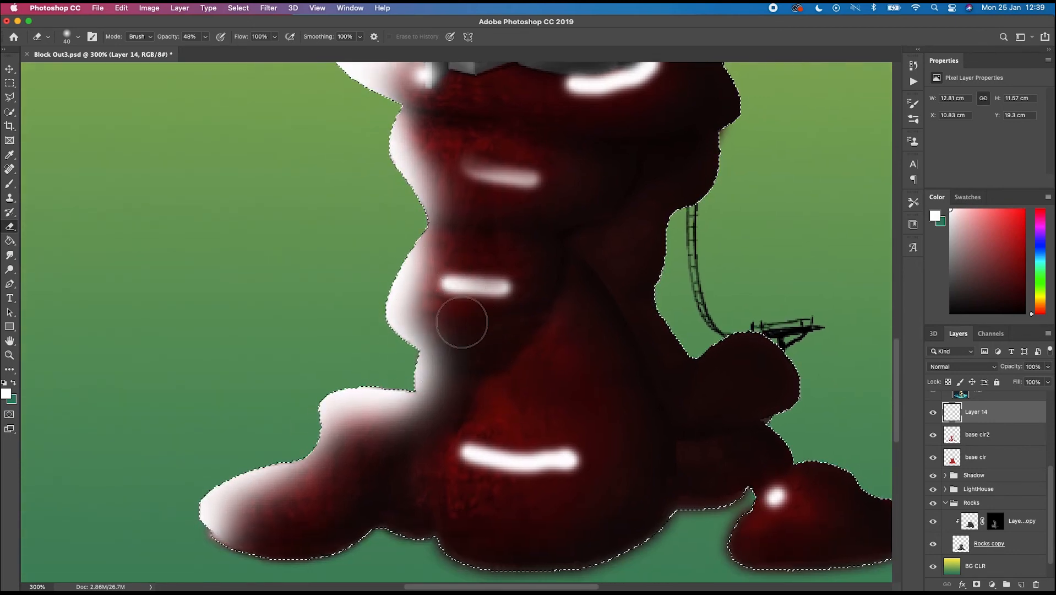
mouse_move(496, 301)
mouse_down()
mouse_move(446, 374)
mouse_move(449, 398)
mouse_up()
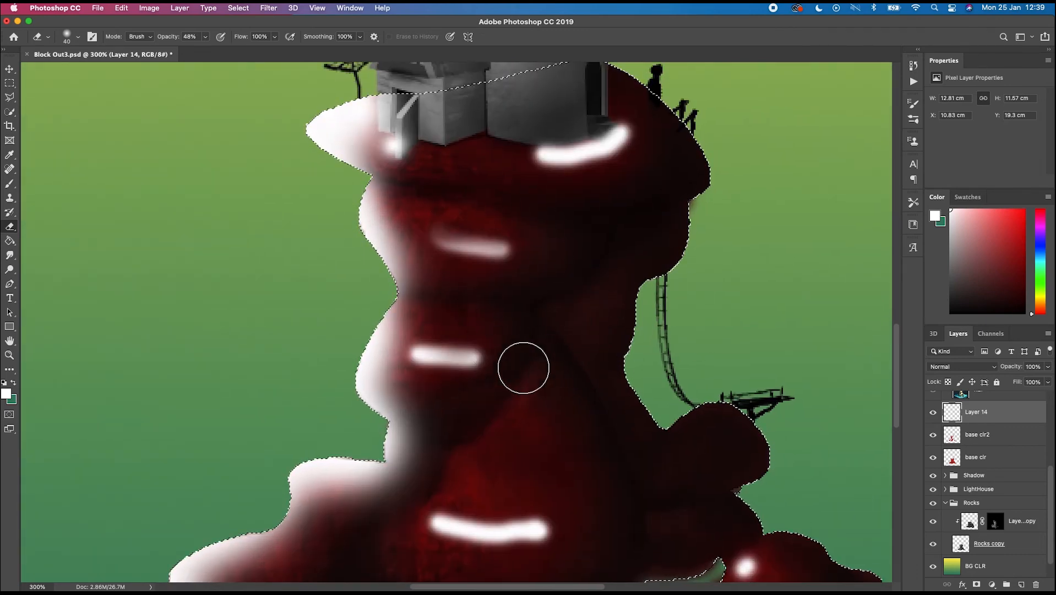
mouse_move(557, 253)
mouse_down()
mouse_move(582, 407)
mouse_move(583, 517)
mouse_up()
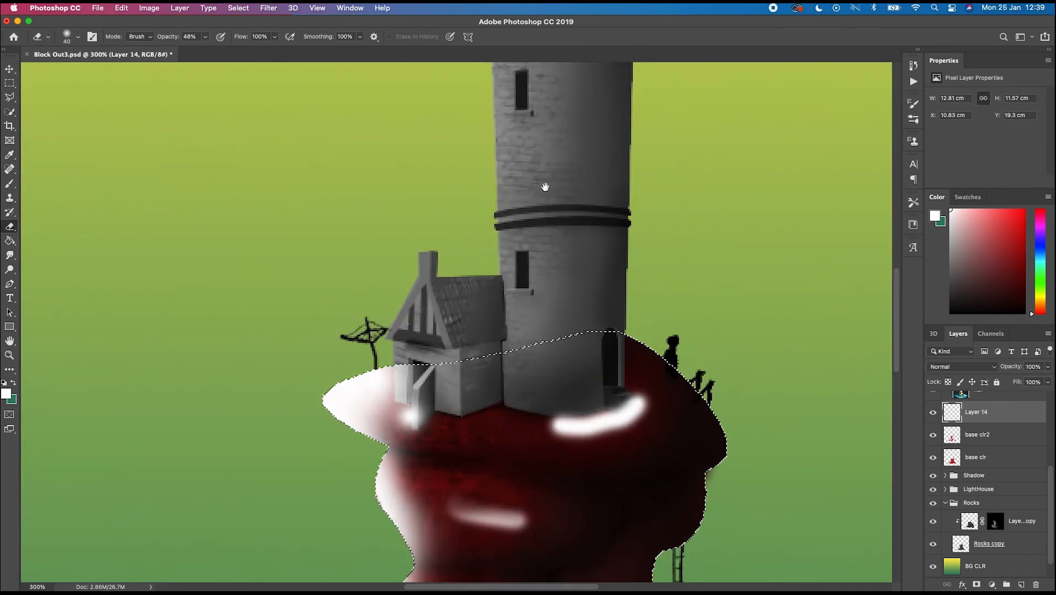
drag(545, 186, 549, 279)
drag(520, 226, 515, 361)
drag(638, 417, 632, 177)
drag(537, 404, 530, 219)
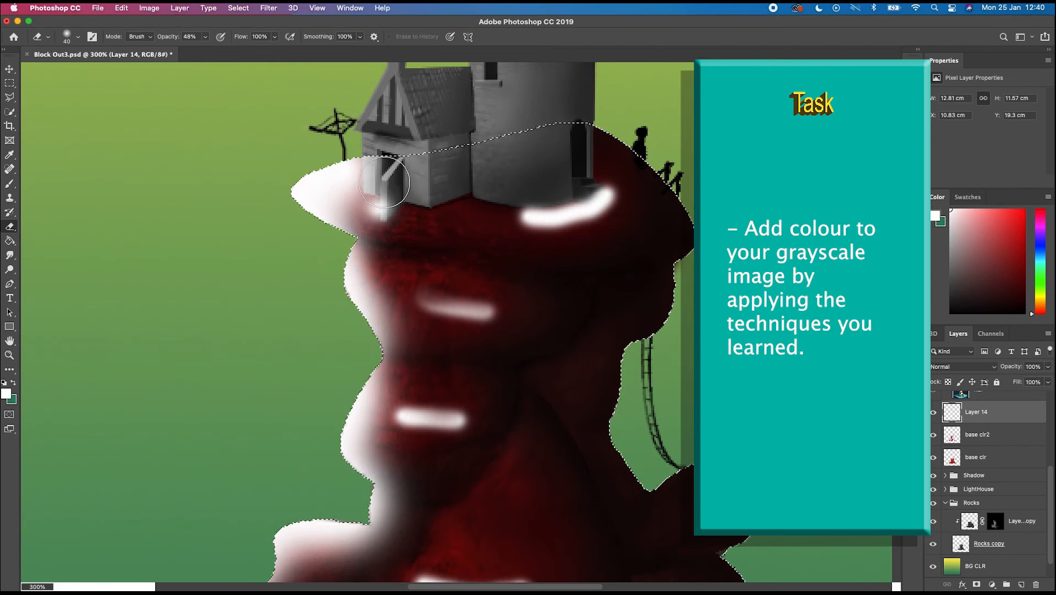
drag(381, 184, 375, 205)
drag(424, 302, 488, 313)
drag(523, 220, 588, 182)
- Fade the remaining highlight strokes and left-edge light on the lower rocks, varying the eraser size
key(bracketleft)
mouse_move(422, 395)
mouse_down()
mouse_move(470, 291)
mouse_move(408, 353)
mouse_move(422, 407)
mouse_up()
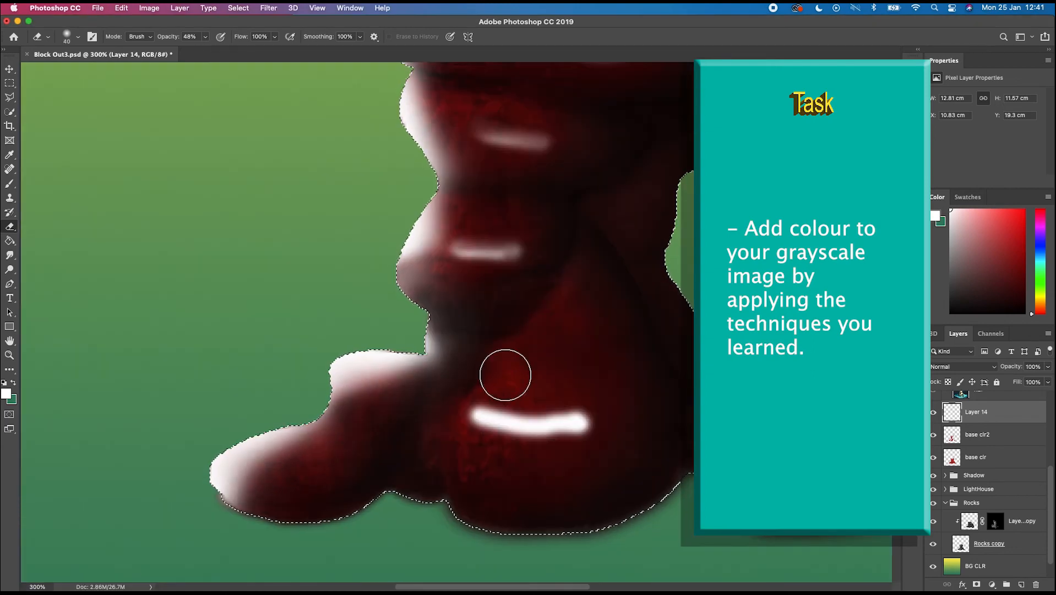
key(bracketleft)
key(bracketleft)
key(bracketleft)
key(bracketleft)
mouse_move(475, 405)
mouse_down()
mouse_move(584, 434)
mouse_move(481, 431)
mouse_move(581, 425)
mouse_up()
key(bracketright)
key(bracketright)
key(bracketleft)
key(bracketleft)
key(bracketleft)
mouse_move(526, 244)
mouse_down()
mouse_move(460, 239)
mouse_move(521, 243)
mouse_up()
key(bracketright)
key(bracketright)
drag(408, 295, 441, 204)
key(bracketright)
key(bracketright)
mouse_move(465, 304)
mouse_down()
mouse_move(245, 498)
mouse_move(292, 446)
mouse_up()
key(bracketright)
key(bracketright)
key(bracketright)
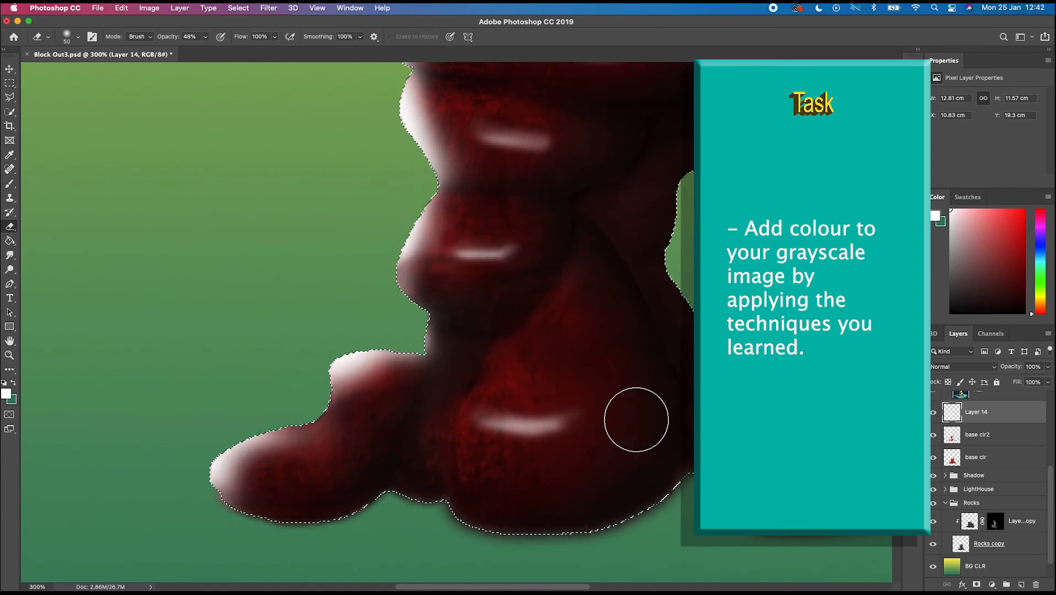
key(bracketleft)
key(bracketleft)
key(bracketleft)
key(bracketleft)
key(bracketleft)
scroll(707, 136, up, 5)
scroll(707, 136, left, 2)
key(bracketright)
drag(456, 137, 500, 143)
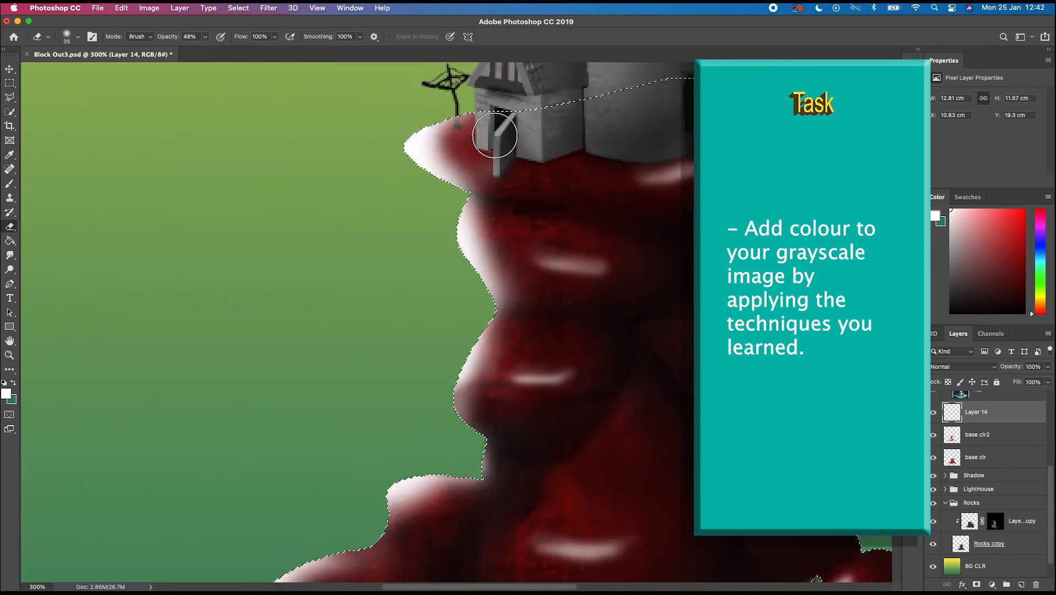
mouse_move(441, 187)
mouse_down()
mouse_move(478, 222)
mouse_move(485, 395)
mouse_move(350, 510)
mouse_move(364, 526)
mouse_move(449, 207)
mouse_up()
- Deselect the rocks and apply a blur filter to Layer 14 to soften the highlights into a glow
key(super+minus)
key(b)
key(super+shift+i)
key(bracketleft)
key(bracketleft)
key(bracketleft)
key(super+d)
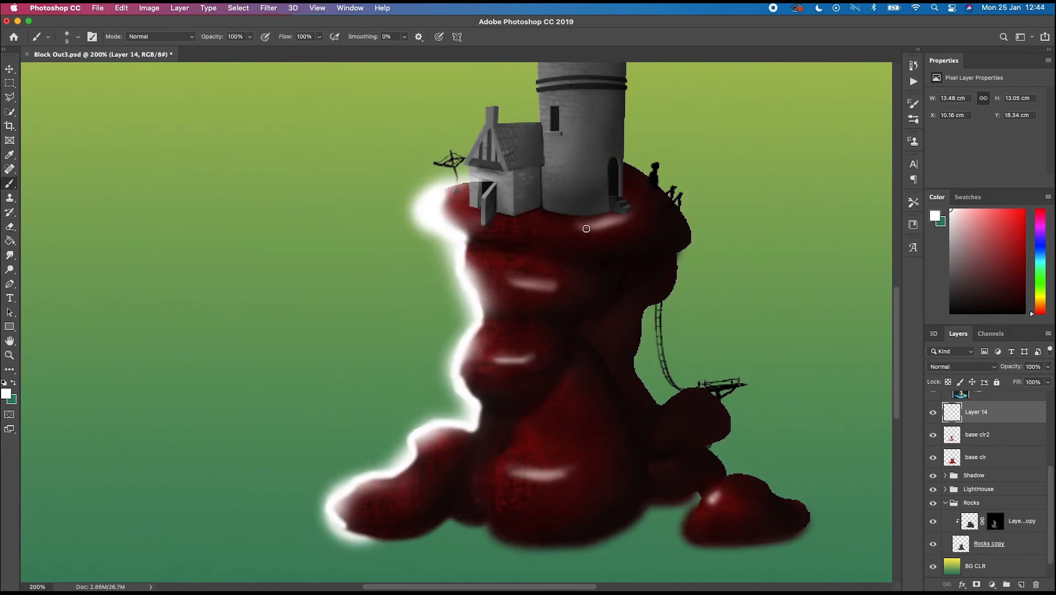
click(269, 8)
mouse_move(385, 133)
click(468, 175)
drag(637, 301, 611, 302)
click(746, 154)
- Set Layer 14's blend mode to Overlay and rename it HL
click(961, 366)
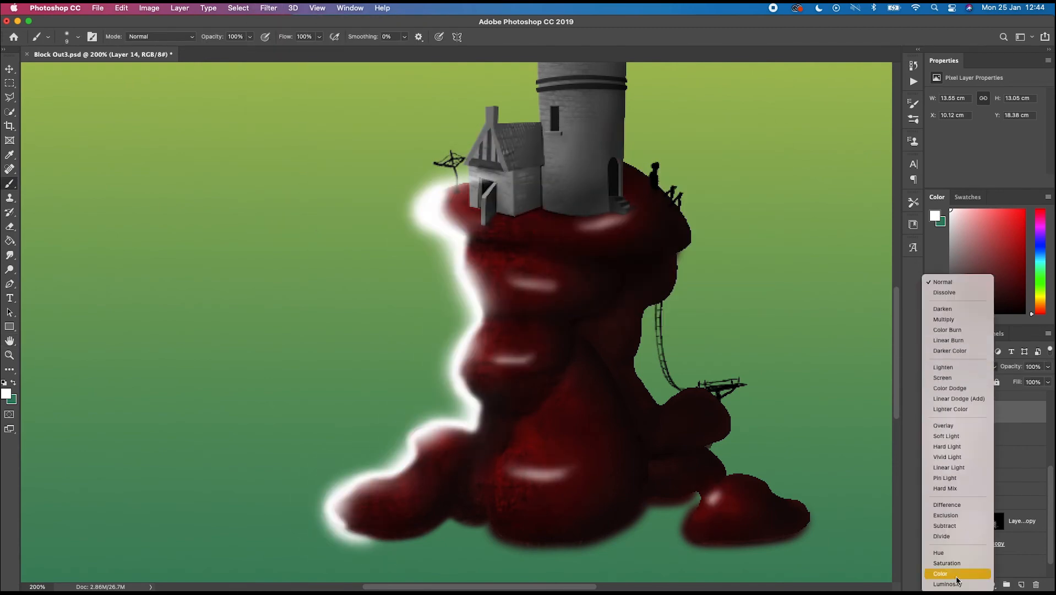
click(946, 426)
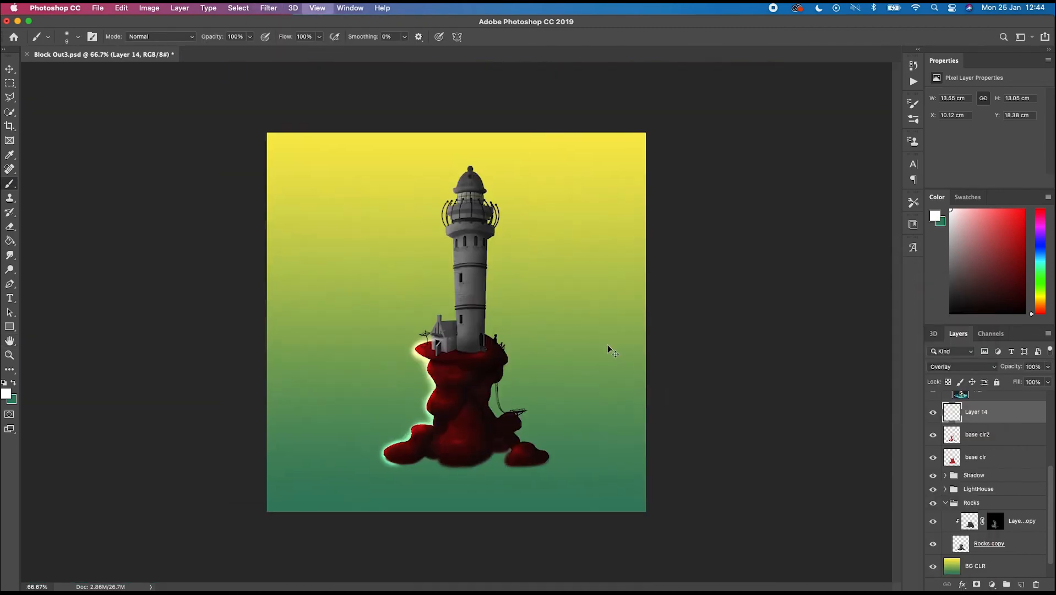
text(HL)
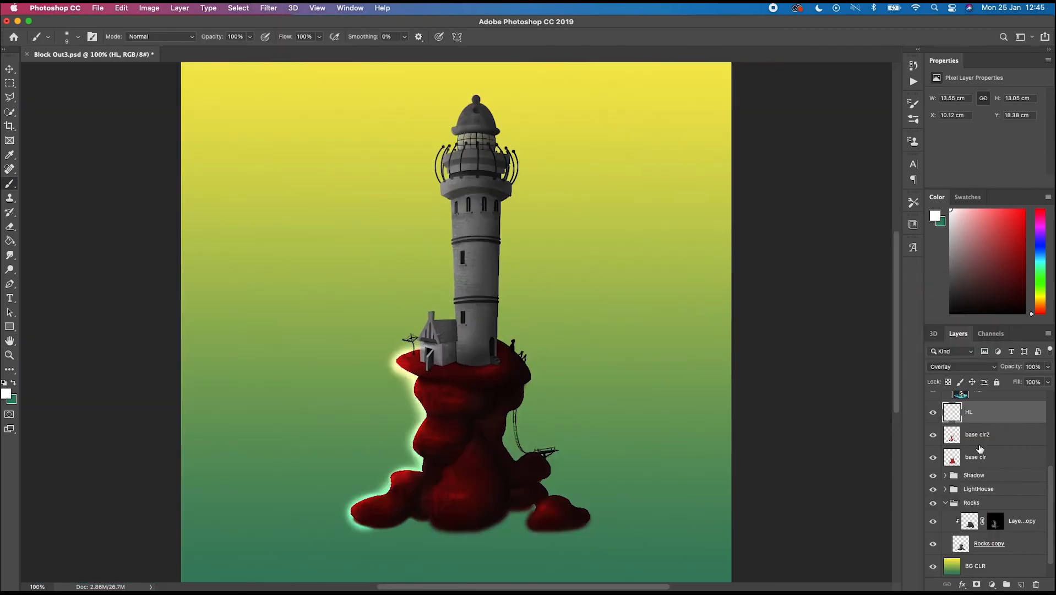
- Add a new Soft Light layer and select the lighthouse tower from Layer 7 with Quick Selection
click(982, 456)
click(1021, 585)
click(946, 511)
scroll(969, 518, down, 3)
click(979, 551)
key(w)
drag(478, 165, 475, 337)
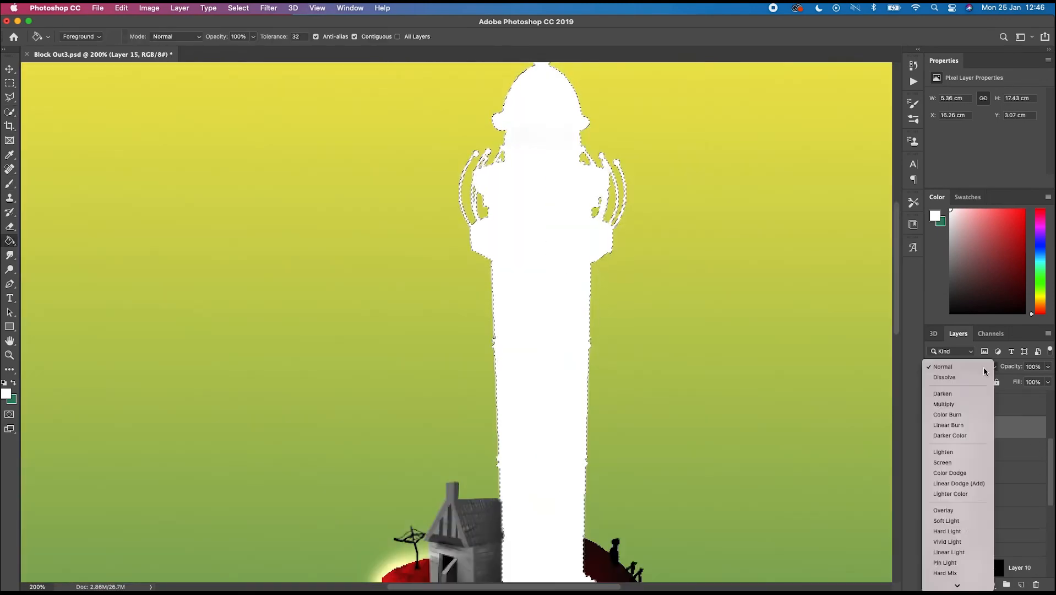
click(953, 520)
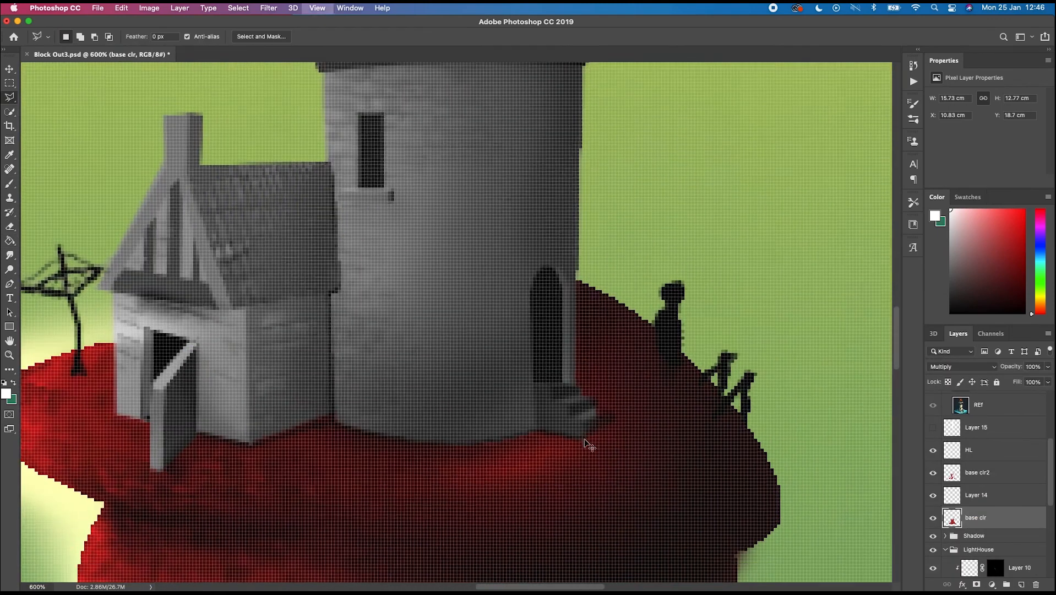
- Name a new layer Bsae CLr and paint a teal base colour over the lighthouse tower
click(555, 384)
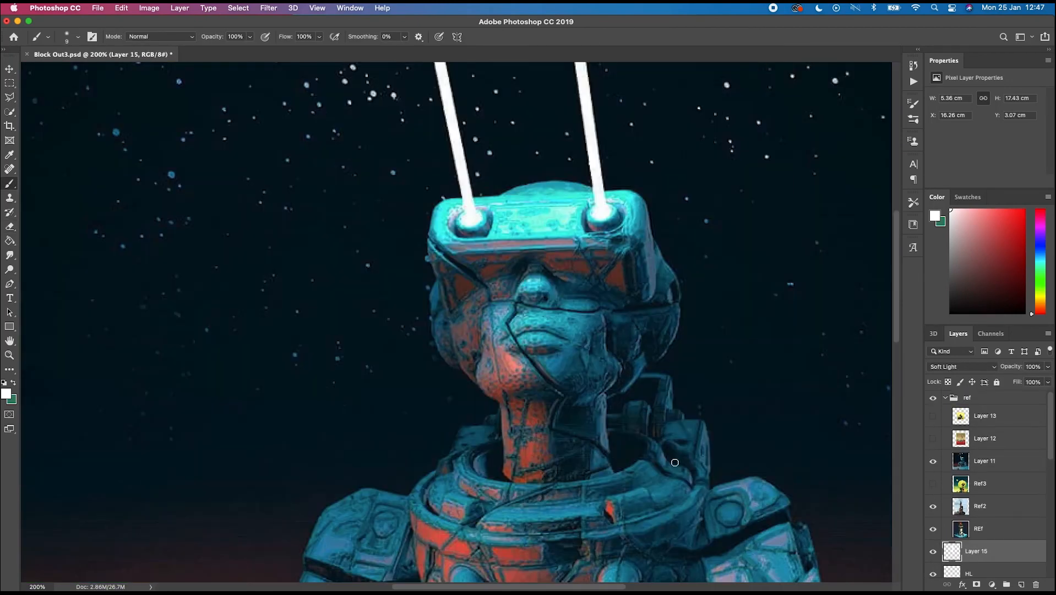
alt+click(538, 189)
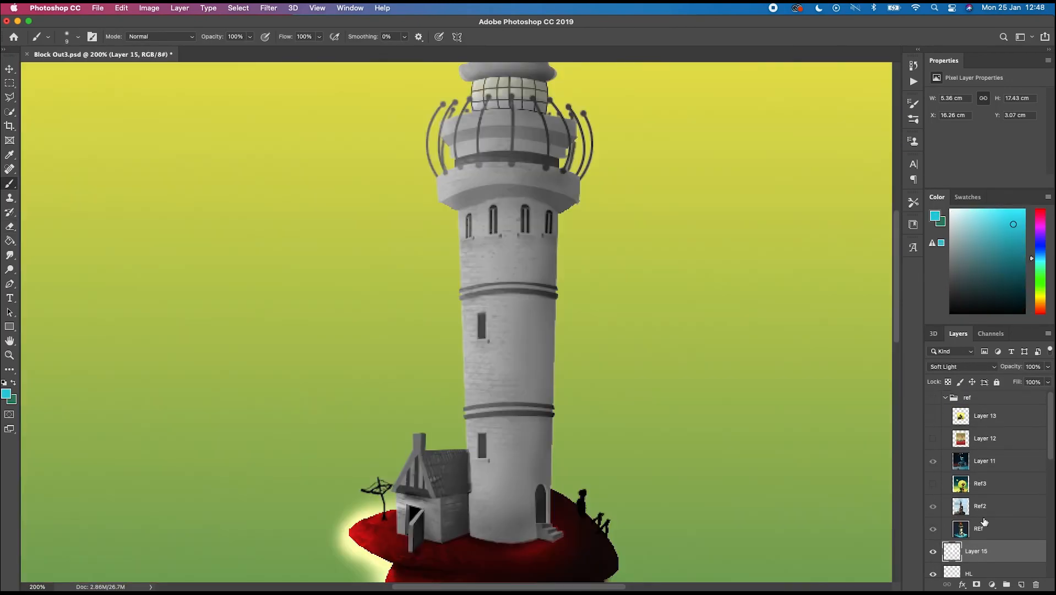
text(Bsae CLr)
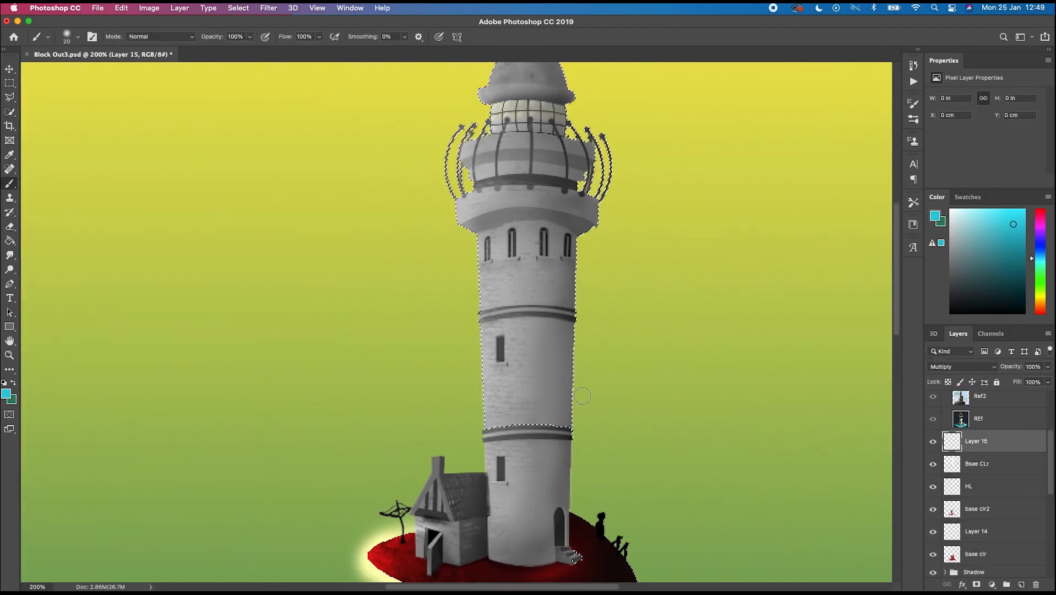
drag(530, 384, 534, 286)
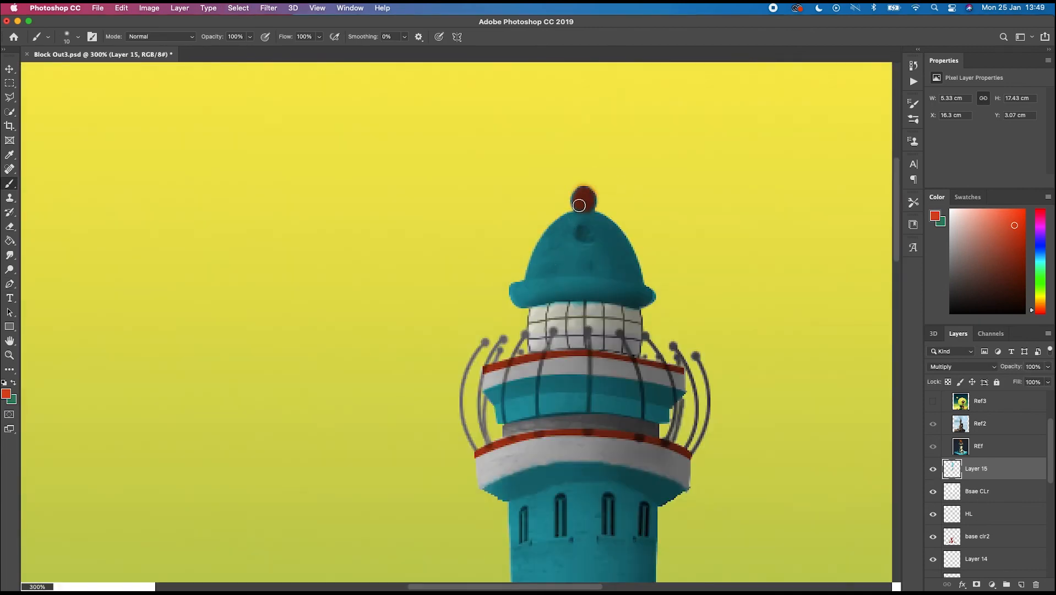
- Select the lantern glass and paint it orange with the brush at 31% opacity
key(p)
click(641, 308)
drag(640, 358, 633, 370)
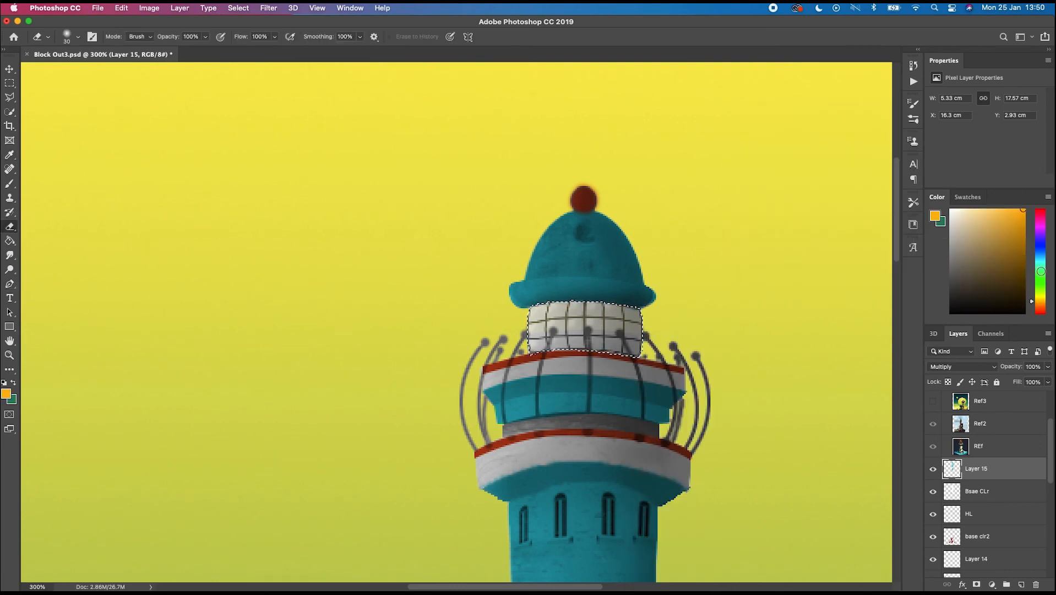
click(1040, 296)
click(250, 37)
drag(250, 48, 214, 48)
key(bracketleft)
key(bracketleft)
mouse_move(542, 327)
mouse_down()
mouse_move(613, 325)
mouse_move(527, 328)
mouse_move(527, 350)
mouse_up()
- Choose white, load the lighthouse selection from Layer 7 and return to Layer 16
click(951, 210)
key(super+minus)
key(super+minus)
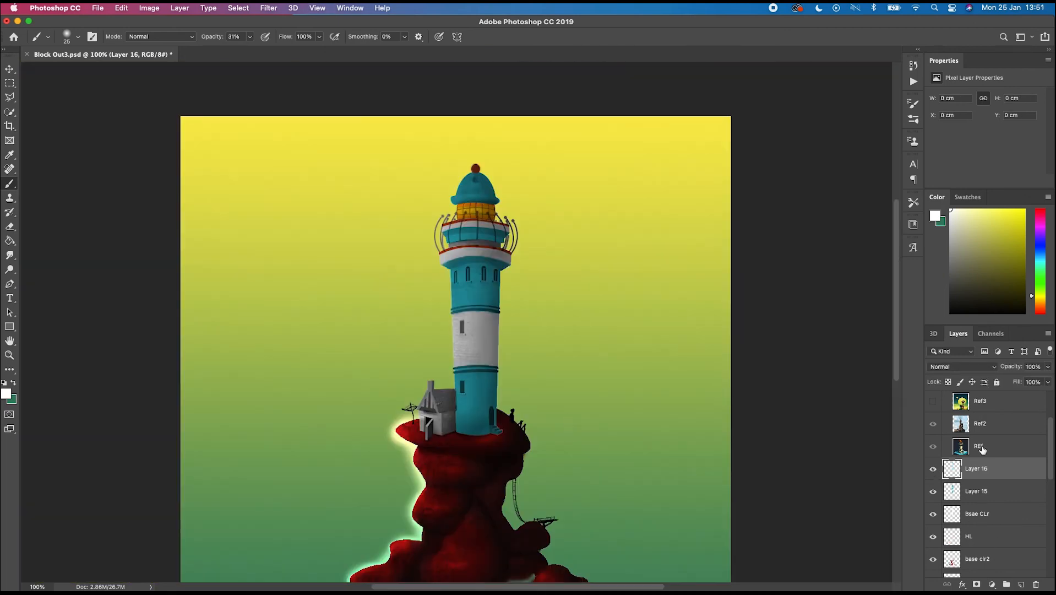
scroll(980, 543, down, 10)
click(985, 550)
key(w)
super+click(959, 550)
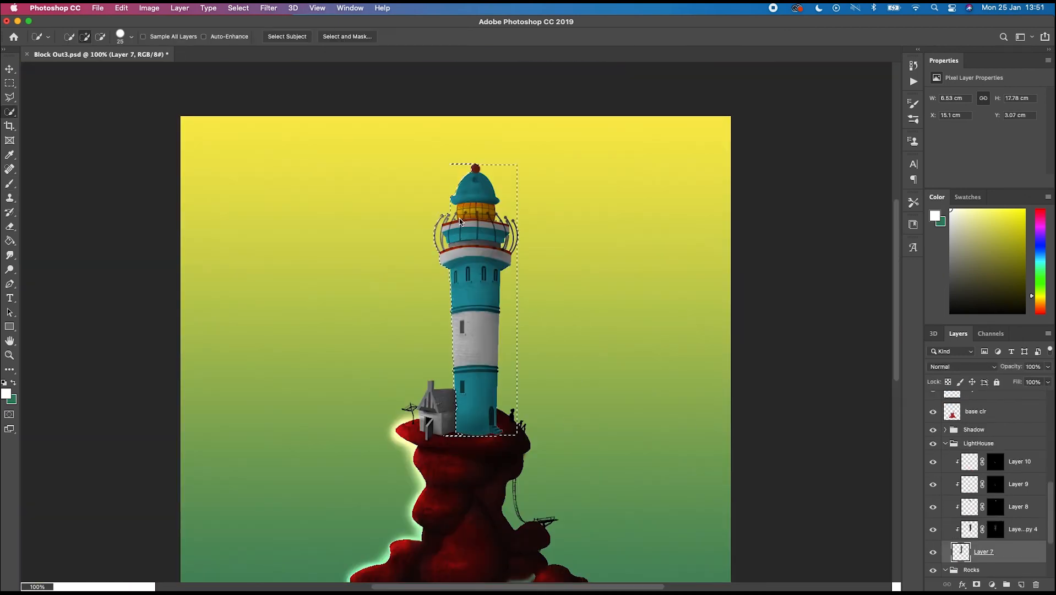
scroll(1011, 452, up, 12)
scroll(1011, 452, down, 3)
click(979, 472)
- Paint soft white highlights on the lighthouse dome, lantern and left side of the tower
key(b)
key(super+plus)
key(super+plus)
drag(467, 224, 478, 499)
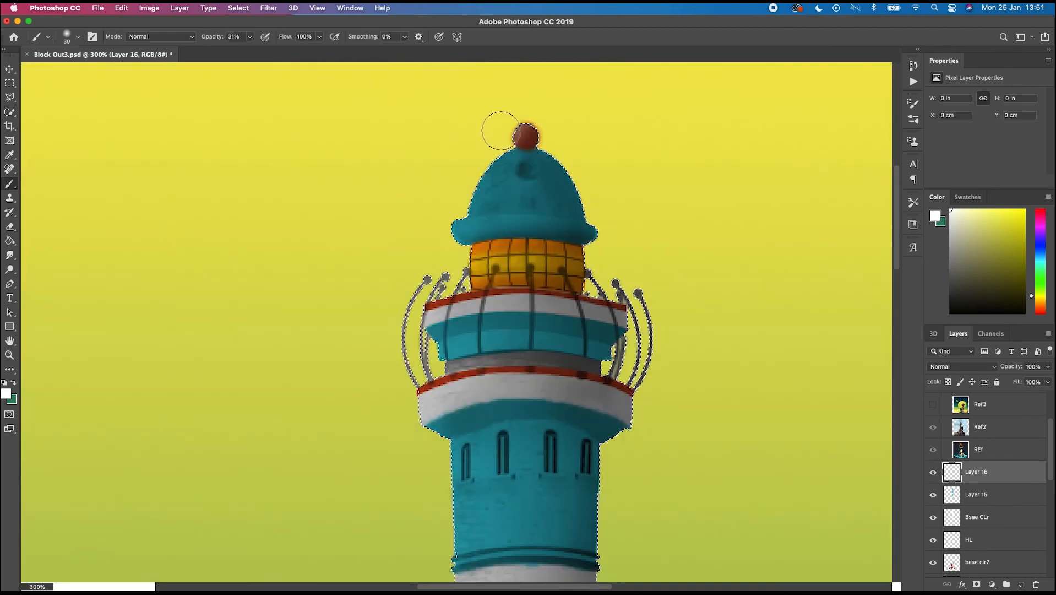
drag(504, 132, 500, 134)
key(bracketleft)
key(bracketleft)
mouse_move(475, 220)
mouse_down()
mouse_move(554, 218)
mouse_move(559, 242)
mouse_up()
key(bracketright)
drag(480, 248, 517, 259)
mouse_move(512, 287)
mouse_down()
mouse_move(514, 265)
mouse_move(449, 289)
mouse_move(445, 328)
mouse_up()
scroll(462, 329, down, 15)
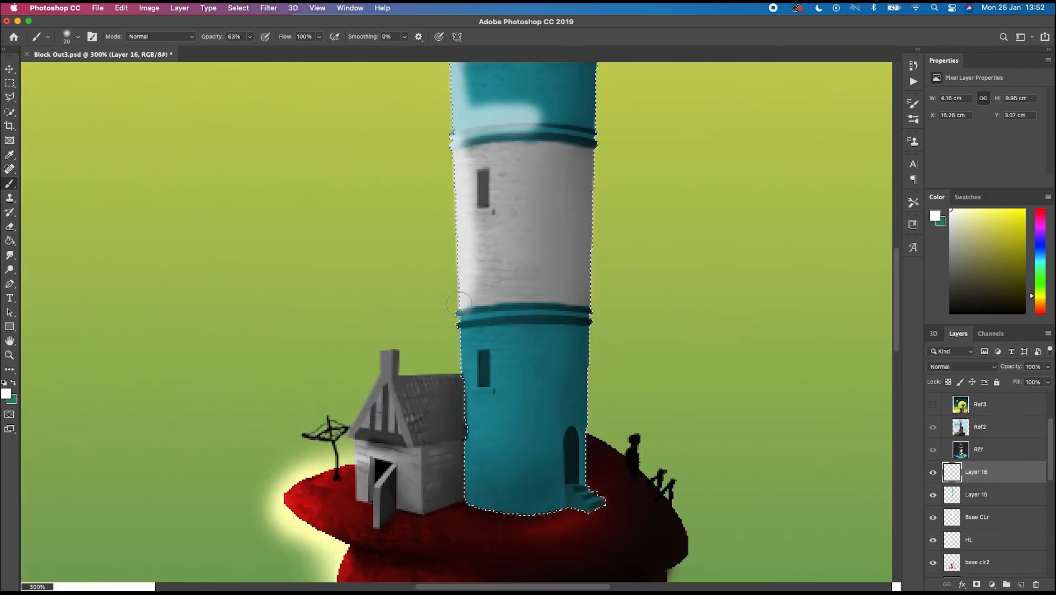
- Erase part of the white highlight on the upper lighthouse tower near the lantern and dome
key(e)
scroll(491, 340, up, 8)
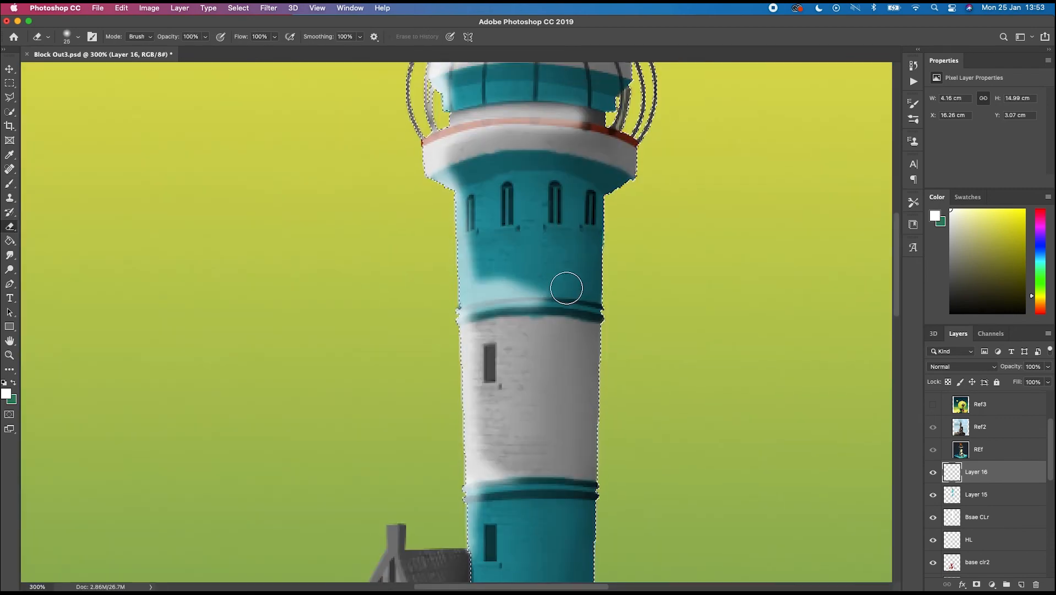
key(bracketleft)
scroll(429, 116, up, 3)
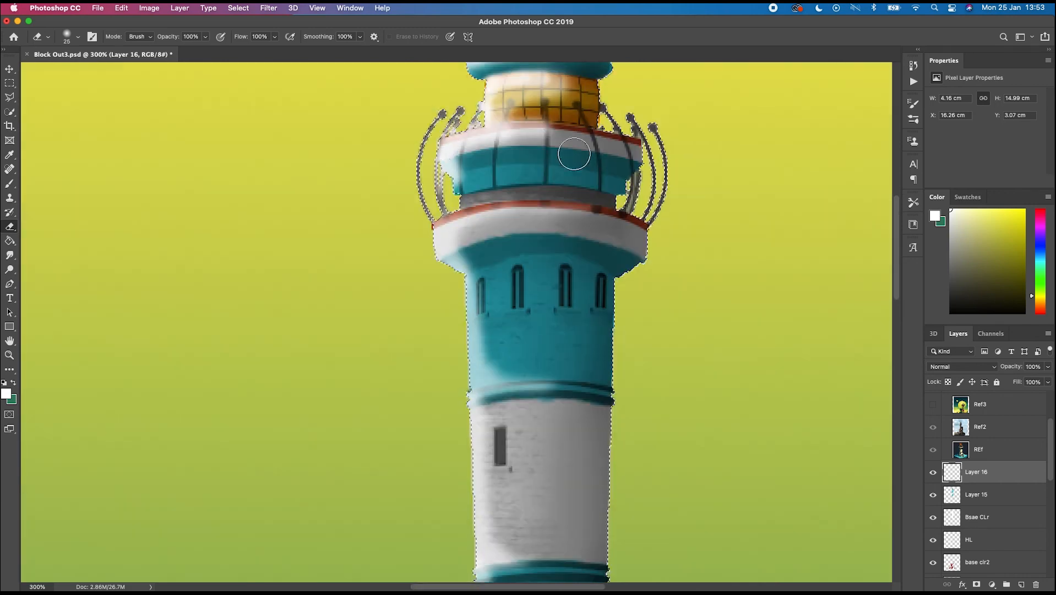
key(bracketright)
key(bracketright)
scroll(516, 104, up, 3)
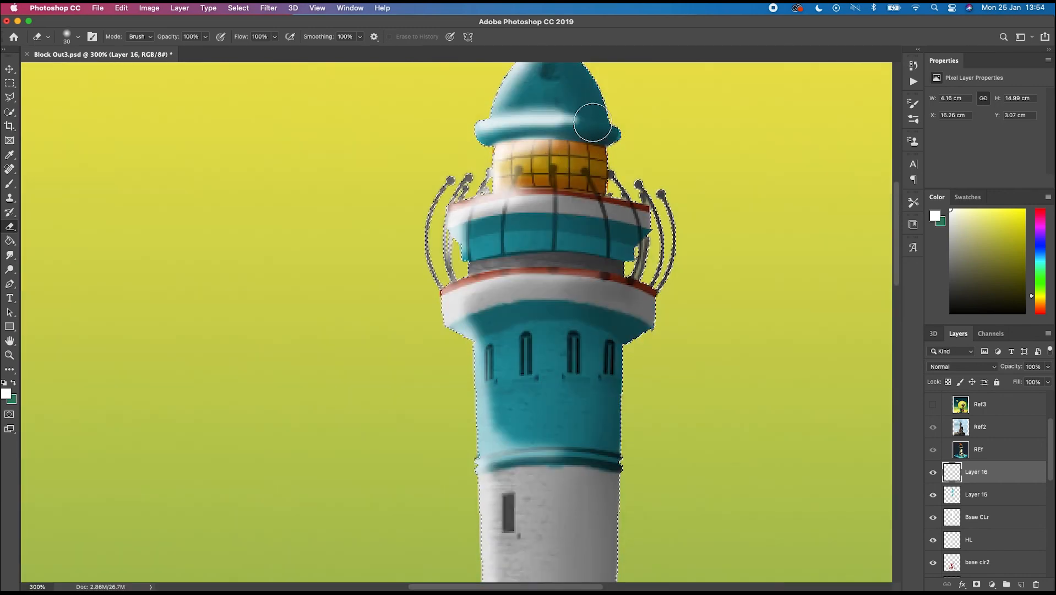
key(bracketleft)
key(bracketleft)
key(bracketleft)
key(bracketleft)
mouse_move(571, 116)
mouse_down()
mouse_move(509, 109)
mouse_move(581, 132)
mouse_up()
key(super+minus)
key(super+minus)
scroll(600, 212, down, 1)
- Invert the selection and paint a soft white glow around the outside of the lighthouse tower and dome, then deselect
click(239, 8)
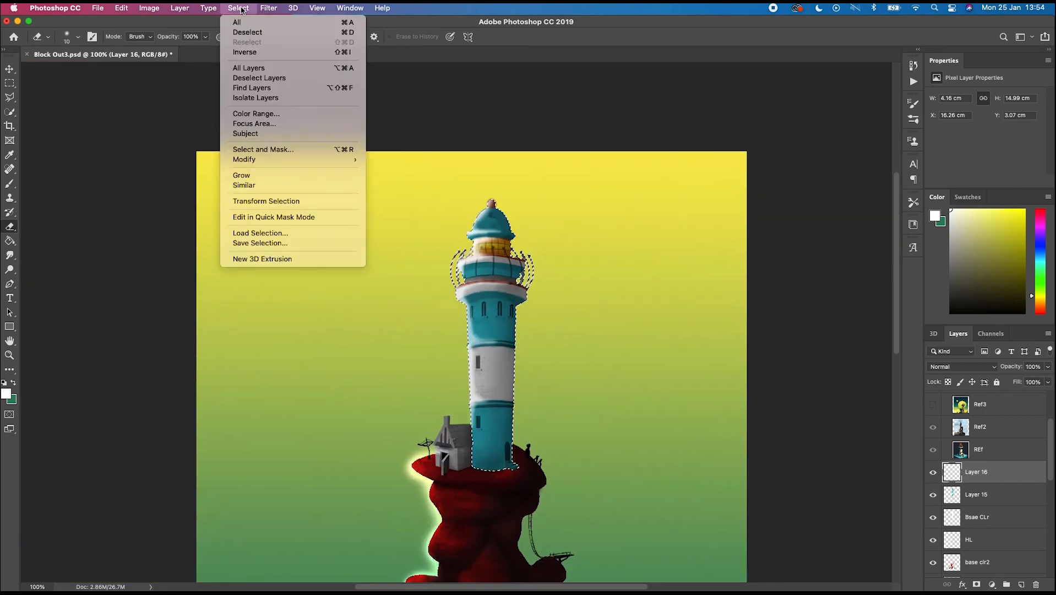
click(242, 51)
key(b)
key(super+plus)
key(super+plus)
drag(460, 202, 500, 526)
scroll(500, 526, down, 2)
scroll(518, 352, up, 5)
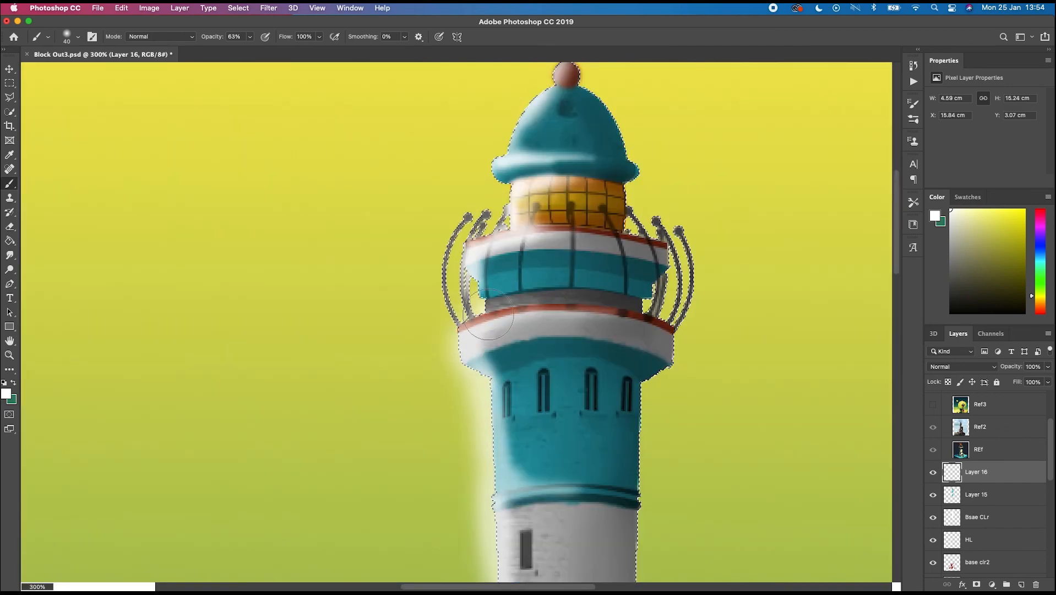
mouse_move(514, 212)
mouse_down()
mouse_move(499, 184)
mouse_move(546, 99)
mouse_up()
scroll(570, 106, up, 2)
key(bracketleft)
key(bracketleft)
key(bracketleft)
drag(563, 190, 573, 161)
key(super+d)
key(super+minus)
key(super+minus)
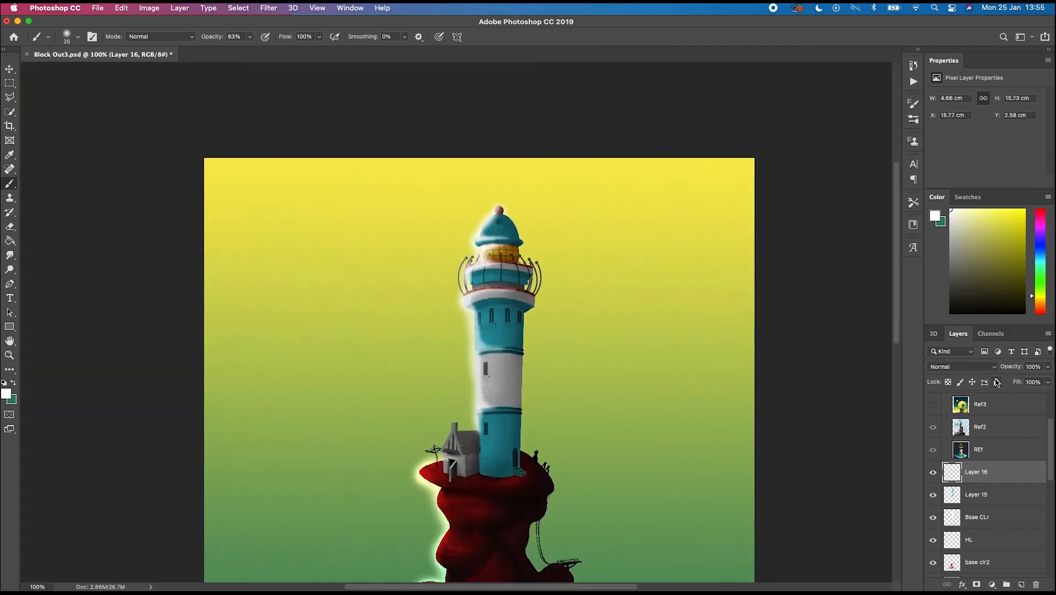
- Set Layer 16's blend mode to Overlay
click(963, 367)
click(960, 509)
key(super+minus)
key(super+plus)
key(super+plus)
scroll(1026, 522, down, 3)
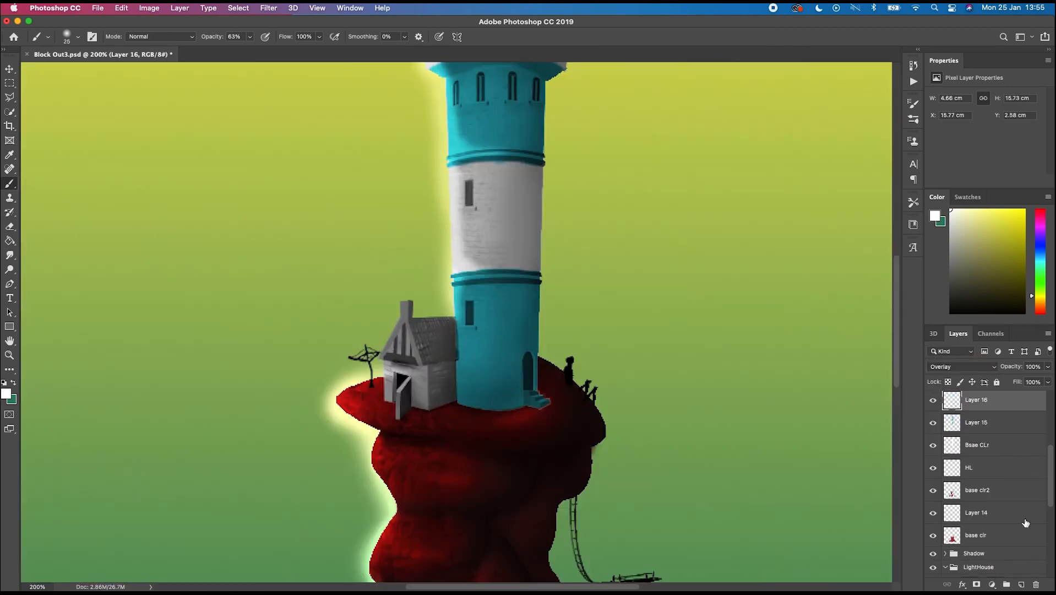
- Switch to Layer 15, pick a dark blue-grey and paint over the selected cottage walls
click(976, 422)
key(super+plus)
scroll(540, 380, left, 3)
key(l)
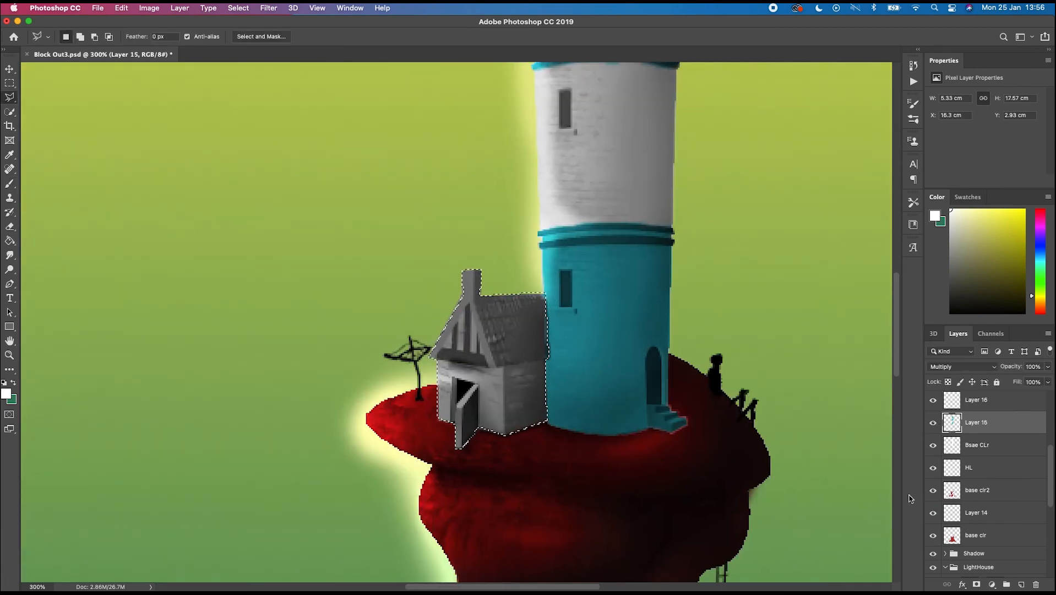
click(1041, 265)
click(1013, 234)
click(1041, 257)
click(1025, 279)
key(b)
drag(510, 383, 500, 406)
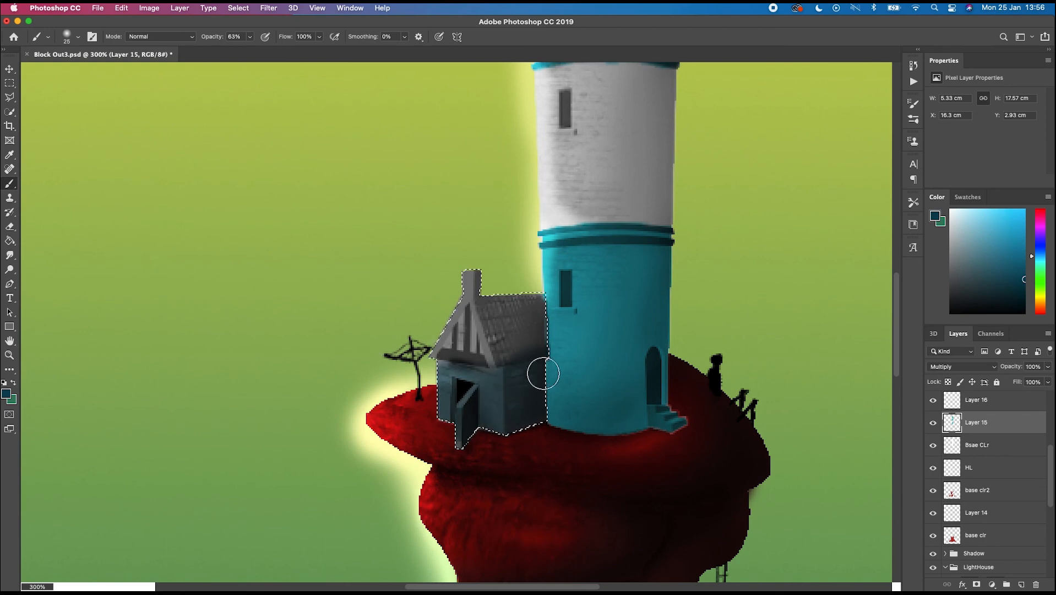
- Pick orange and paint the cottage roof, then add a new layer above Layer 15
click(1024, 210)
drag(537, 311, 500, 296)
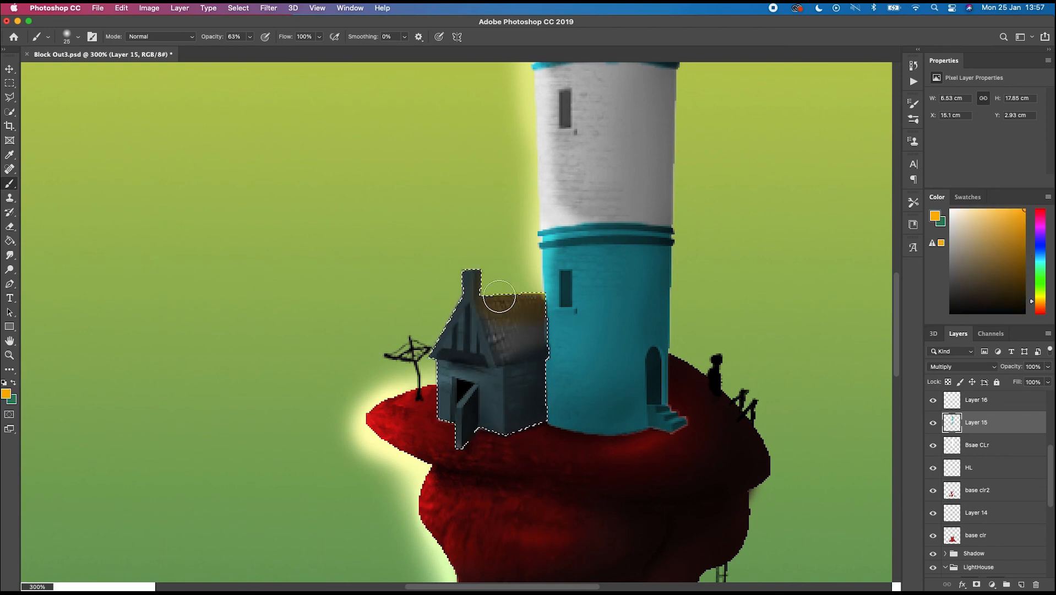
click(958, 402)
click(988, 425)
click(1021, 584)
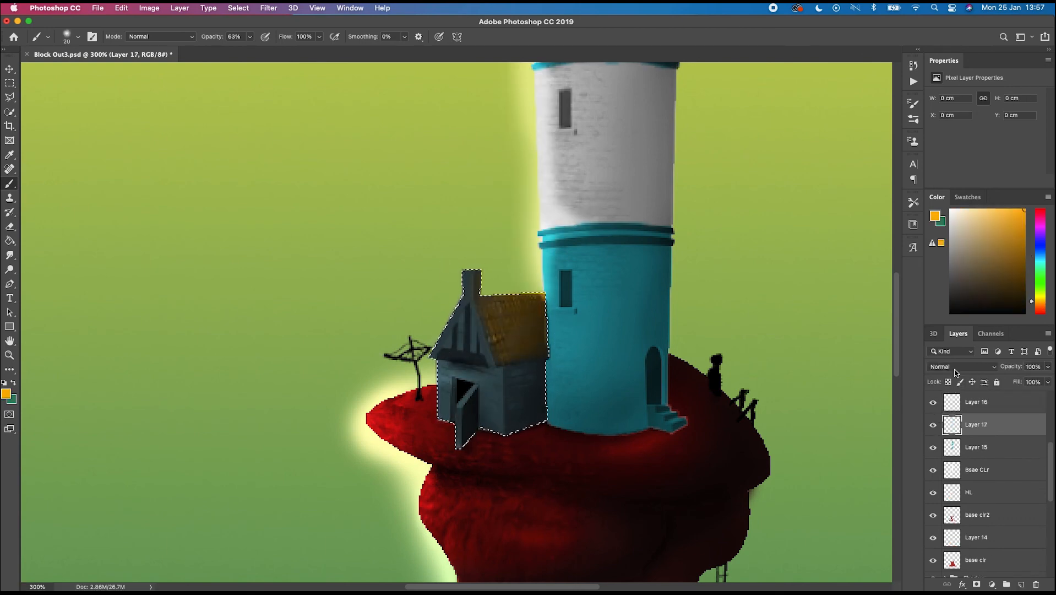
- Set the new layer to Overlay, paint more orange over the cottage roof and pick a teal colour
click(962, 367)
click(945, 500)
click(1025, 224)
drag(539, 298, 503, 320)
click(1040, 260)
click(1022, 253)
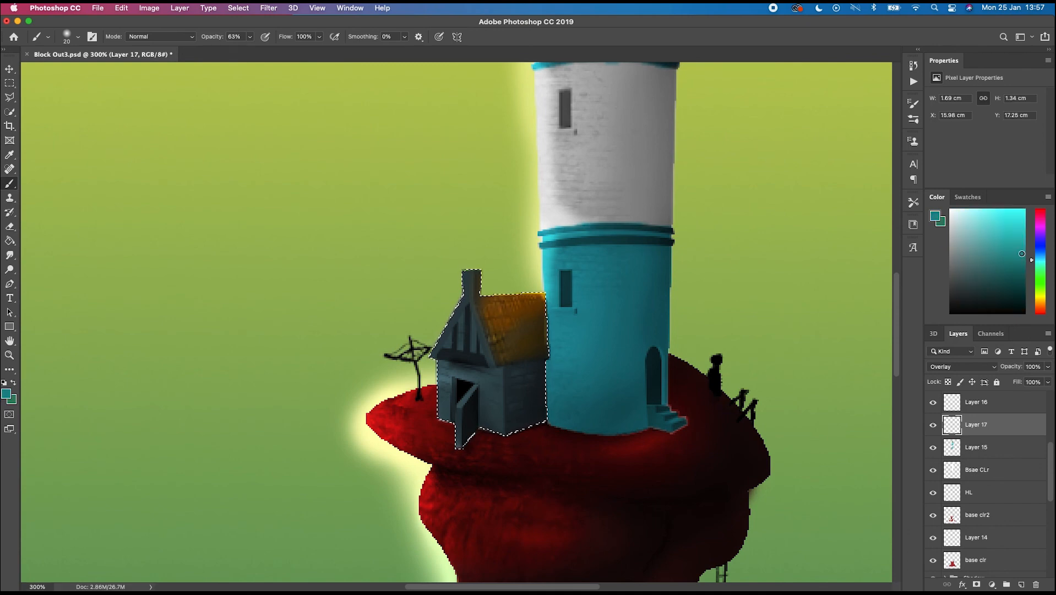
key(super+minus)
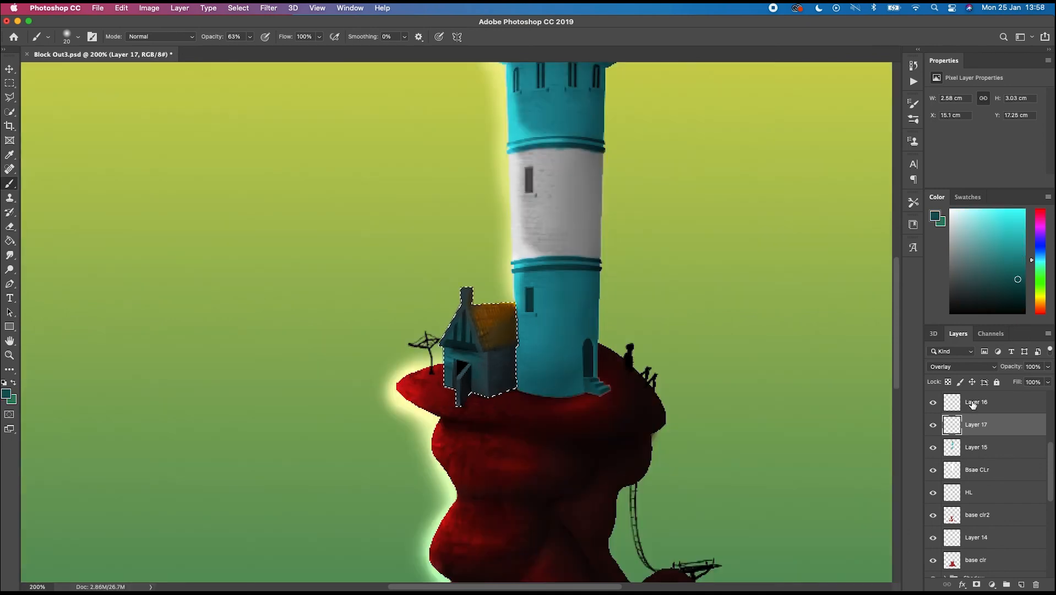
- On Layer 16, invert the selection and paint a white glow around the cottage roof, then deselect
click(972, 404)
key(super+plus)
key(super+plus)
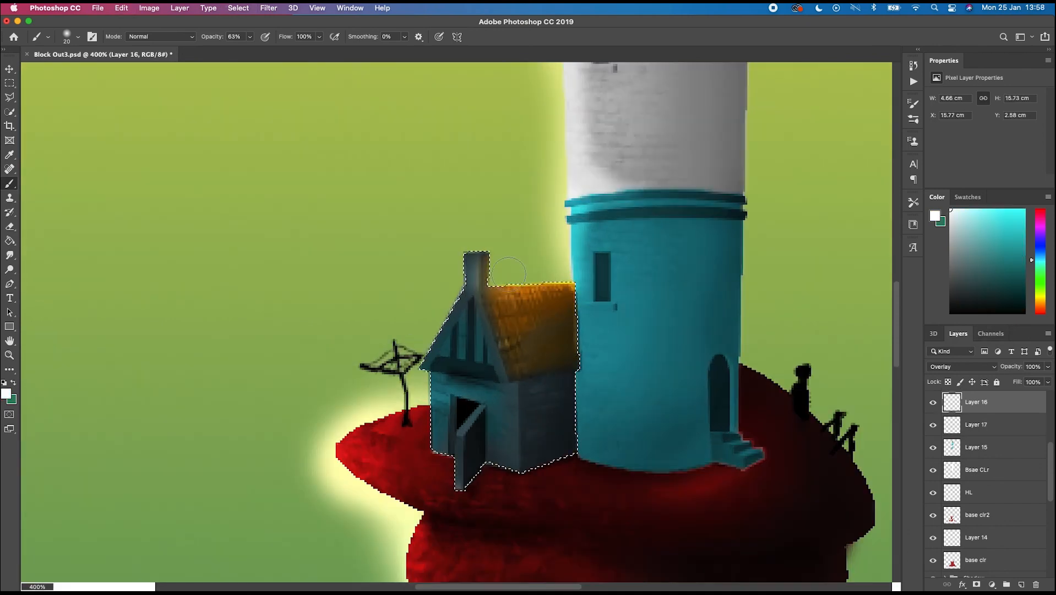
click(247, 13)
click(250, 56)
mouse_move(559, 290)
mouse_down()
mouse_move(524, 297)
mouse_move(481, 268)
mouse_up()
key(super+d)
key(super+minus)
key(super+minus)
key(super+minus)
key(super+minus)
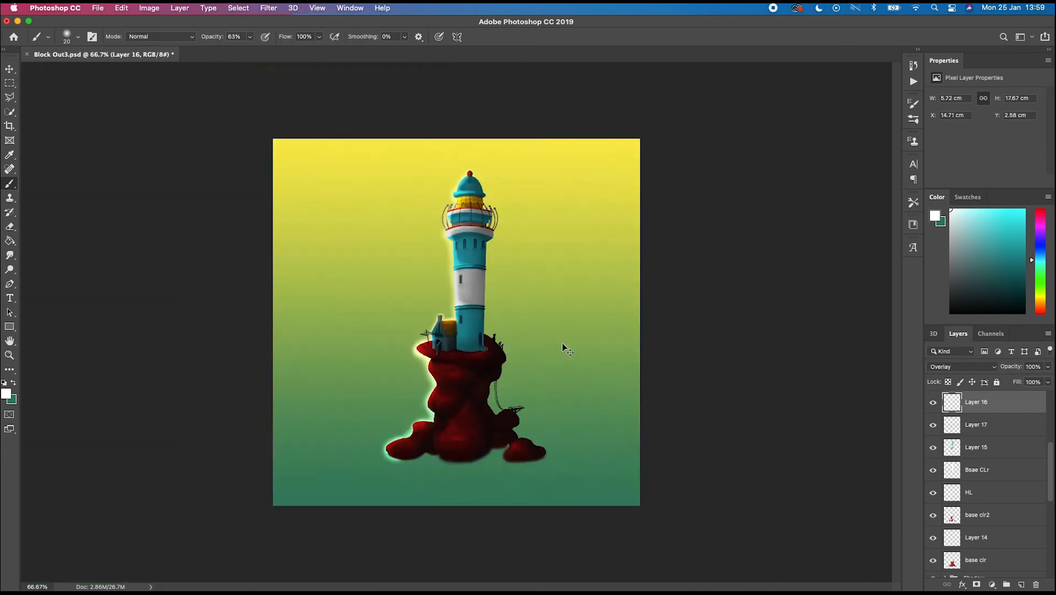
- Select the colouring layers from Layer 16 down to base clr2 together
key(super+plus)
scroll(960, 496, down, 5)
click(946, 522)
click(946, 523)
click(977, 482)
scroll(977, 484, up, 5)
shift+click(978, 446)
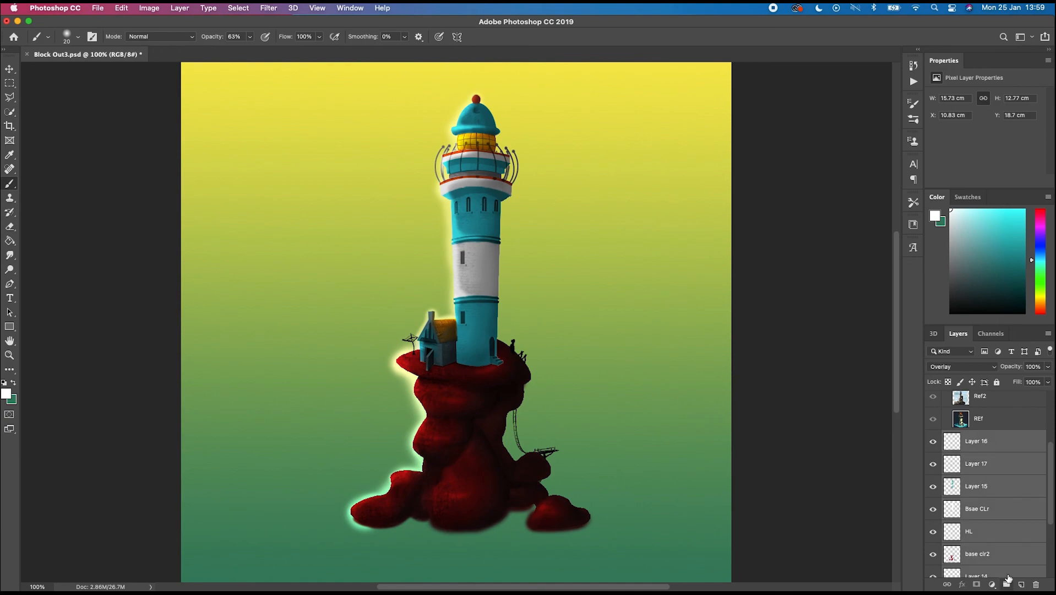